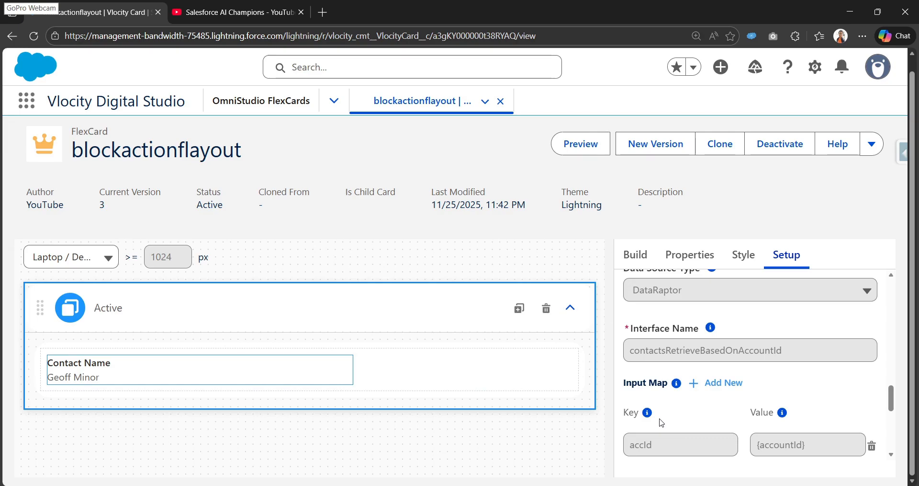
Preview the blockactionflayout FlexCard and hide the data pane to show its contact records at full width
scroll(662, 421, up, 2)
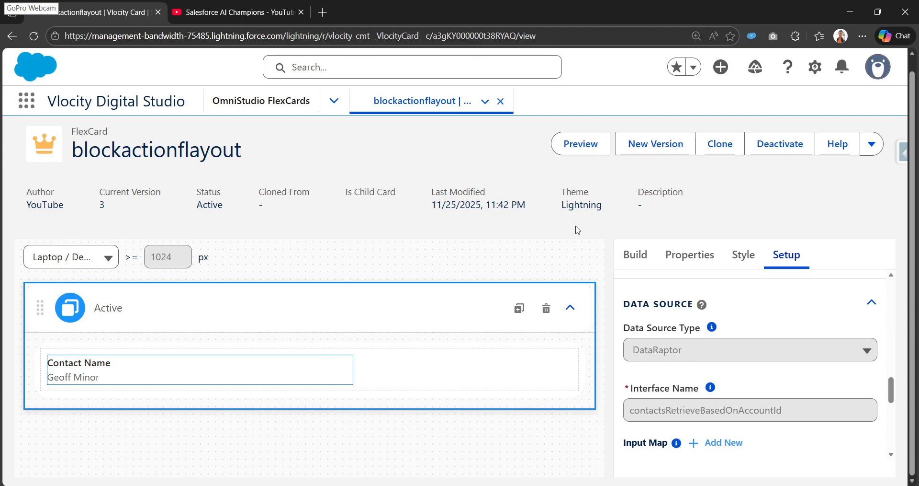
click(581, 146)
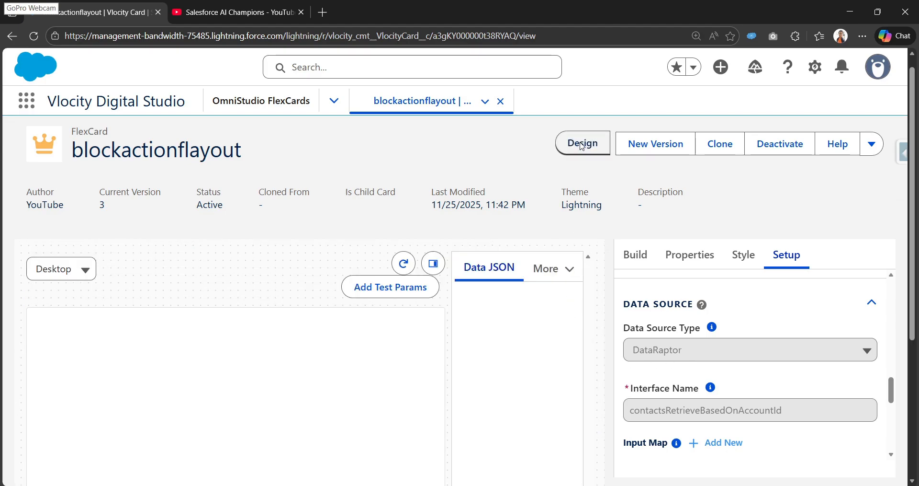
click(433, 263)
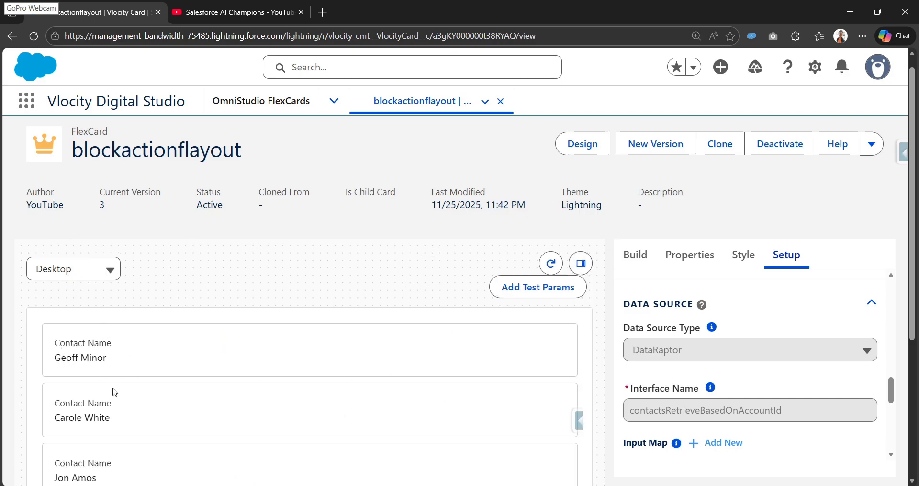
scroll(113, 388, down, 3)
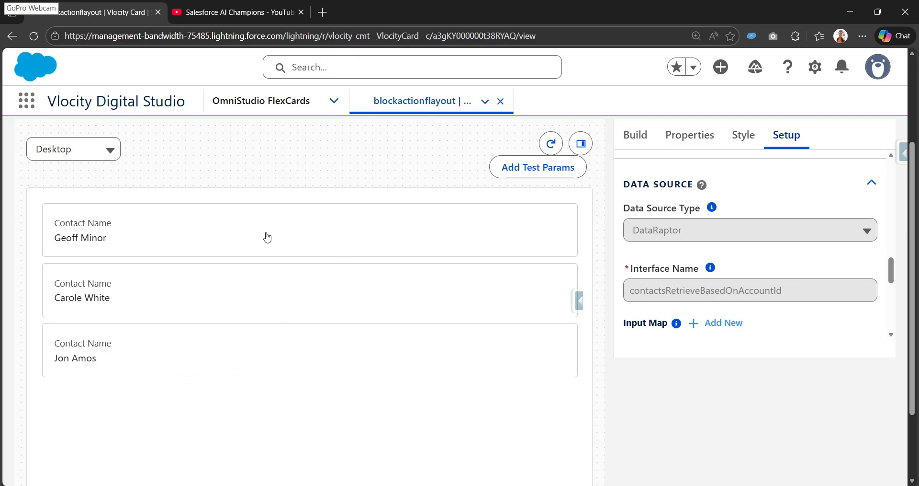
Open the contact details flyout from the second contact record in the preview, and close it after reading
click(227, 362)
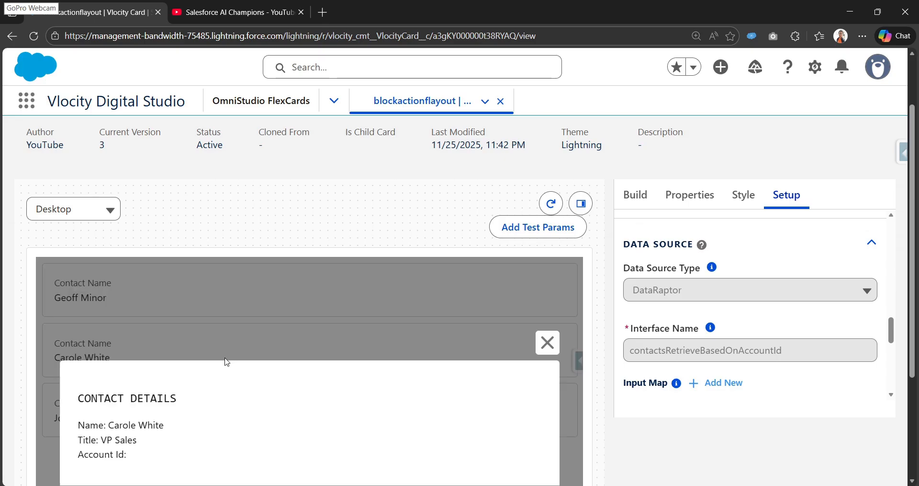
scroll(227, 362, down, 1)
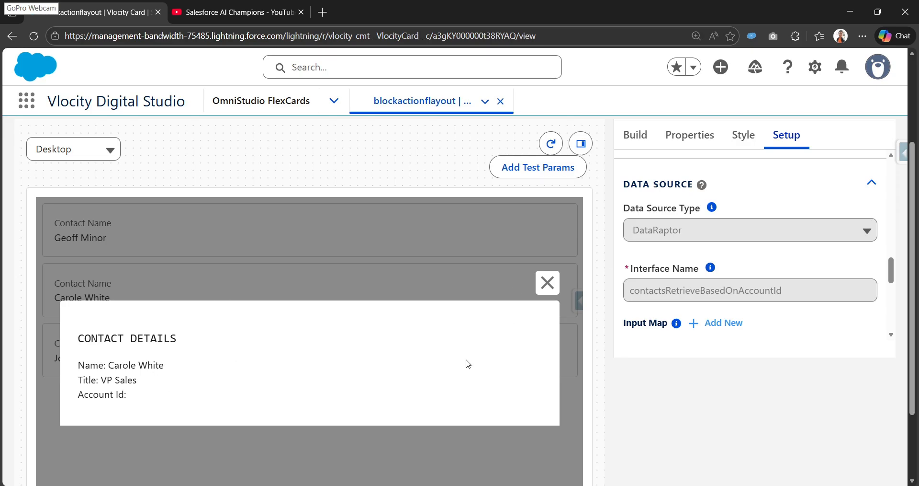
click(547, 284)
scroll(242, 415, up, 2)
scroll(322, 392, down, 2)
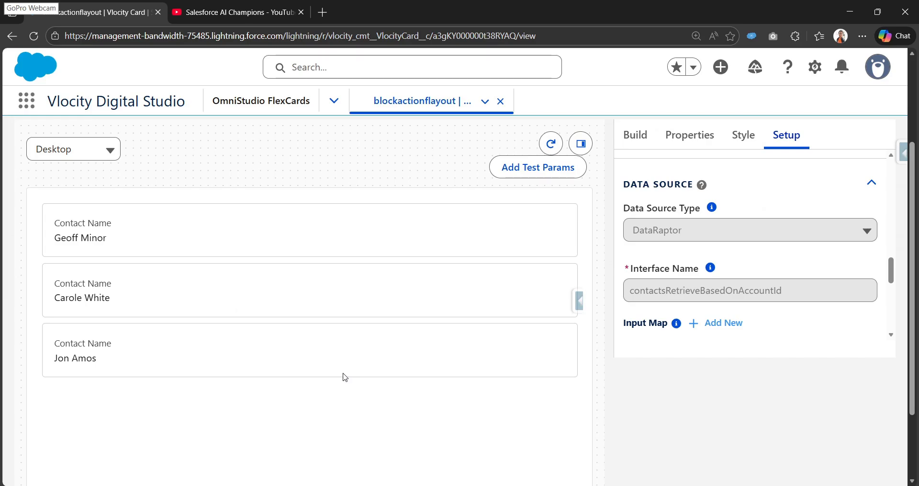
scroll(345, 375, up, 2)
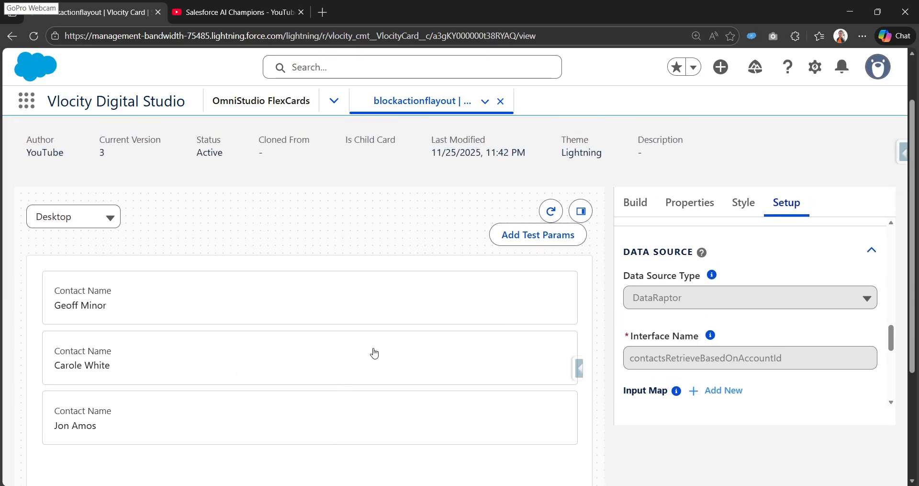
scroll(441, 335, up, 1)
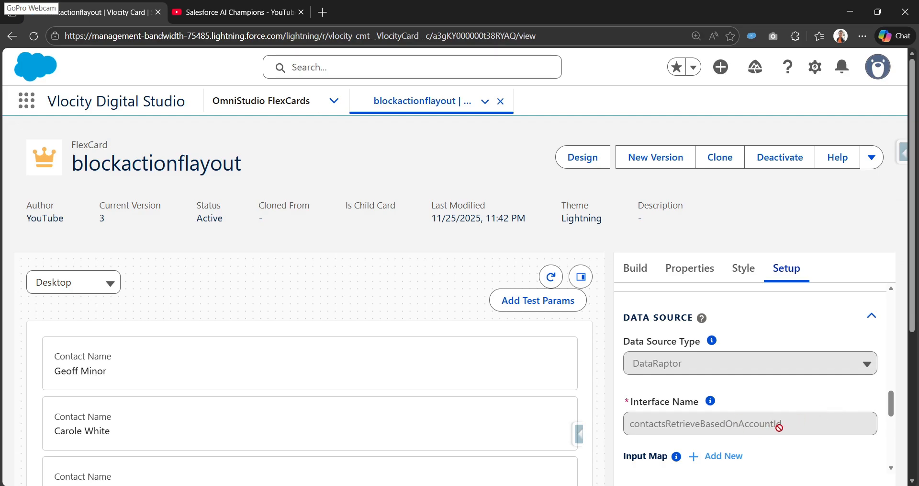
Open the OmniStudio FlexCards list in a new browser tab and start a new FlexCard
right_click(301, 110)
click(318, 116)
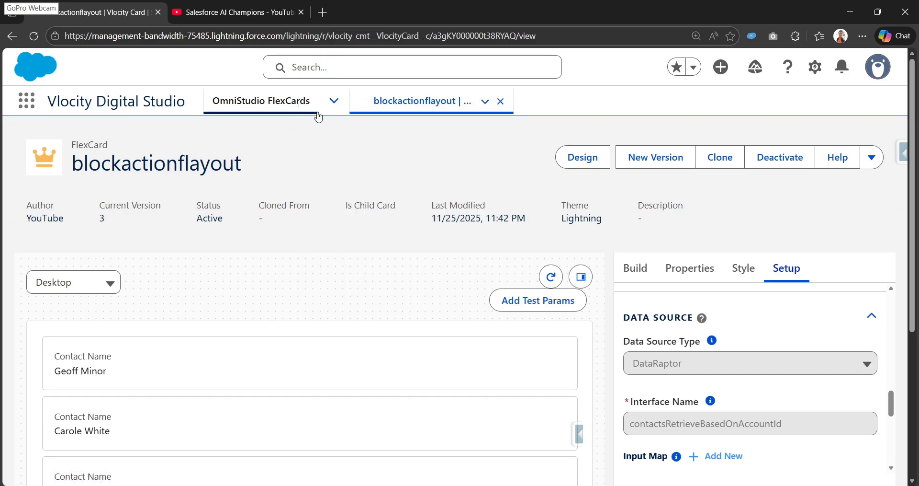
click(227, 19)
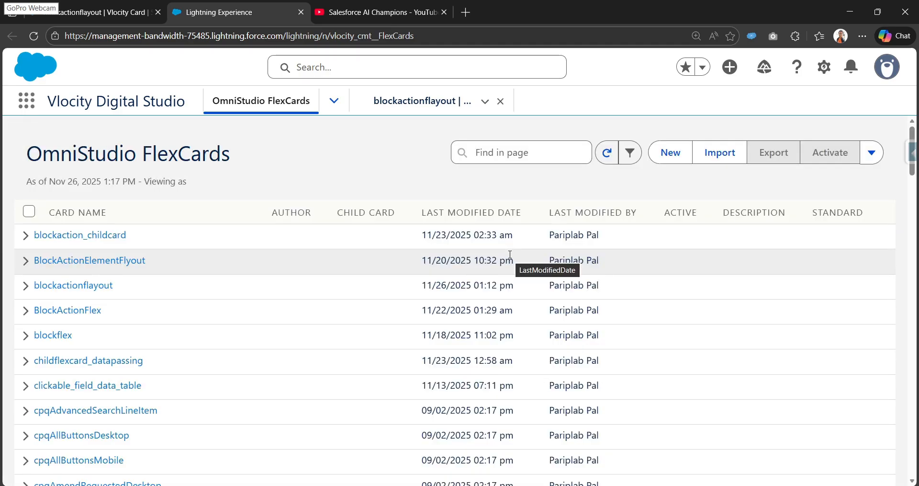
click(671, 153)
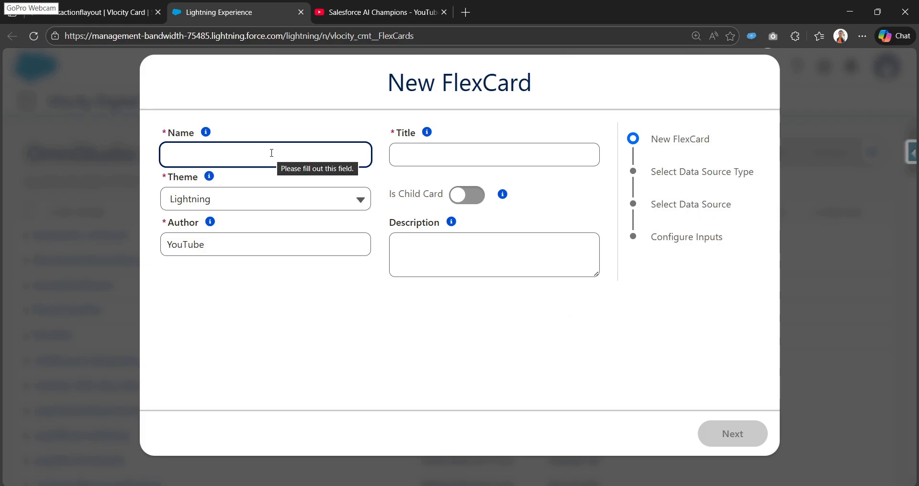
Set both the name and title of the new FlexCard to BlockActionFlexFlyoutNew_Parent
text(Bl)
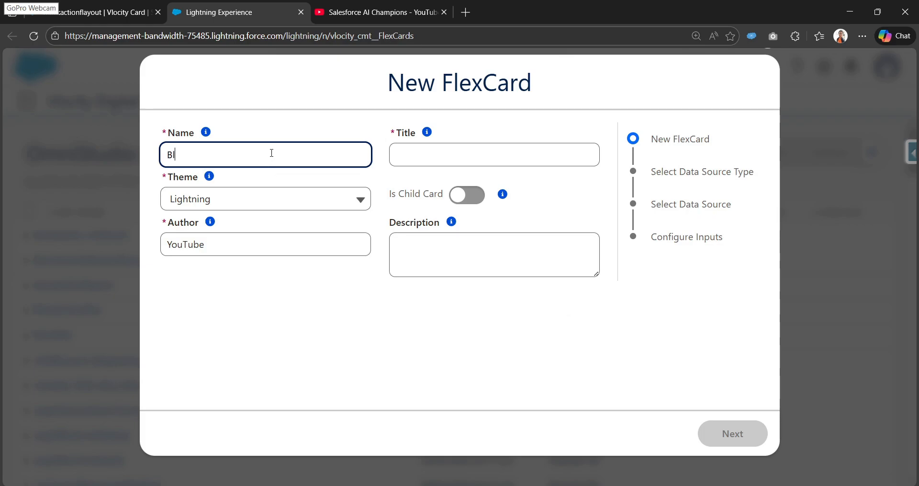
text(ockActionFlex)
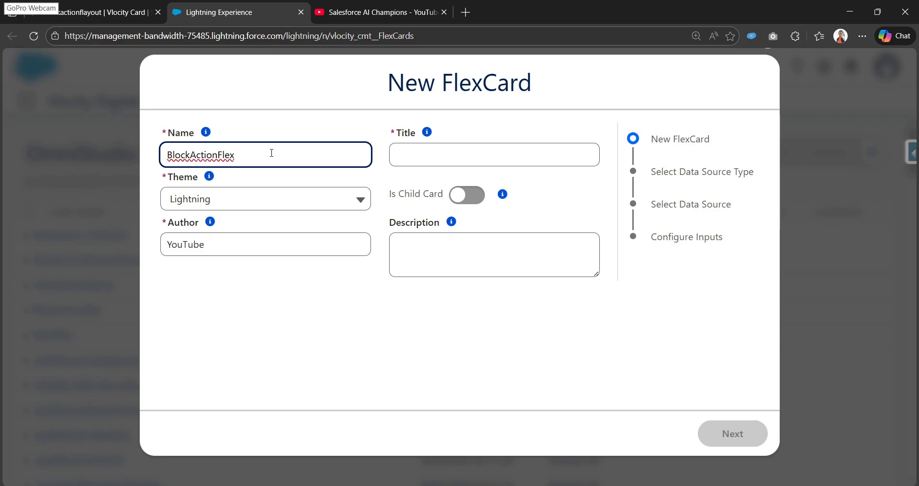
text(FlyoutNew)
key(ctrl+a)
key(Tab)
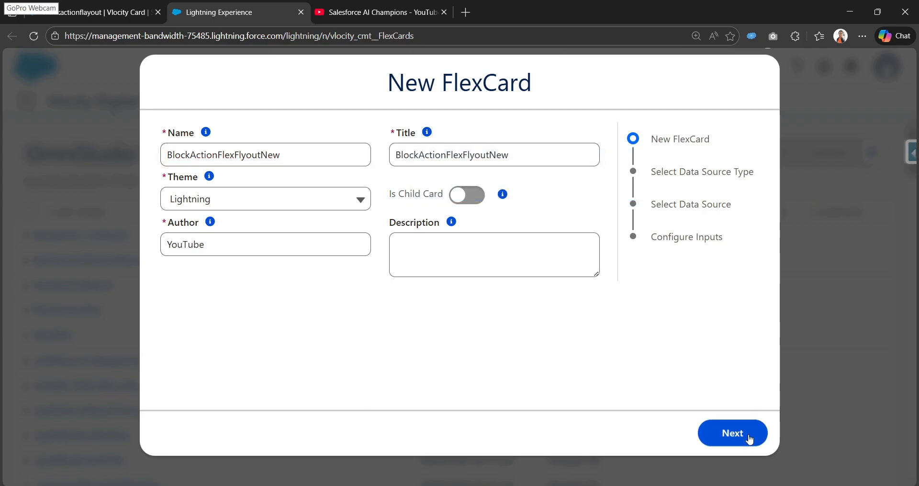
click(337, 162)
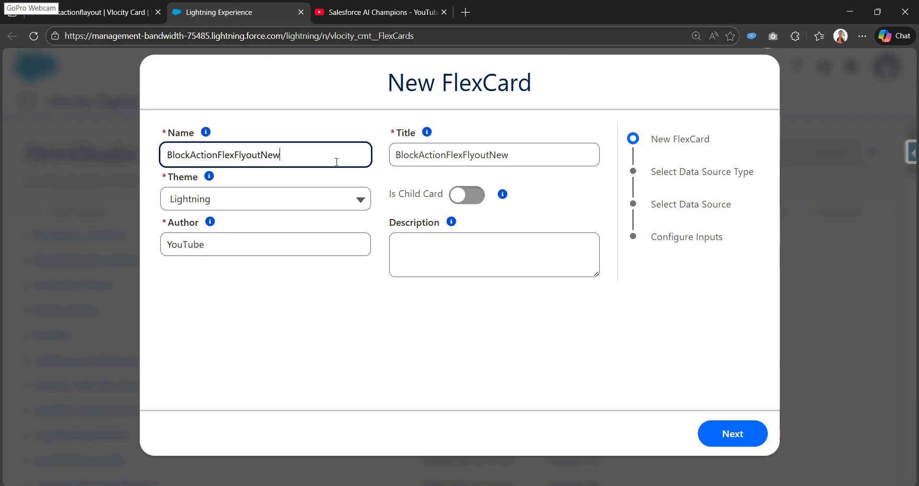
text(_Pa)
key(Tab)
key(Tab)
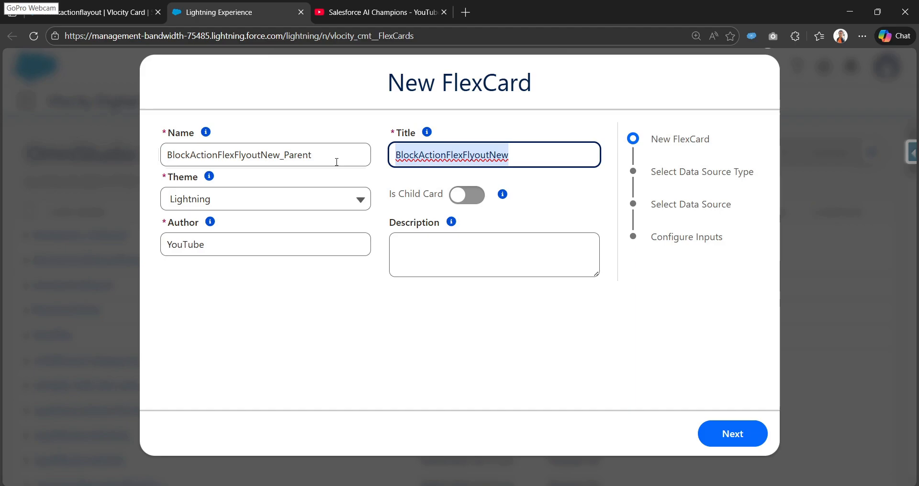
key(BackSpace)
click(334, 162)
key(Tab)
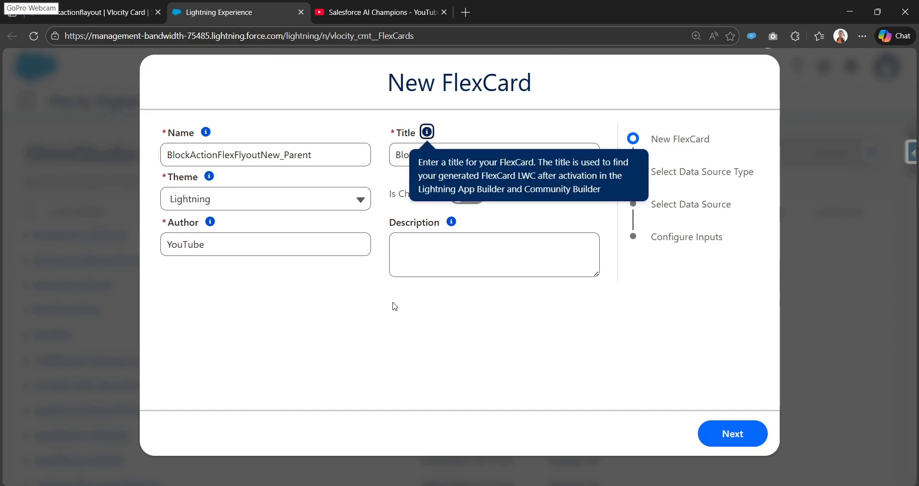
click(395, 306)
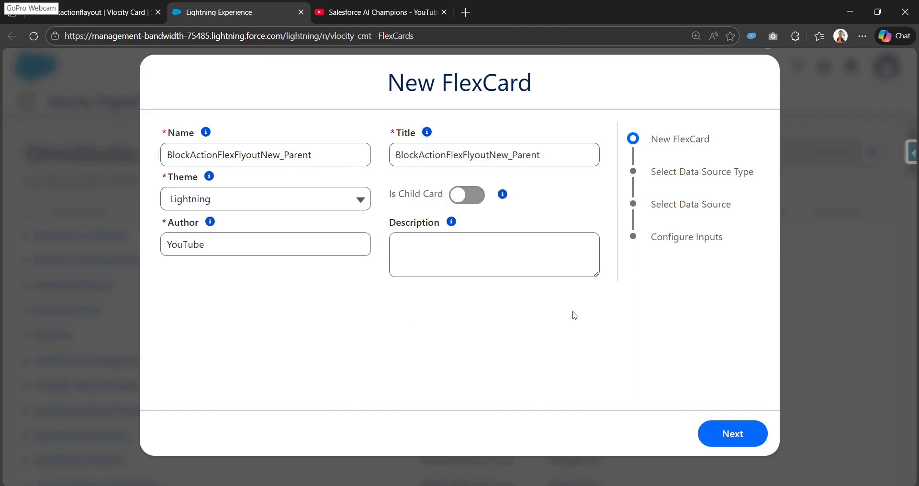
Proceed to the data source types, keep None selected, and save the new FlexCard
click(745, 437)
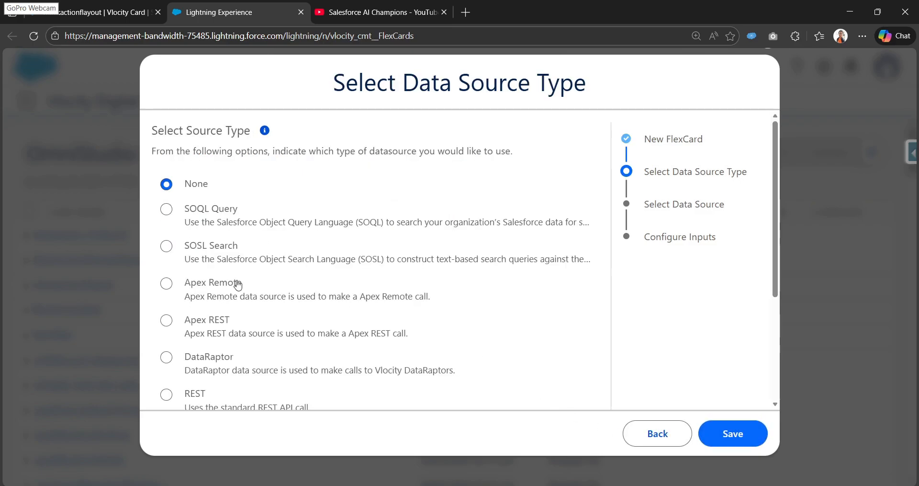
scroll(238, 282, down, 5)
scroll(246, 314, up, 5)
click(742, 444)
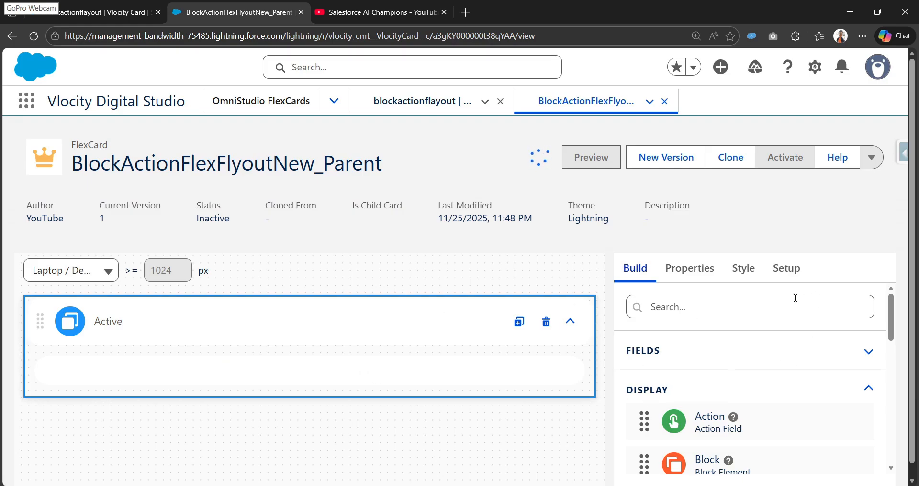
Set the Data Source Type in the card's setup to DataRaptor
click(787, 268)
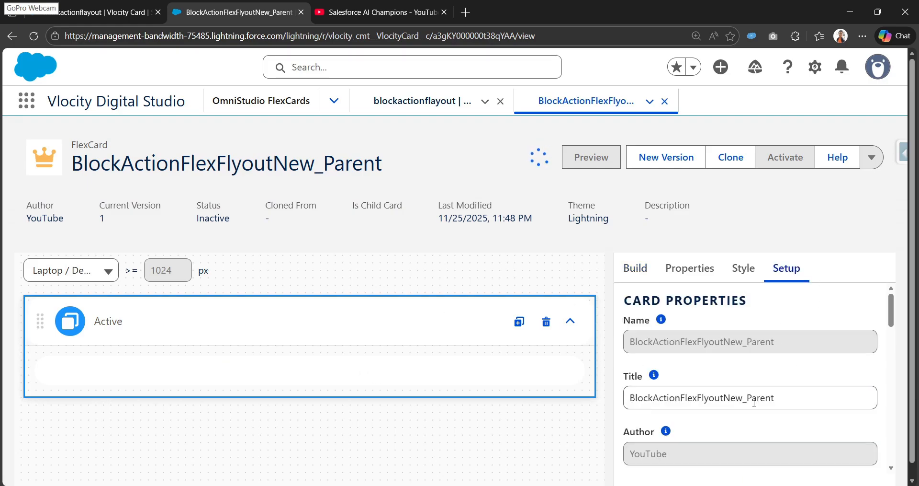
scroll(755, 411, down, 10)
scroll(755, 415, down, 3)
scroll(694, 322, up, 2)
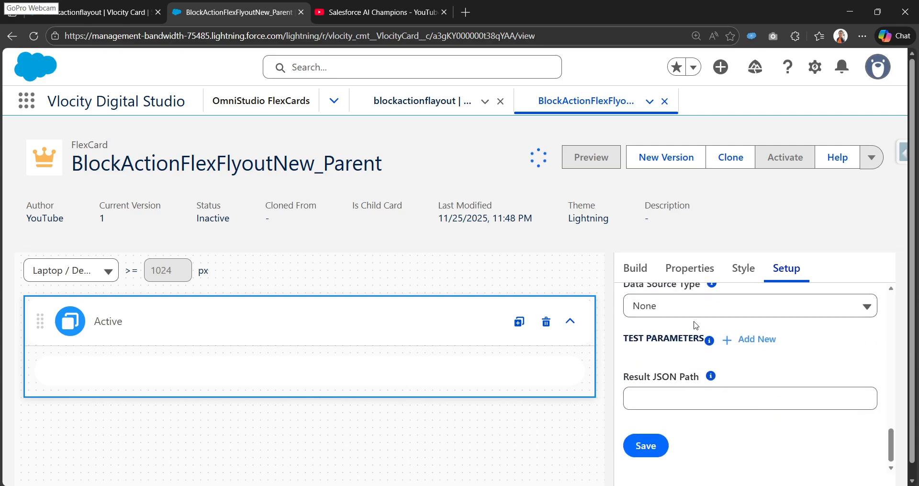
click(667, 370)
scroll(697, 450, down, 3)
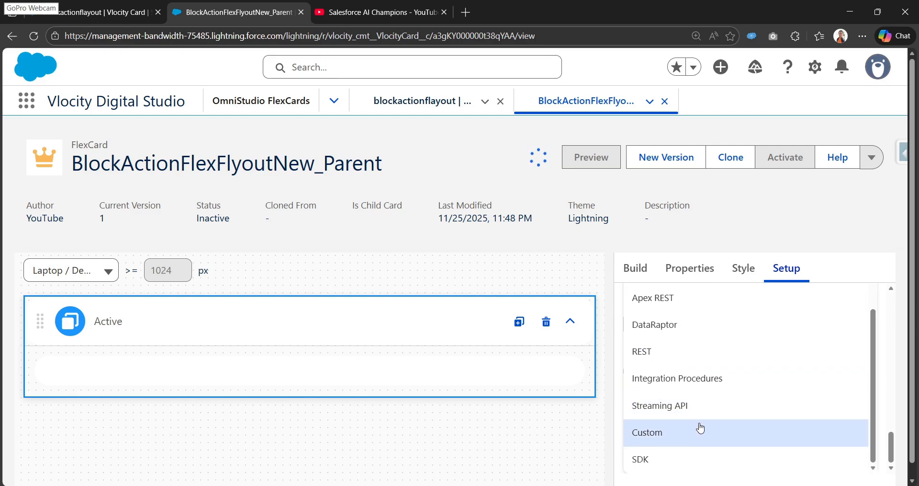
scroll(712, 326, down, 1)
click(711, 323)
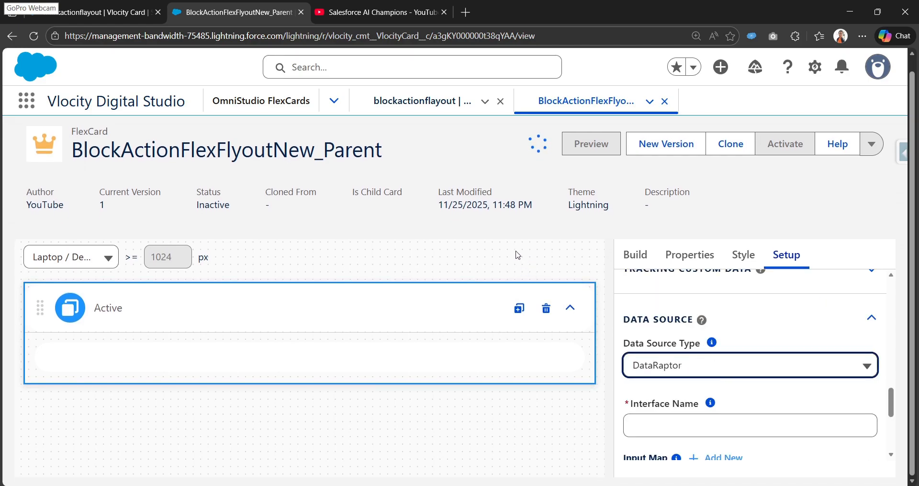
Open the OmniStudio DataRaptors list in a new browser tab and start a new DataRaptor
click(328, 106)
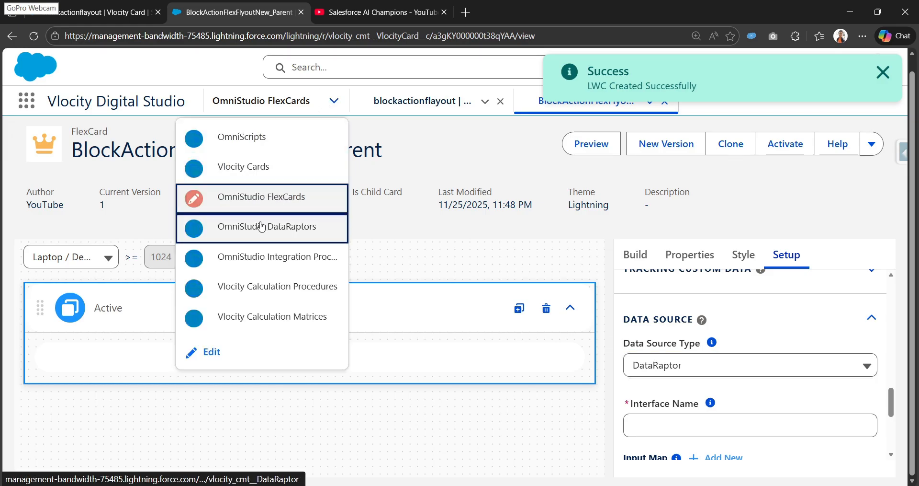
right_click(255, 239)
click(291, 249)
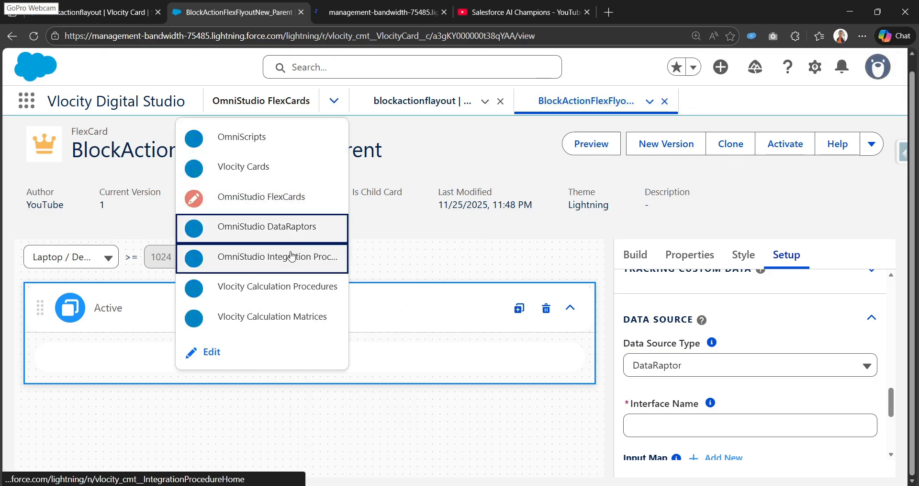
click(389, 10)
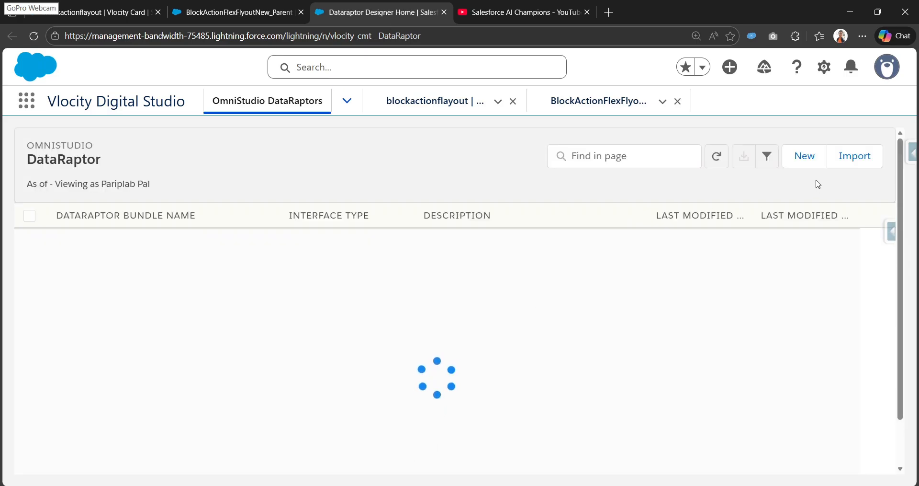
click(806, 155)
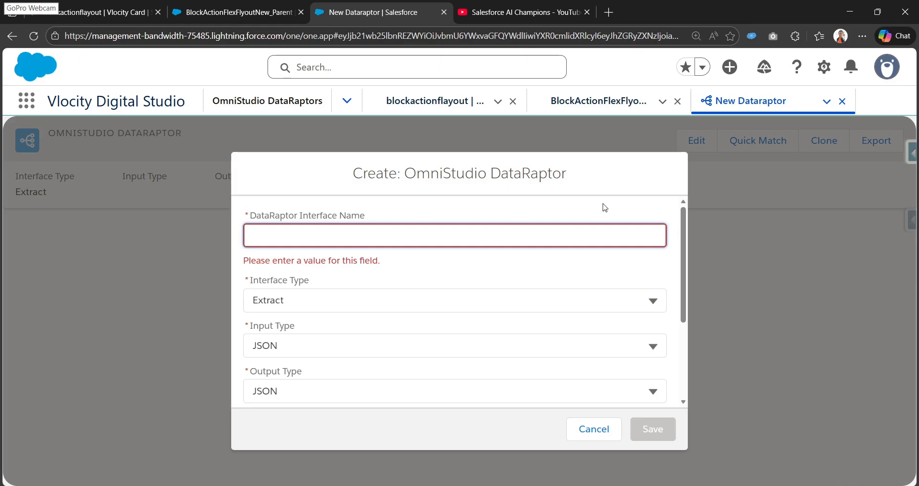
Create the DataRaptor as getConDetailsBasedOnAccountId with interface type Extract and JSON input and output types, and save it
click(293, 300)
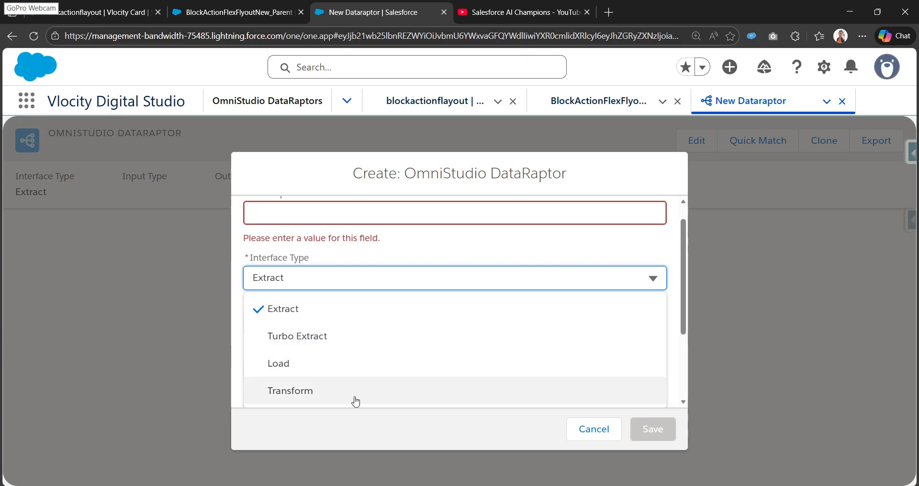
click(296, 314)
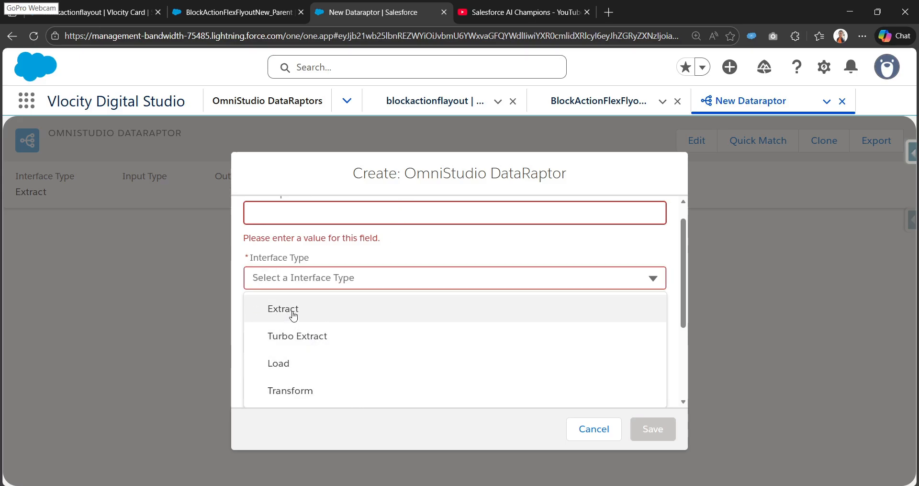
scroll(479, 249, up, 1)
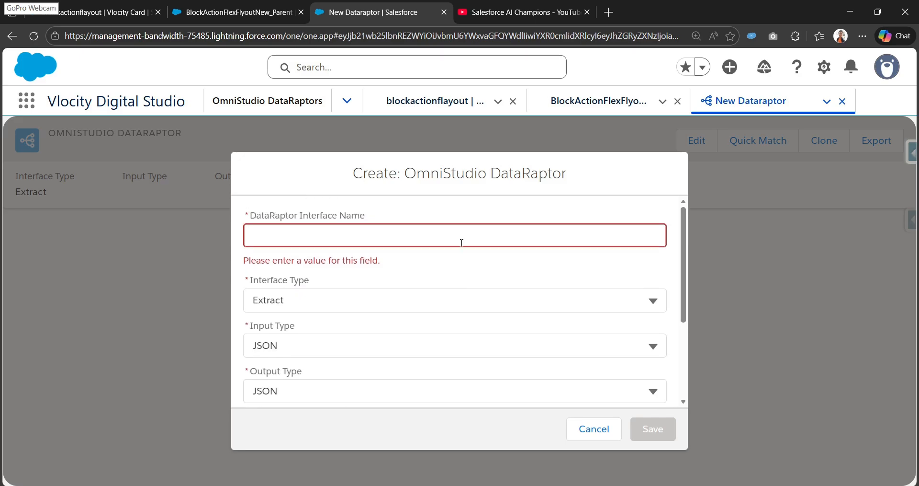
click(463, 241)
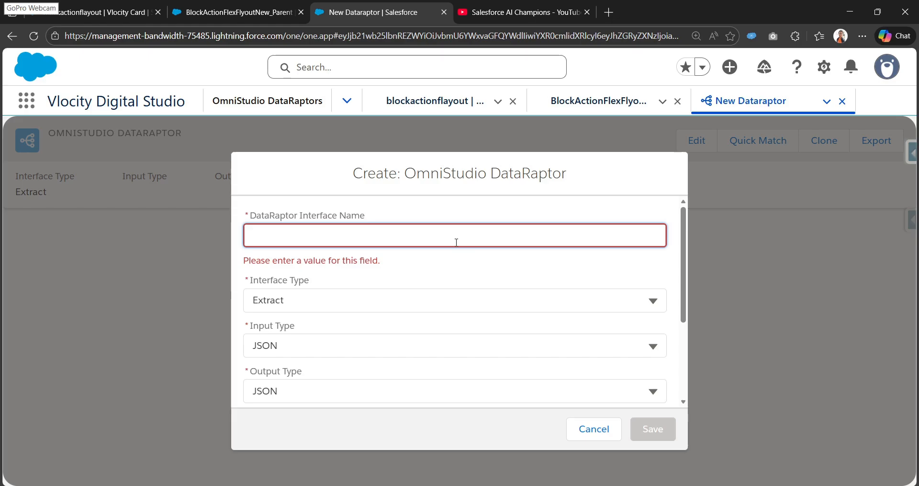
text(getCon)
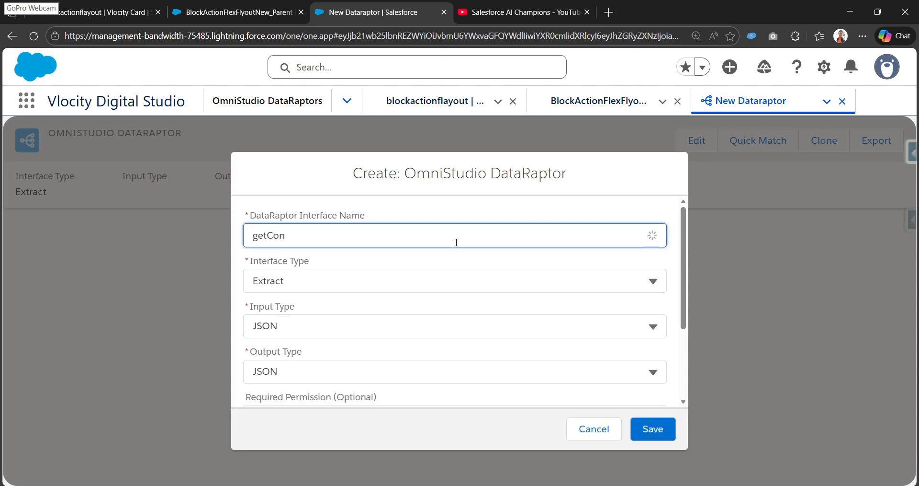
text(Details)
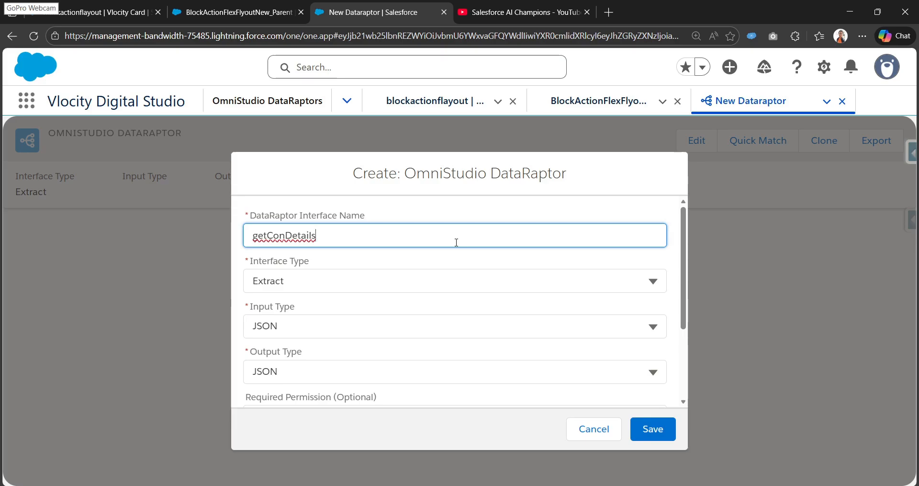
text(BasedOnAccountId)
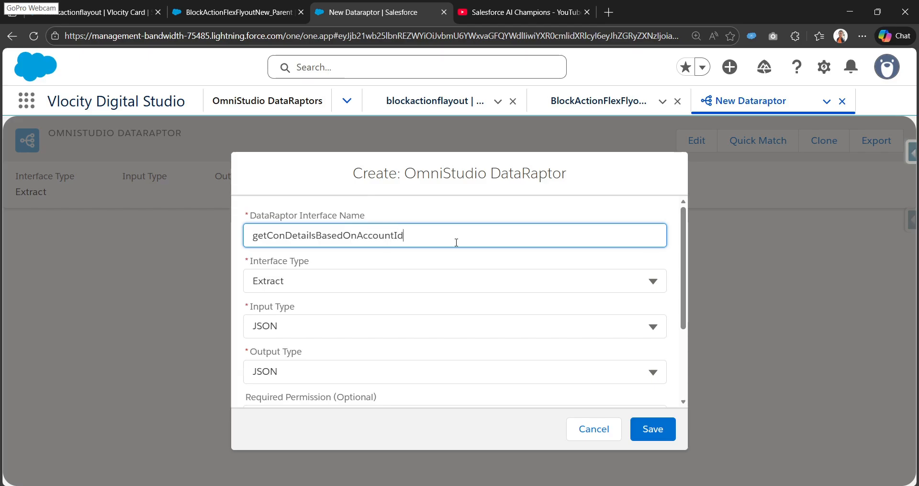
scroll(457, 242, down, 2)
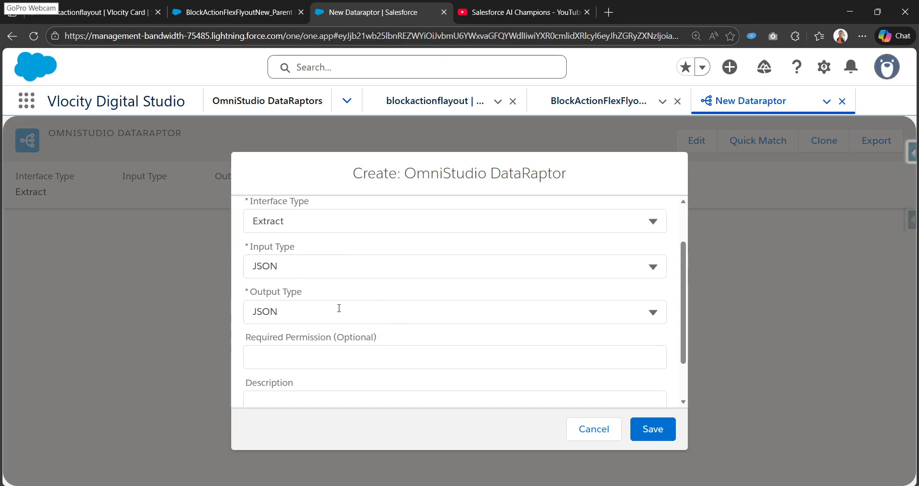
scroll(342, 335, down, 1)
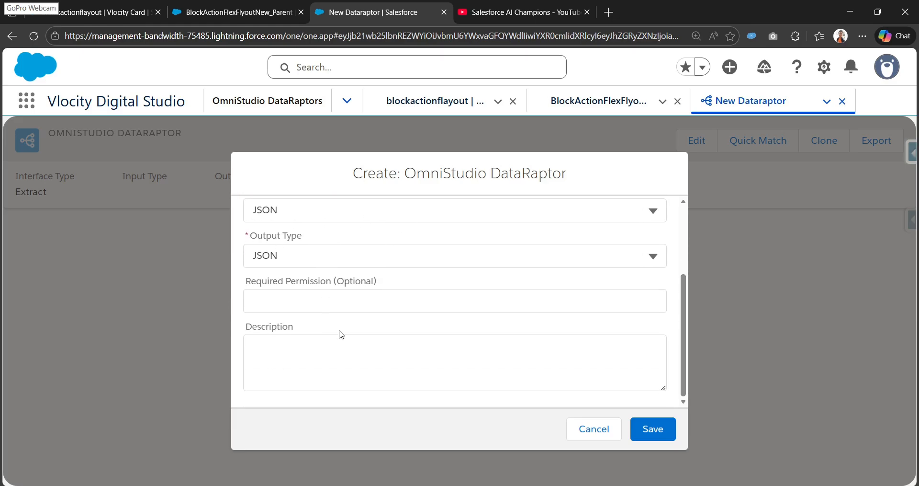
click(652, 437)
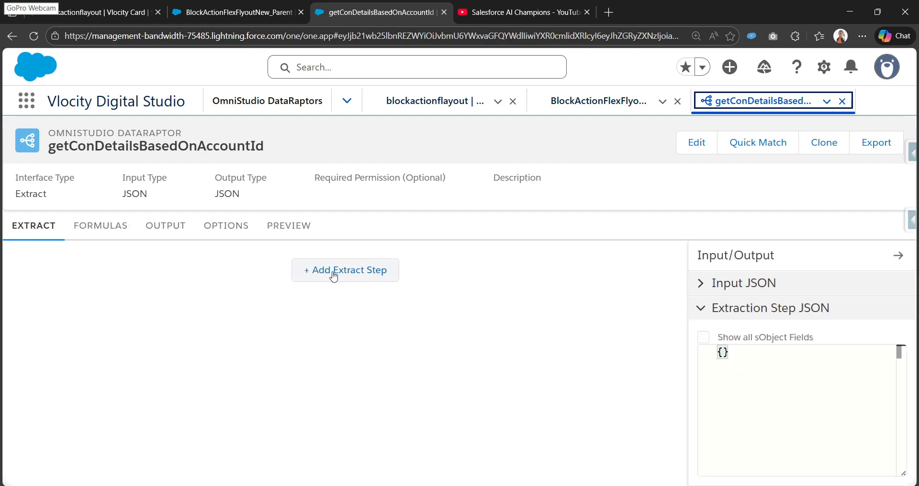
Add an extract step on the Contact object with the extract output path Contacts
click(355, 282)
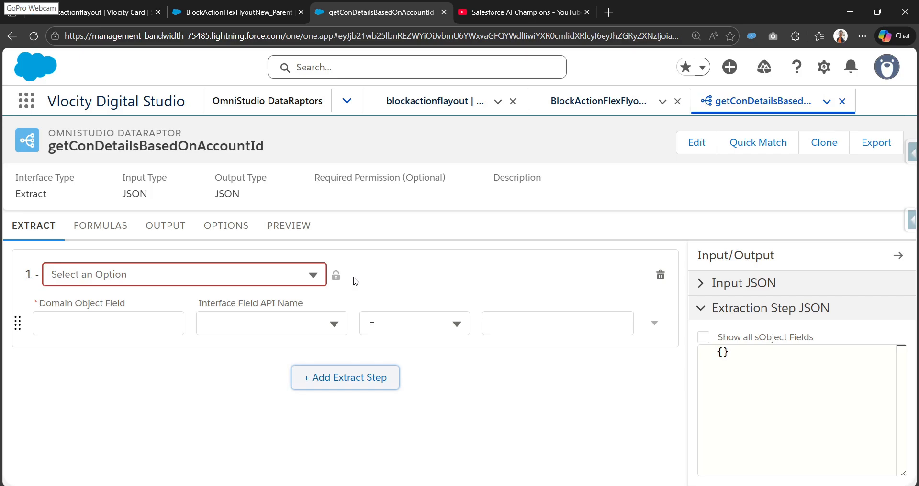
click(228, 273)
text(Contact)
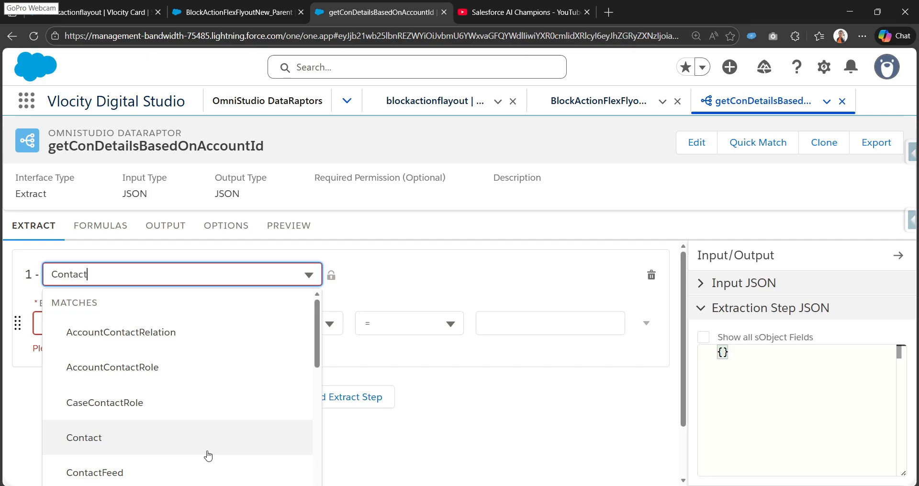
click(206, 444)
click(67, 323)
text(Contacts)
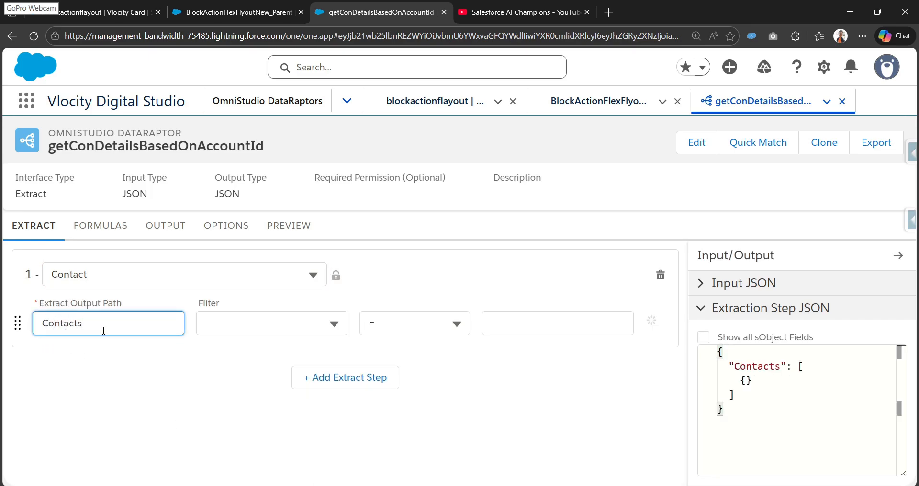
Filter the Contact extract step on AccountId = accountId and copy the accountId filter value
click(259, 329)
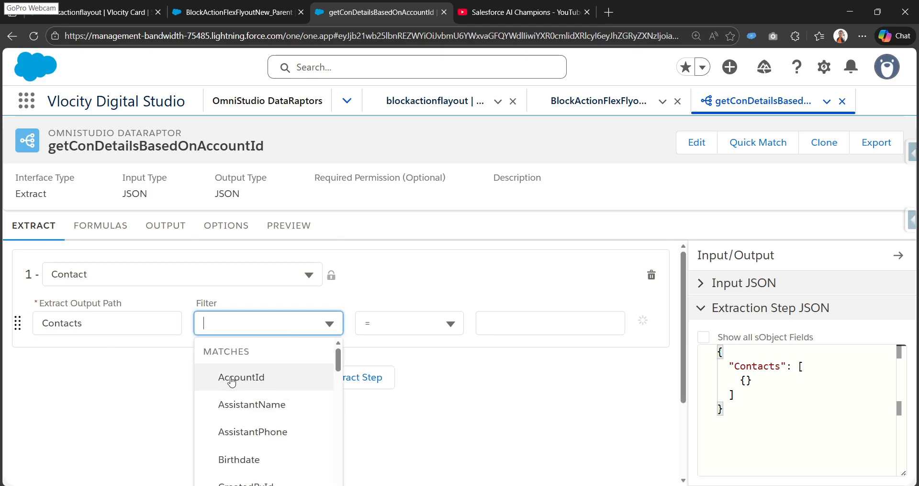
click(273, 380)
click(584, 327)
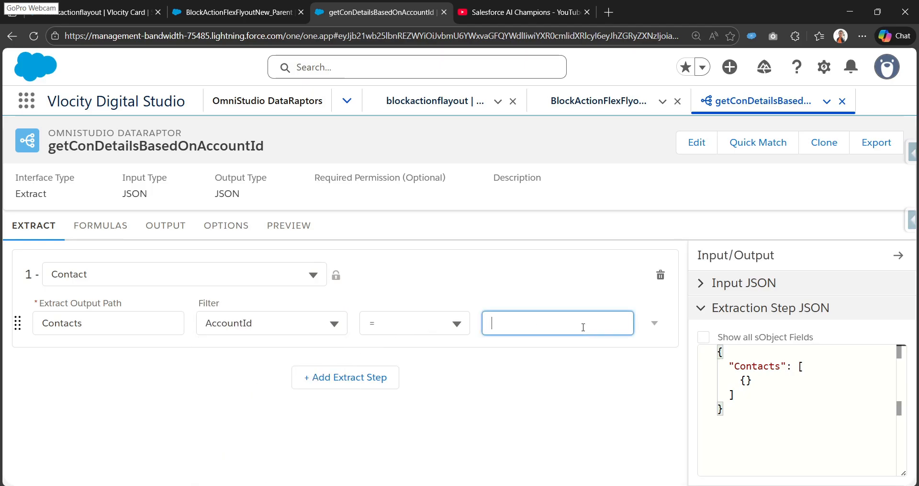
text(accountId)
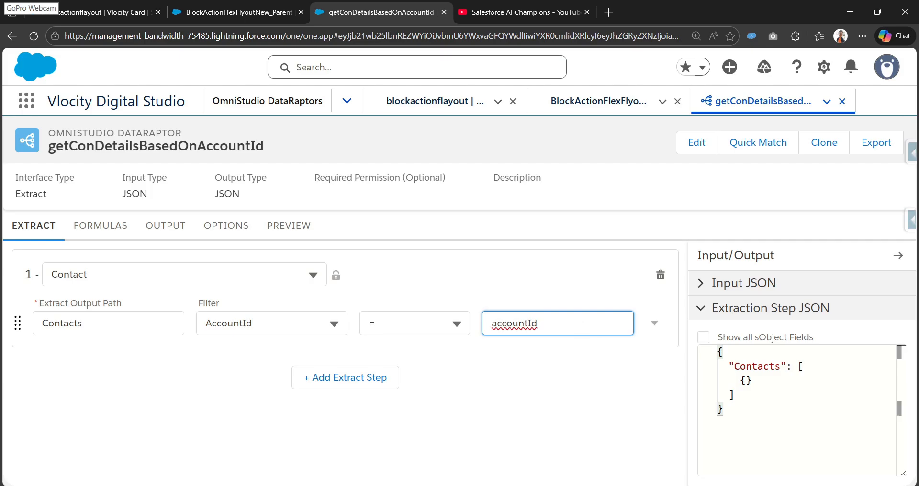
double_click(534, 319)
key(ctrl+c)
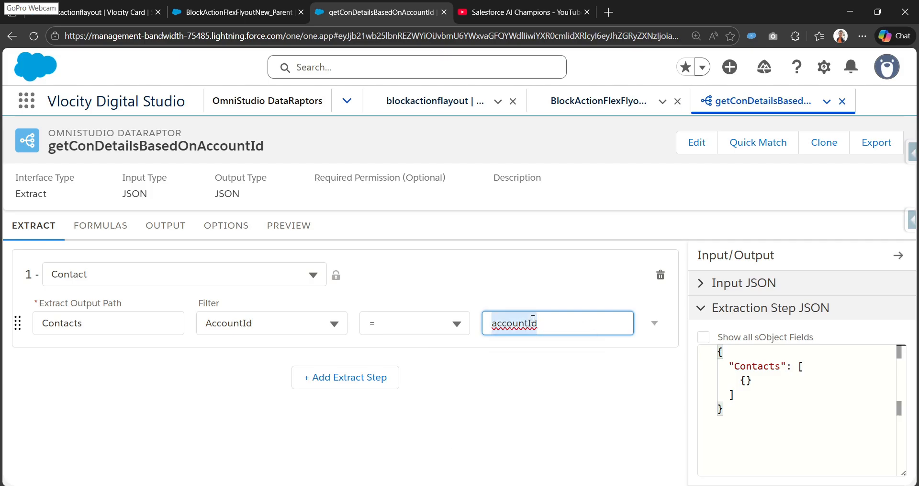
Add an output mapping from Contacts:AccountId to a new output JSON path AccountId
click(161, 226)
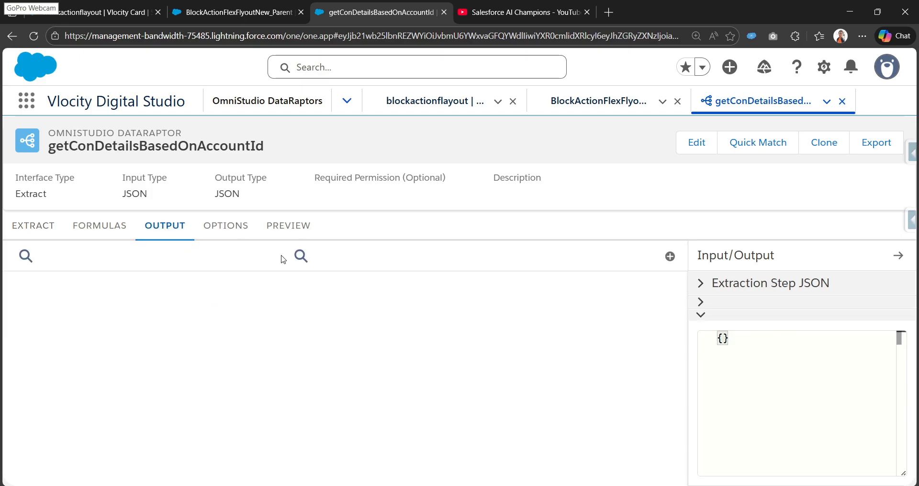
click(669, 256)
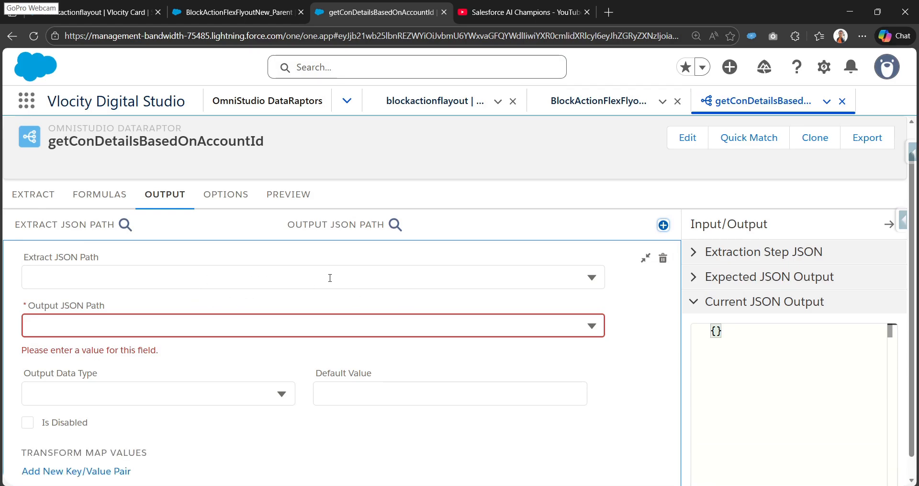
click(330, 277)
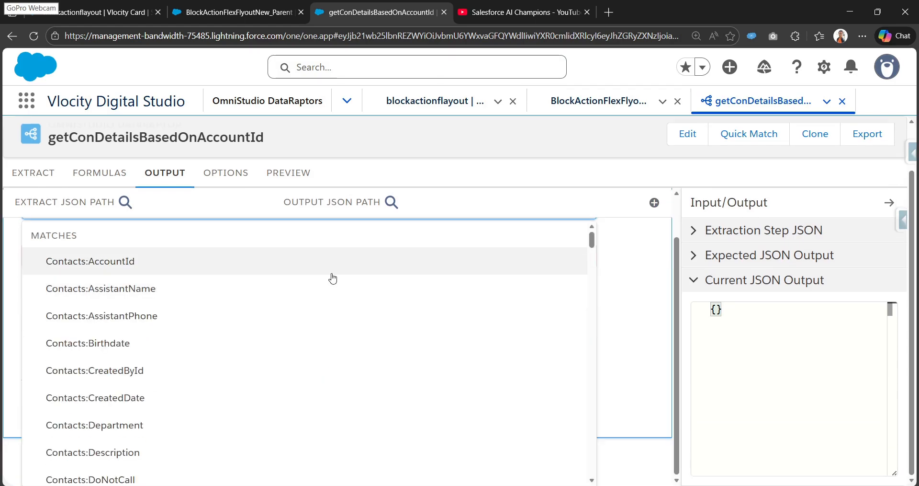
click(332, 274)
click(315, 304)
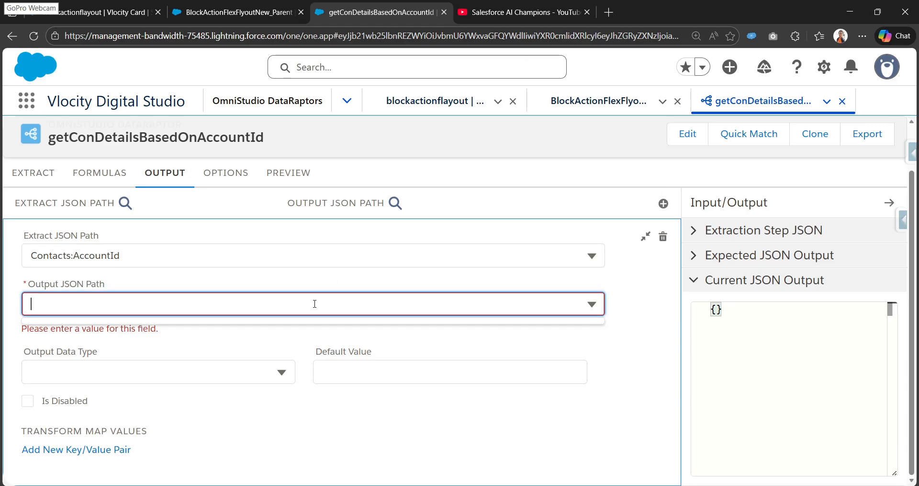
text(AccountId)
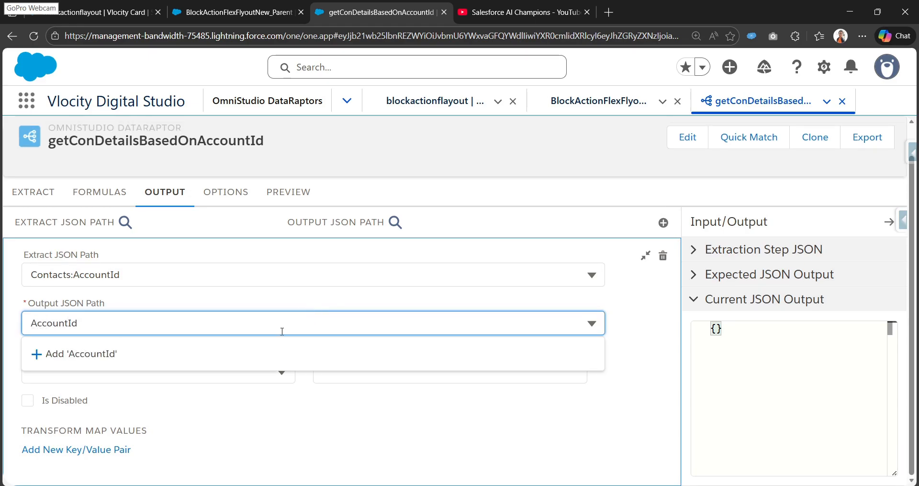
click(274, 358)
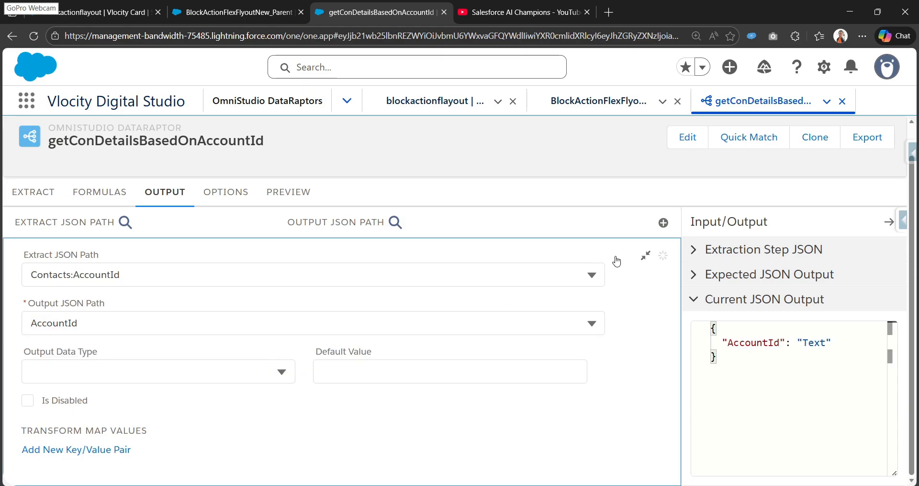
click(646, 255)
Add a second output mapping from Contacts:Name to a new output JSON path Name
click(663, 255)
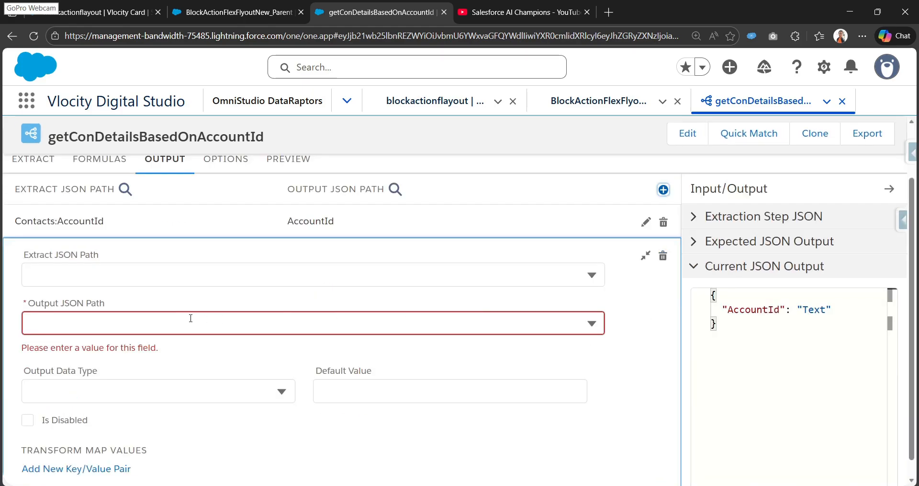
click(197, 275)
text(Name)
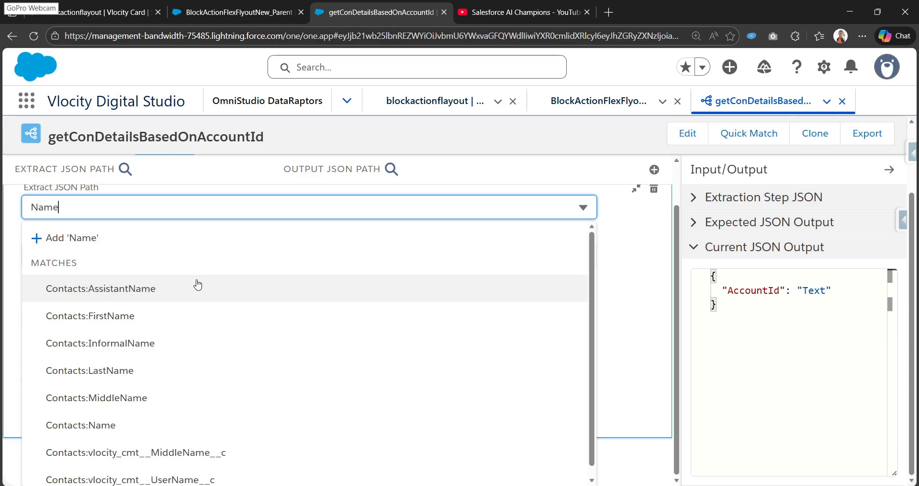
click(159, 423)
click(202, 301)
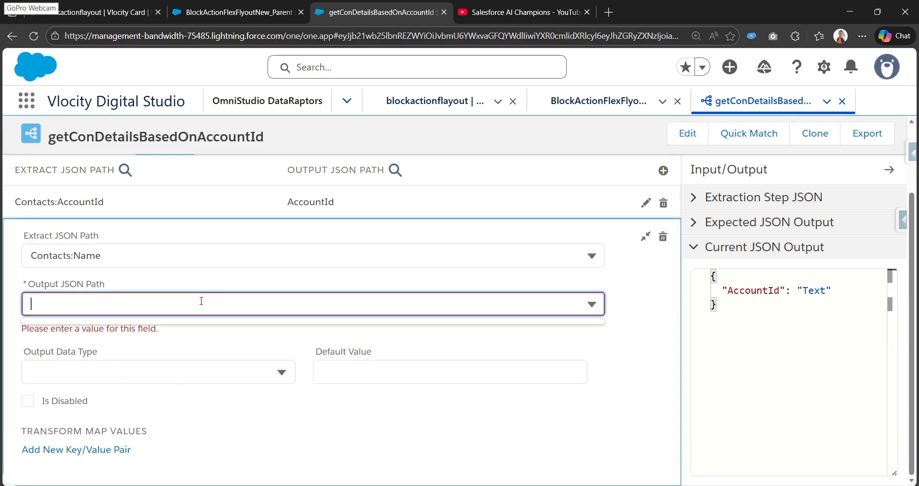
text(Name)
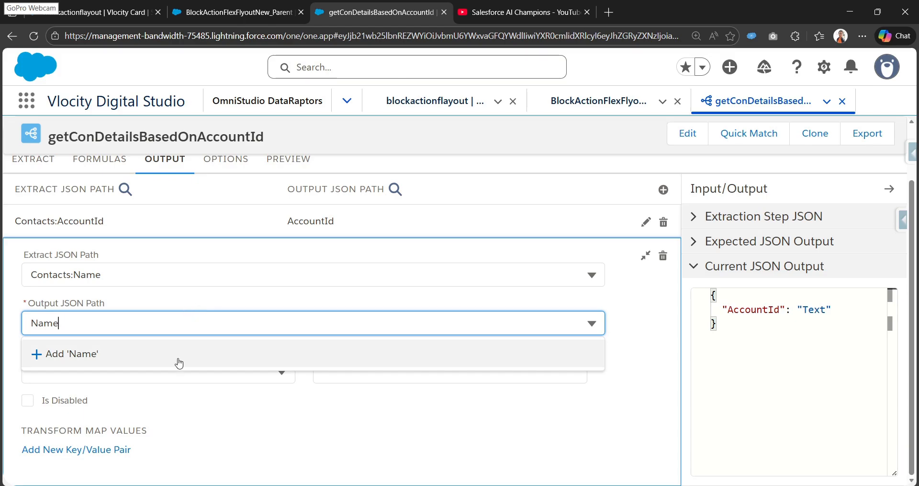
click(179, 360)
click(646, 256)
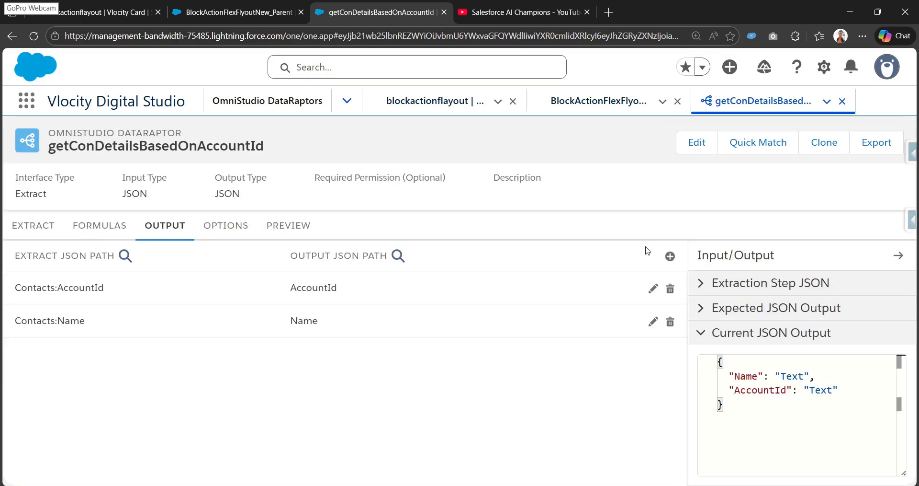
Add a third output mapping from Contacts:Title to a new output JSON path Title
click(670, 256)
click(287, 281)
text(ts:Title)
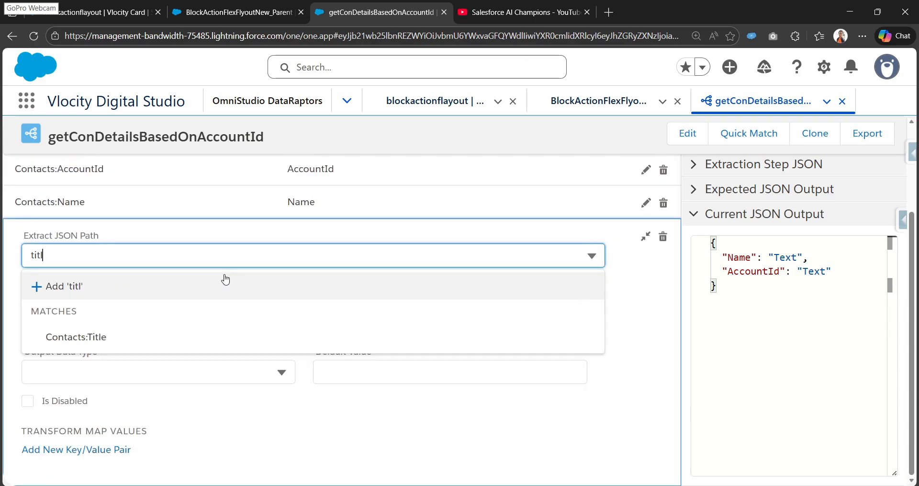
click(242, 341)
click(220, 305)
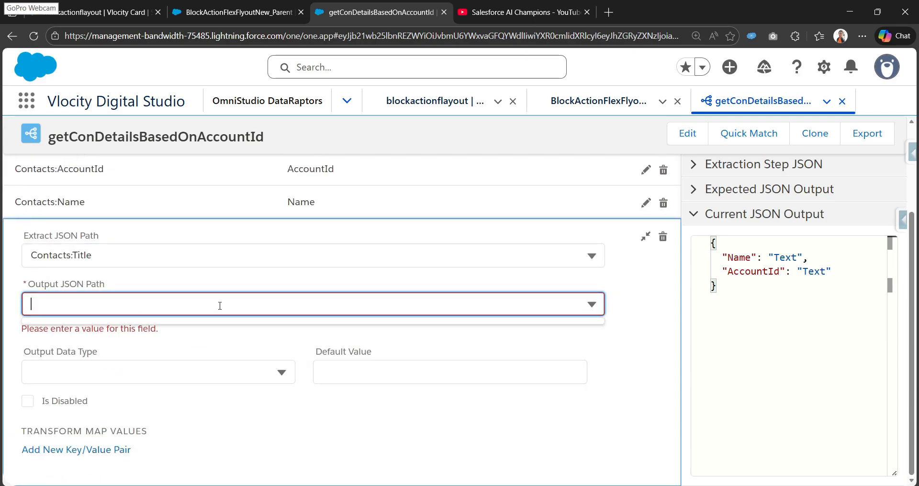
text(Ti)
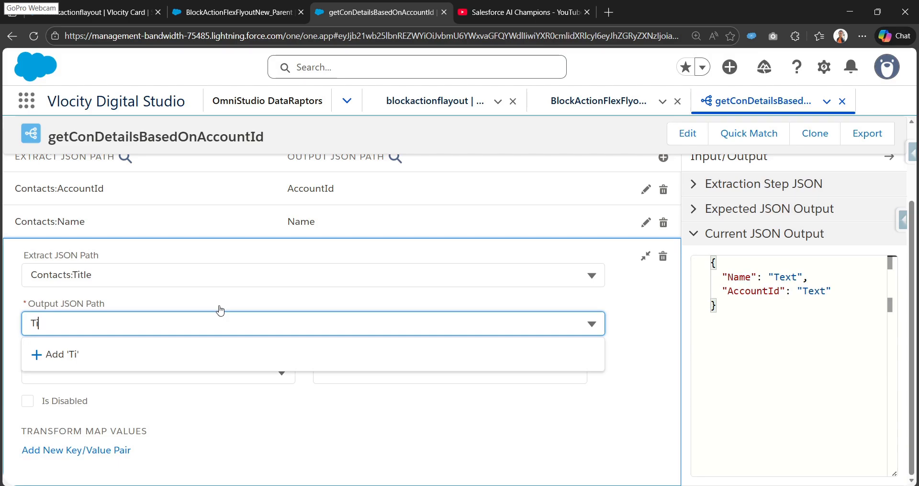
text(tle)
click(293, 346)
click(644, 257)
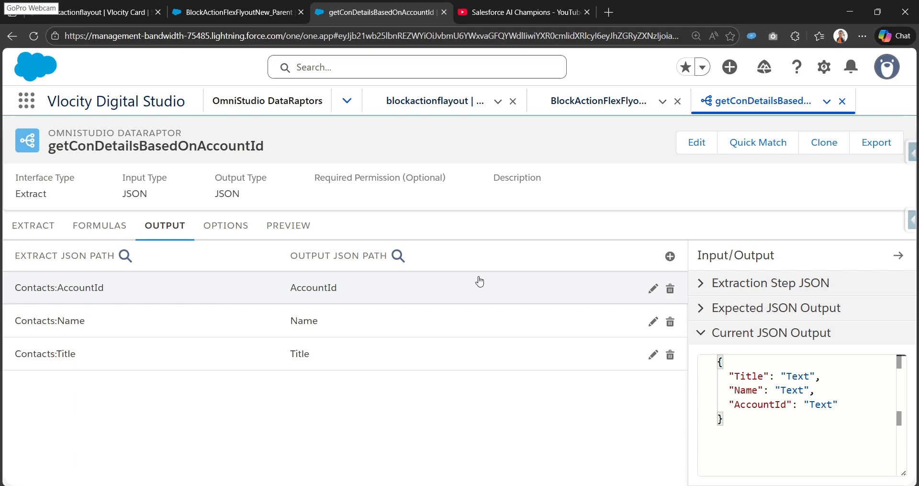
Add an input parameter with the key accountId to the getConDetailsBasedOnAccountId DataRaptor's preview
click(295, 234)
click(208, 257)
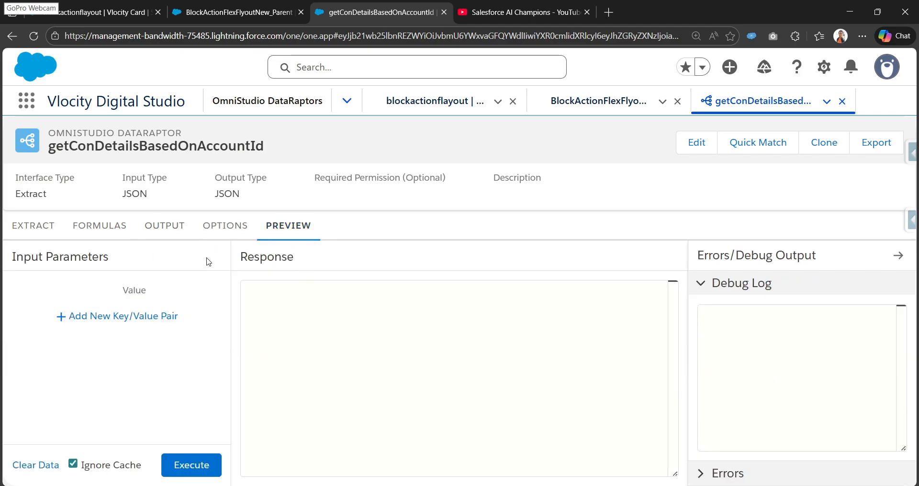
click(122, 317)
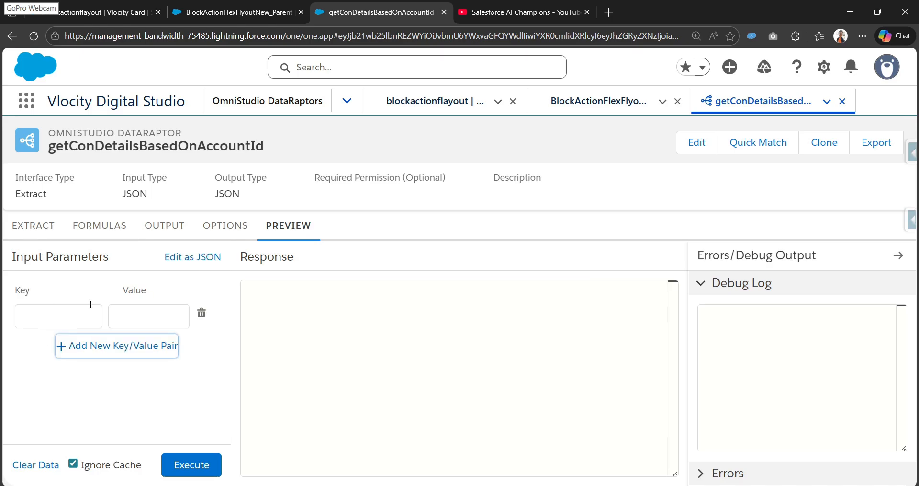
click(78, 313)
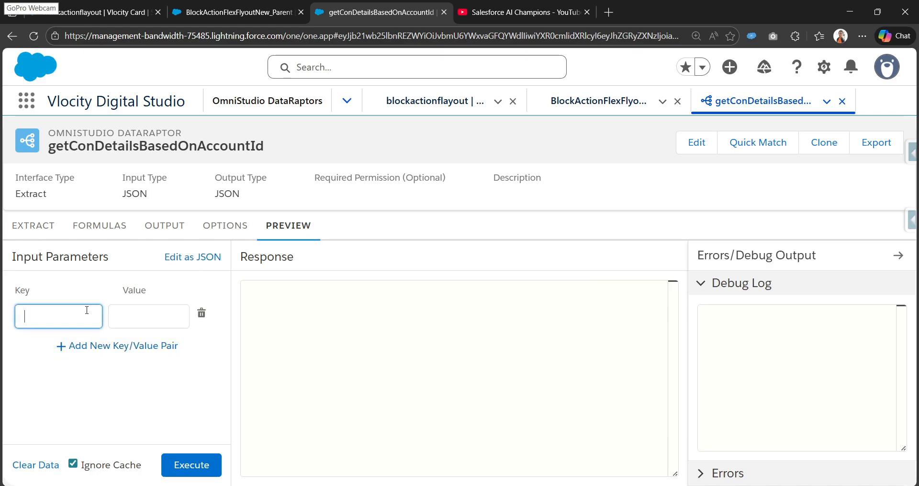
key(ctrl+v)
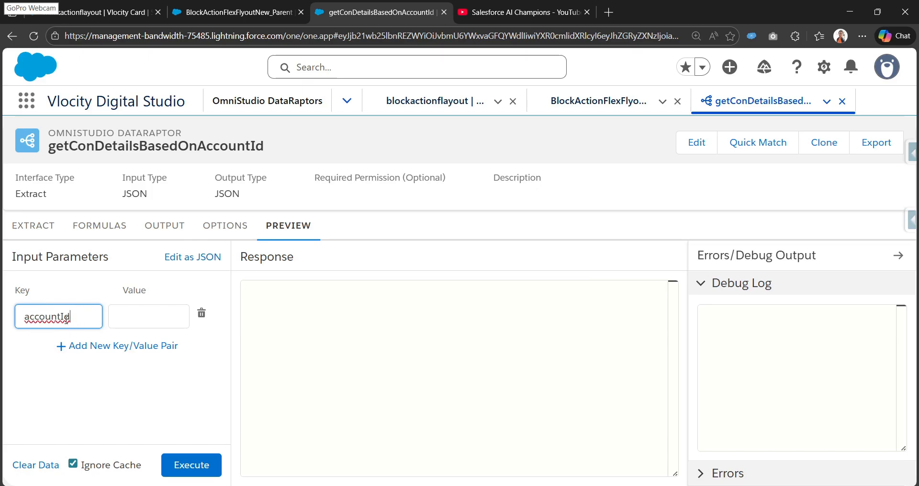
Fill the preview parameter's value with the account ID copied from the test parameters of the blockactionflayout FlexCard
click(122, 318)
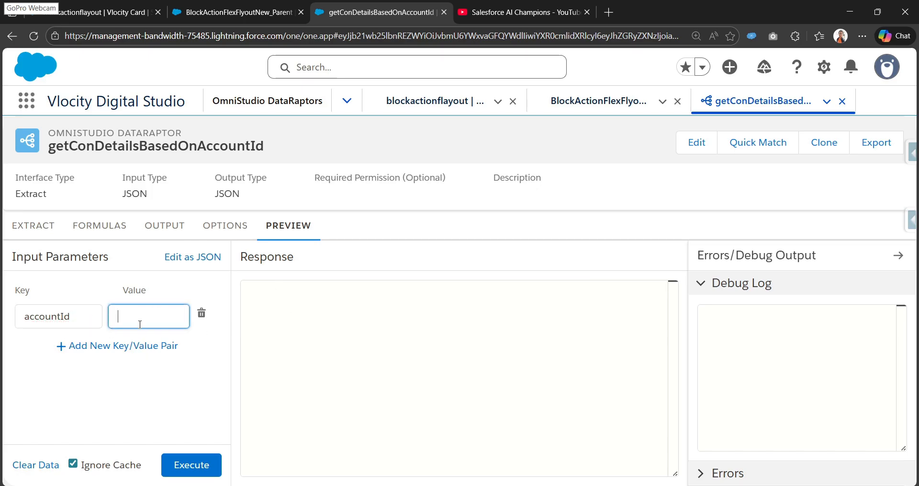
click(239, 13)
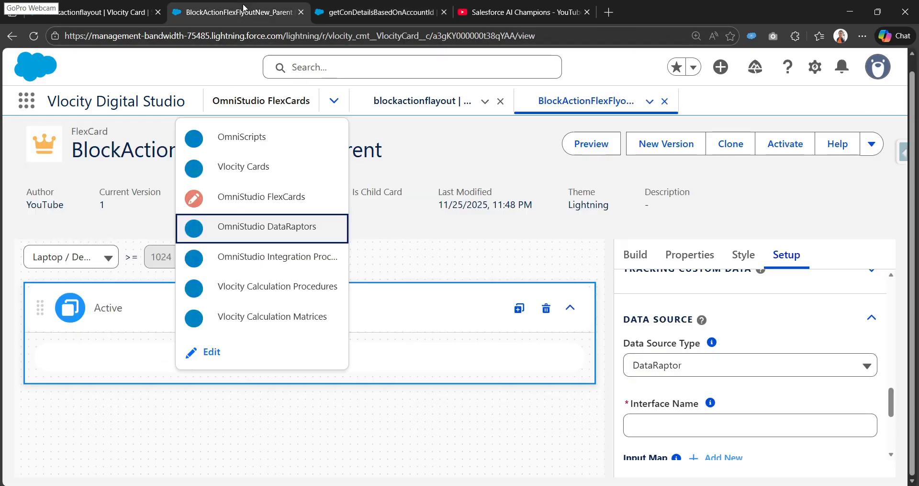
click(116, 6)
scroll(716, 344, down, 5)
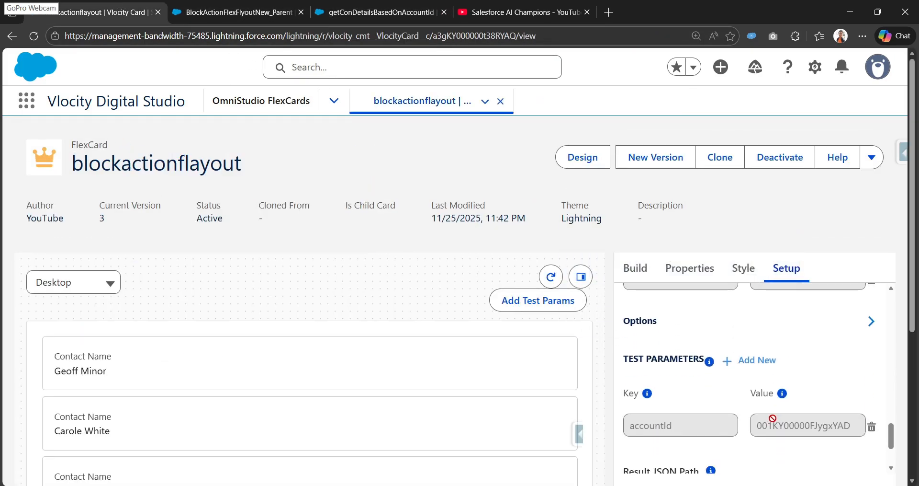
double_click(790, 423)
key(ctrl+c)
click(378, 12)
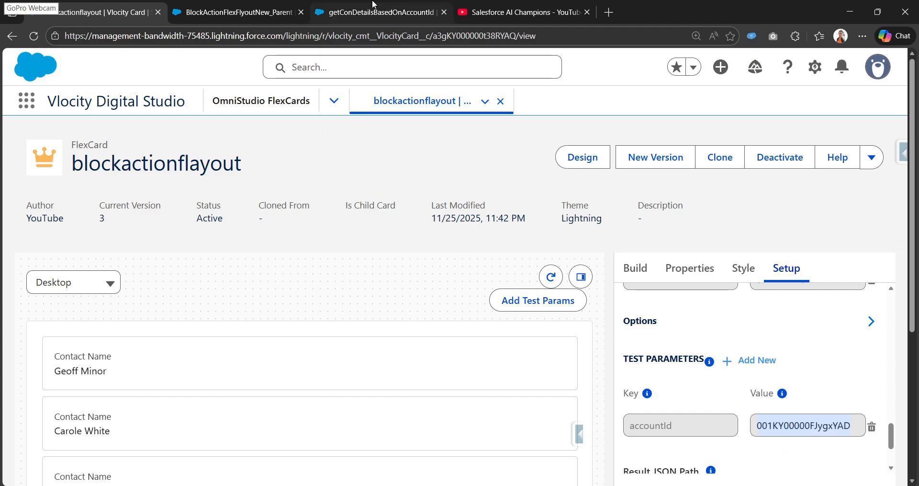
key(ctrl+v)
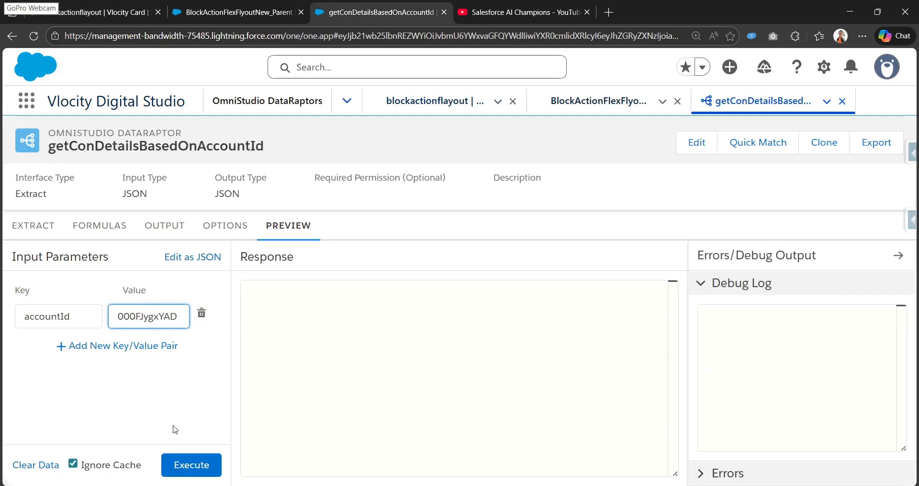
Execute the DataRaptor preview and examine the Title, Name and AccountId values in the returned JSON
click(195, 467)
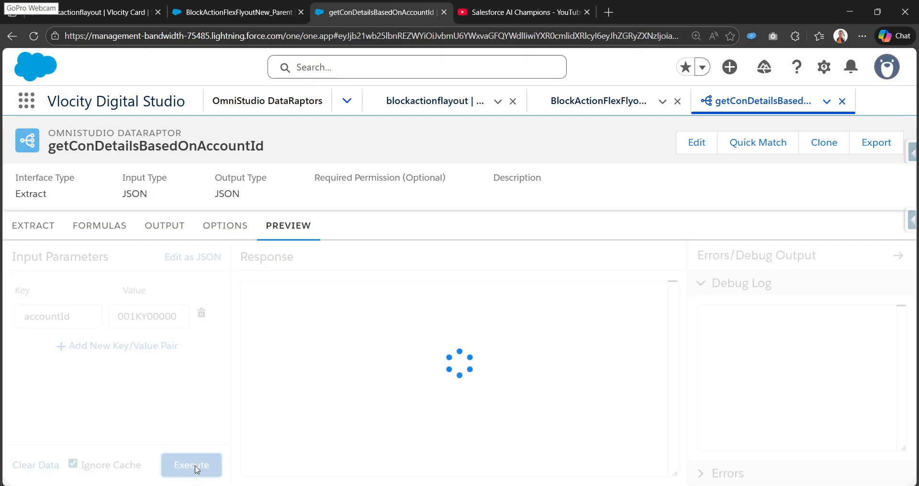
scroll(402, 356, down, 3)
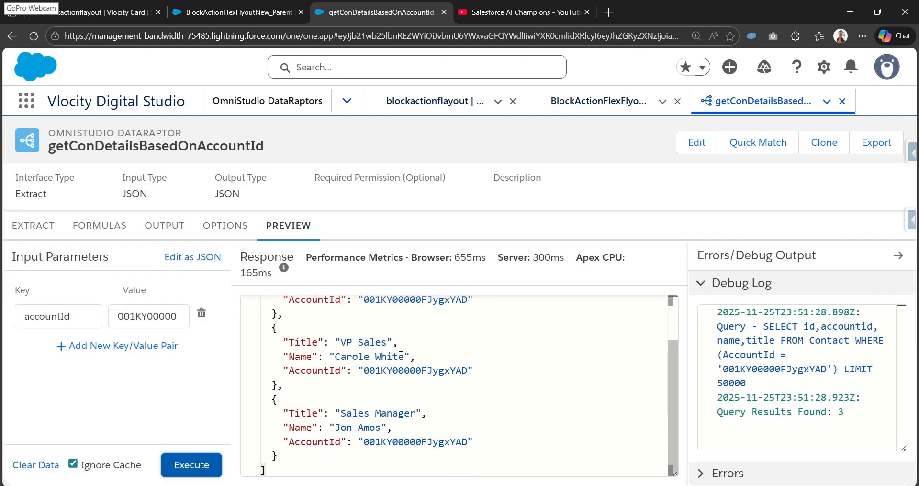
drag(266, 471, 261, 302)
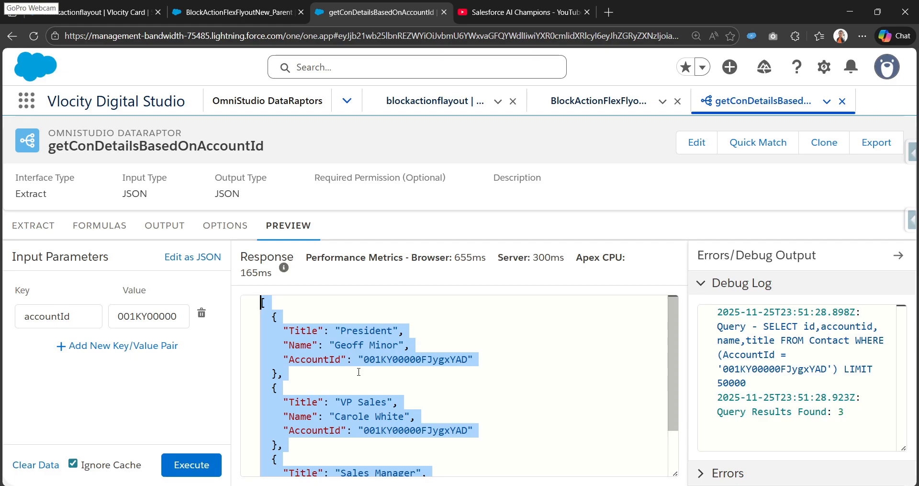
double_click(315, 358)
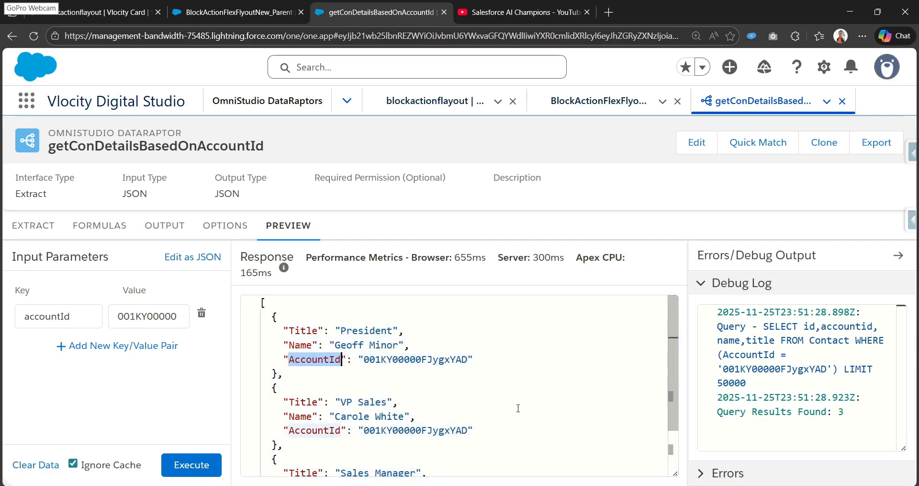
scroll(356, 384, down, 2)
drag(291, 458, 263, 294)
click(417, 373)
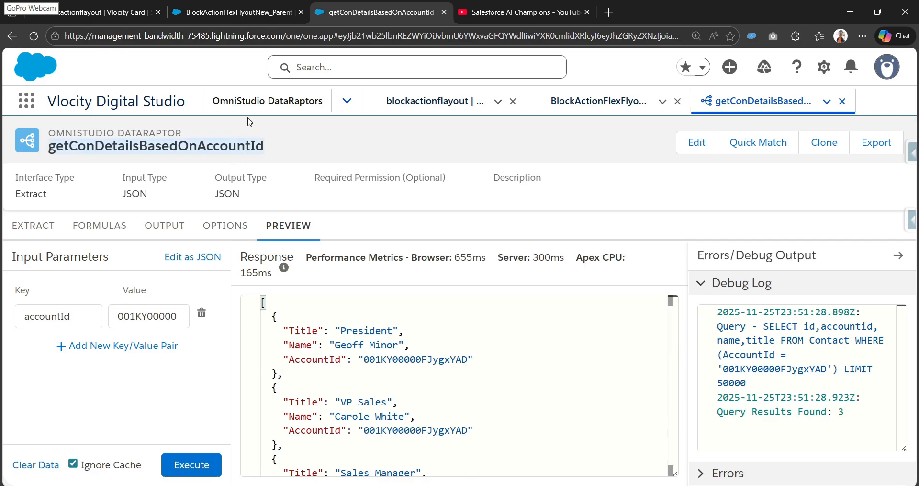
Return to the BlockActionFlexFlyoutNew_Parent FlexCard and set its data source type to DataRaptor
click(251, 7)
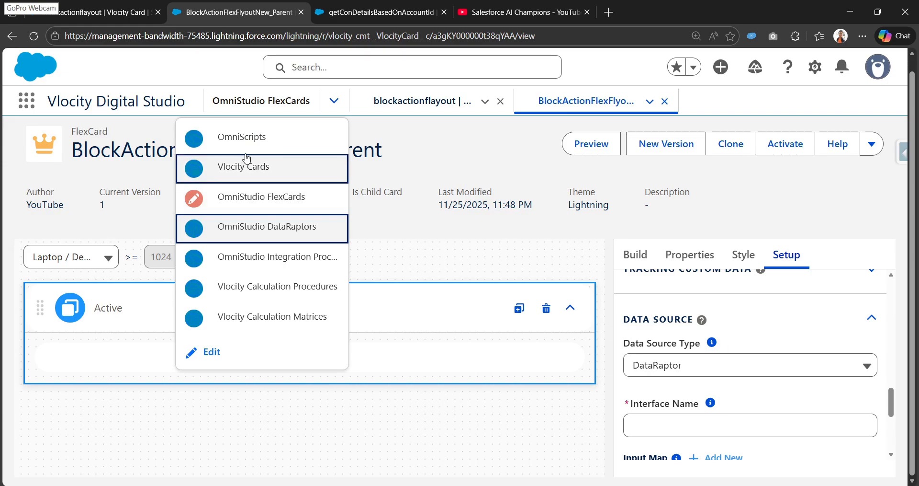
click(266, 226)
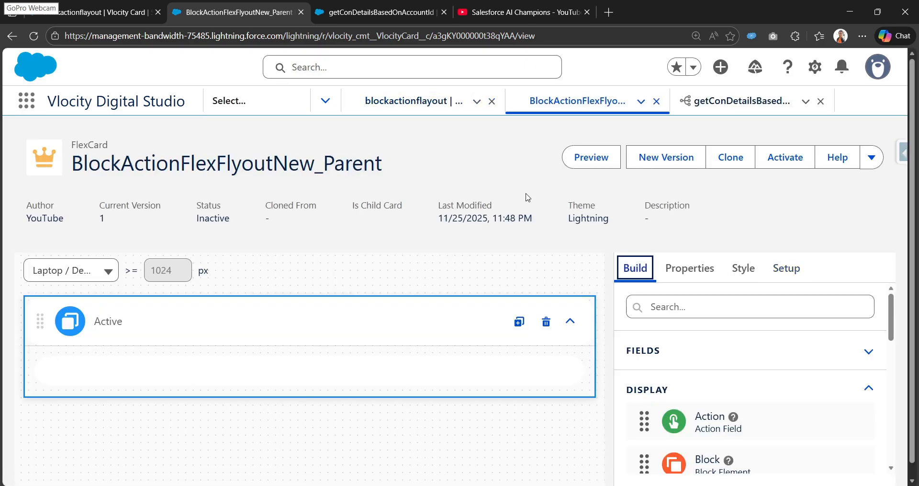
click(786, 268)
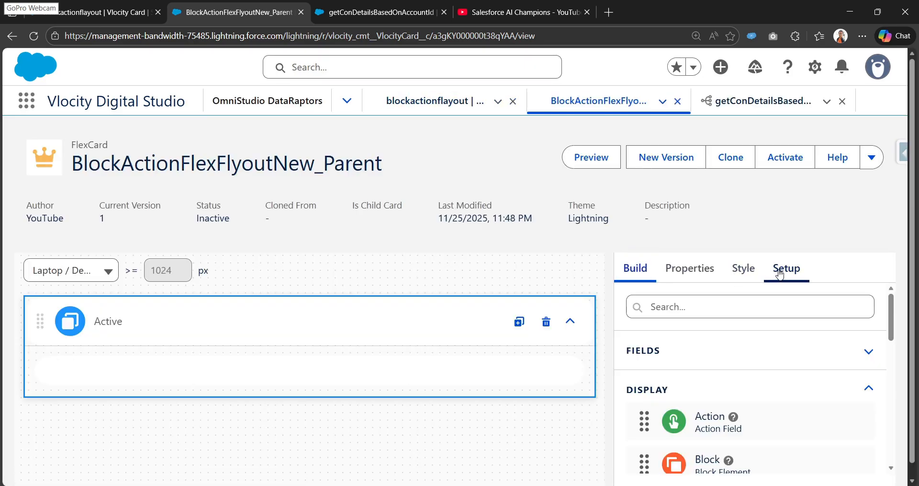
scroll(696, 341, down, 15)
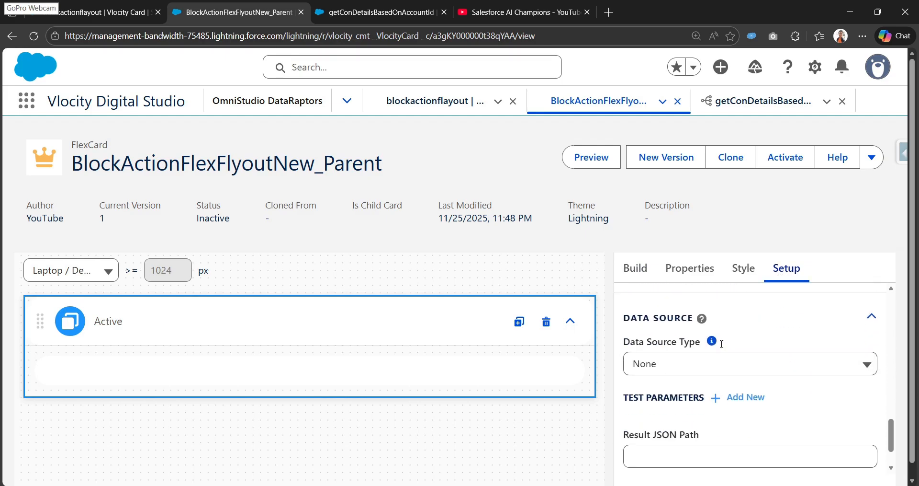
scroll(728, 350, up, 1)
click(708, 372)
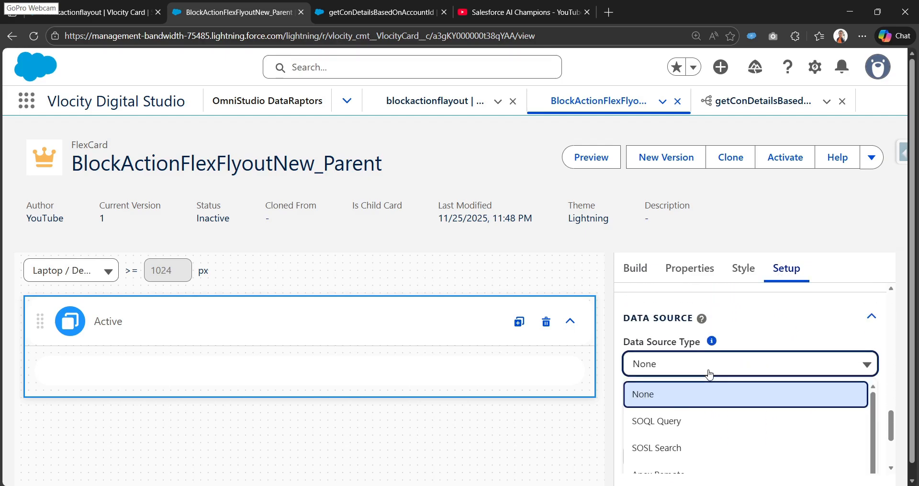
scroll(704, 414, down, 5)
click(713, 338)
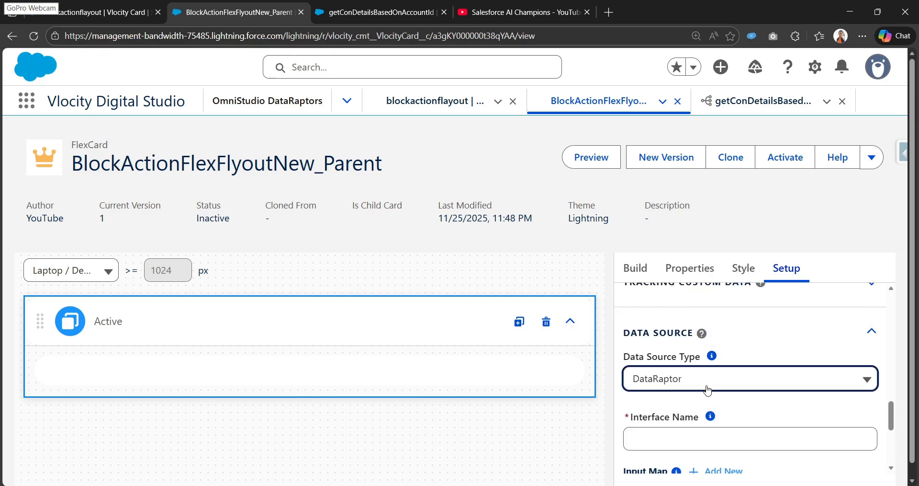
Set the data source's interface name to getConDetailsBasedOnAccountId
scroll(703, 407, down, 1)
click(709, 381)
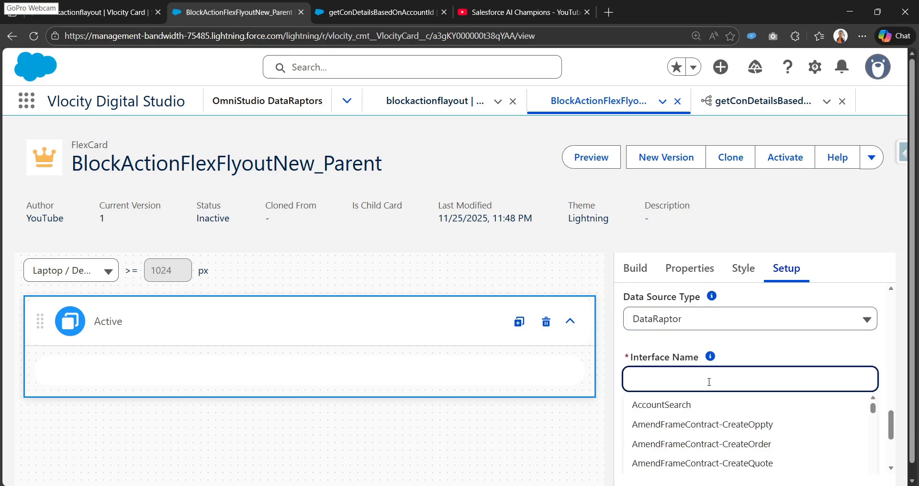
text(getConDetailsBasedOnAccountId)
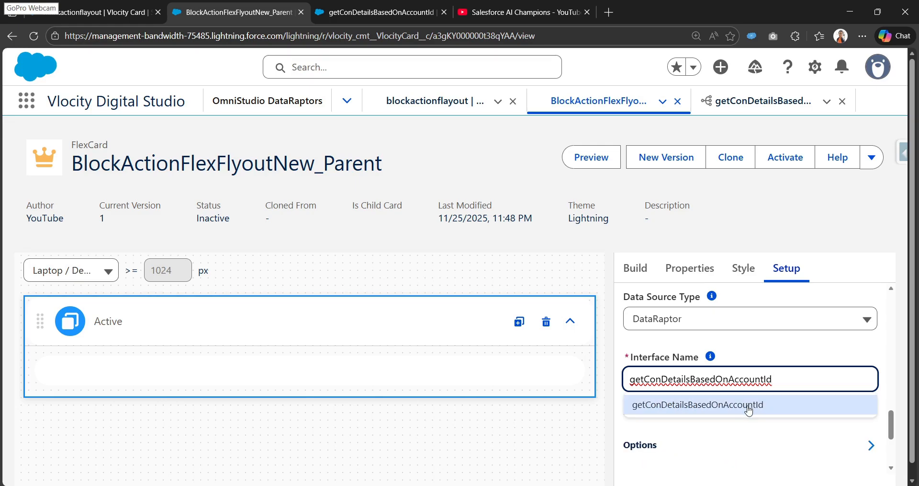
click(749, 411)
Add an input map entry to the data source with the key accountId
scroll(755, 408, down, 3)
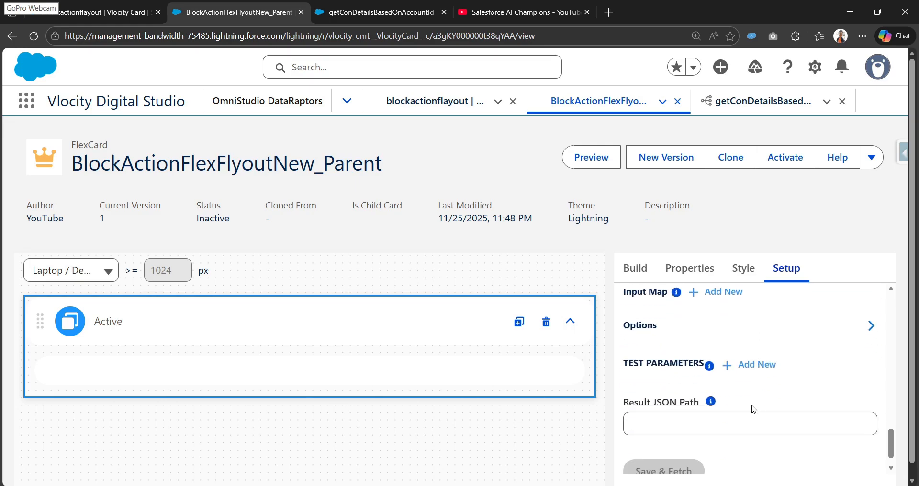
scroll(754, 408, up, 2)
scroll(673, 406, down, 1)
scroll(678, 406, up, 1)
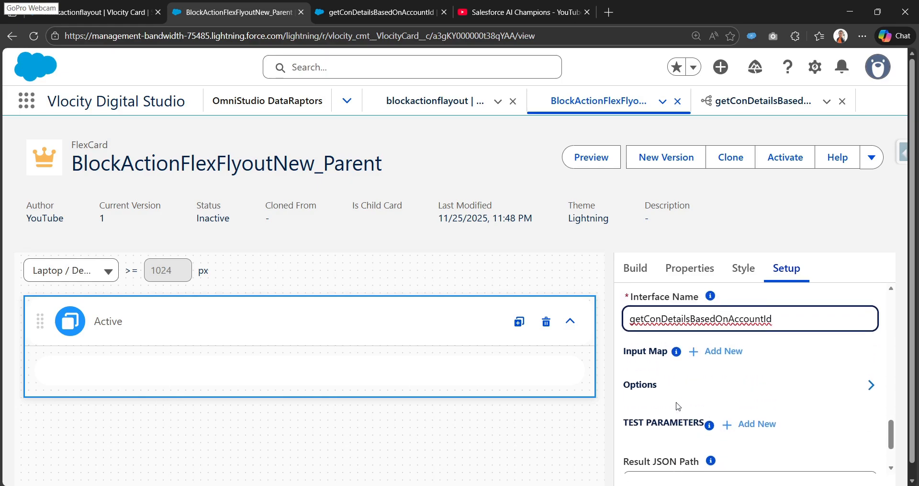
click(723, 351)
click(679, 413)
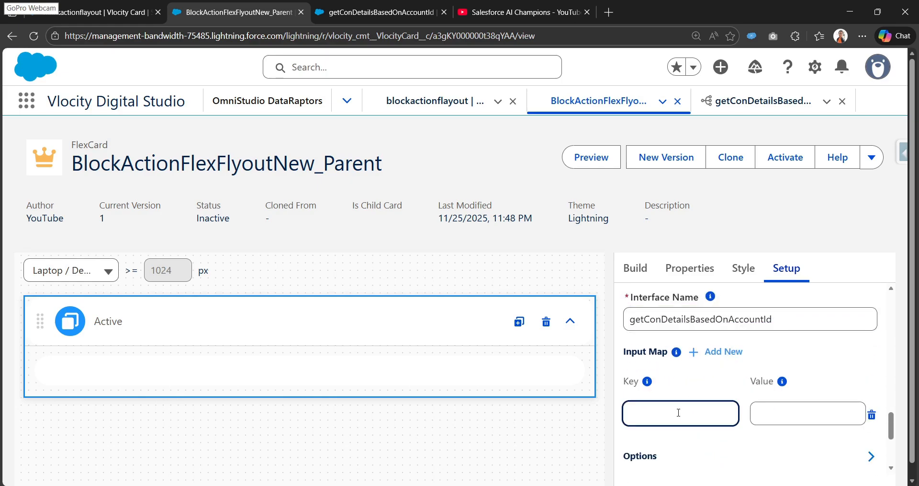
key(ctrl+v)
key(ctrl+a)
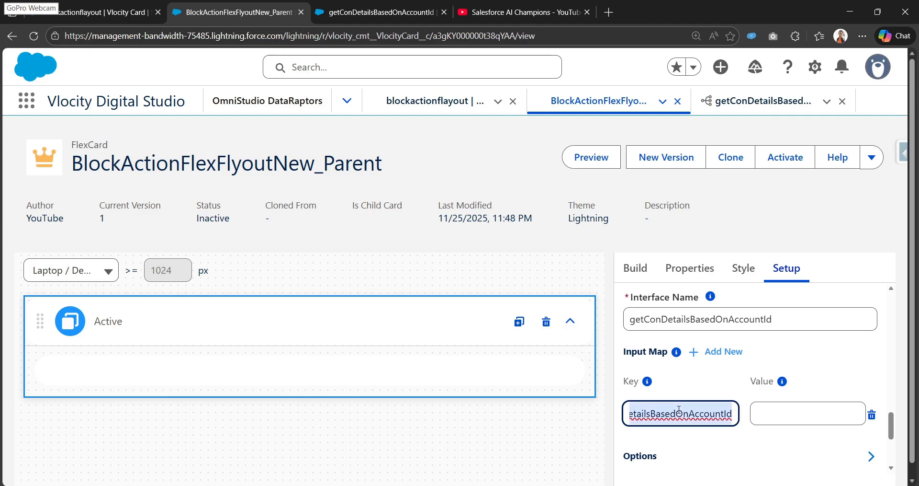
key(BackSpace)
text(account)
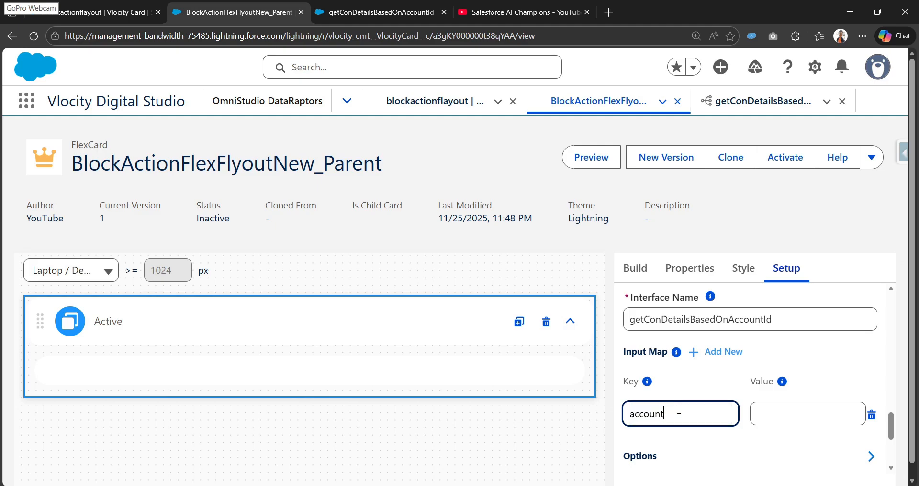
text(Id)
Set the value of the accountId input map entry to {accountId}
key(Tab)
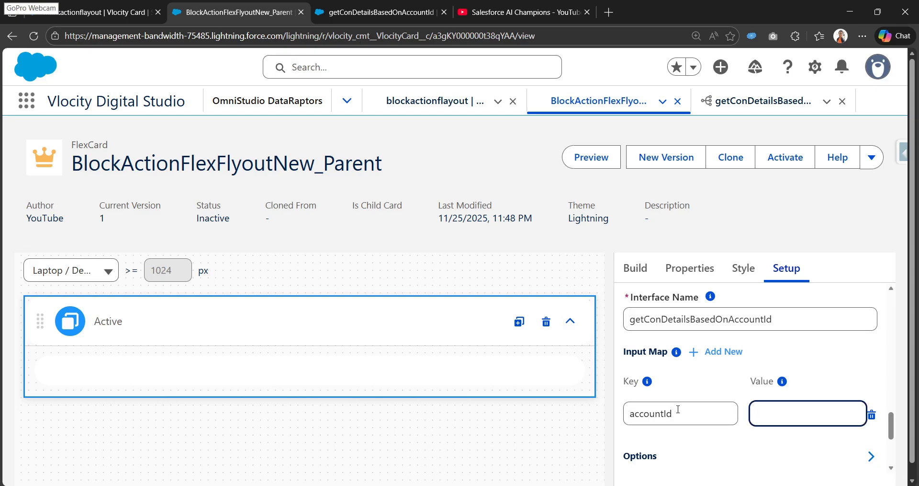
scroll(756, 404, down, 1)
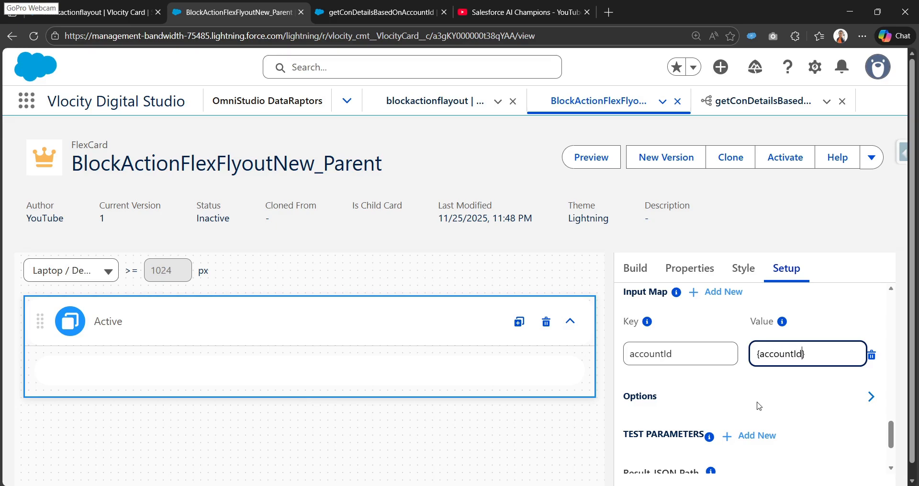
drag(815, 360, 752, 355)
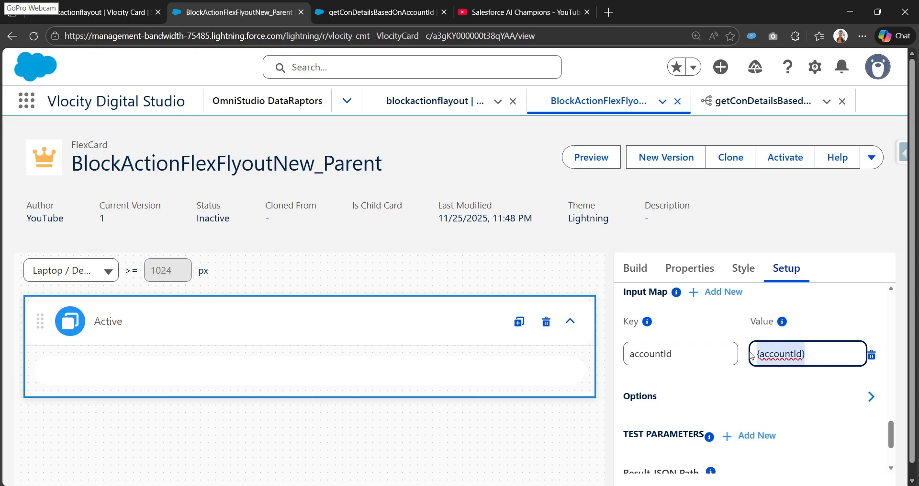
click(810, 355)
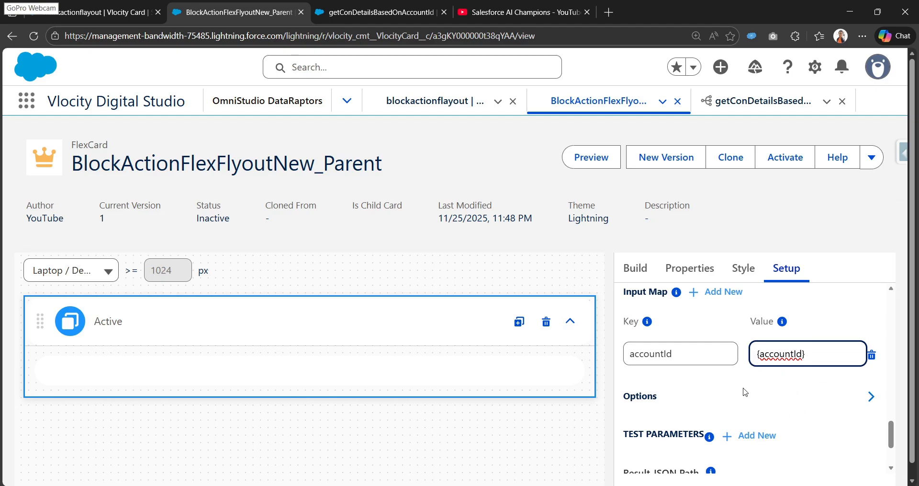
drag(819, 361, 756, 355)
Add a test parameter to the data source with the key accountId and the copied account record ID as its value
scroll(700, 389, down, 1)
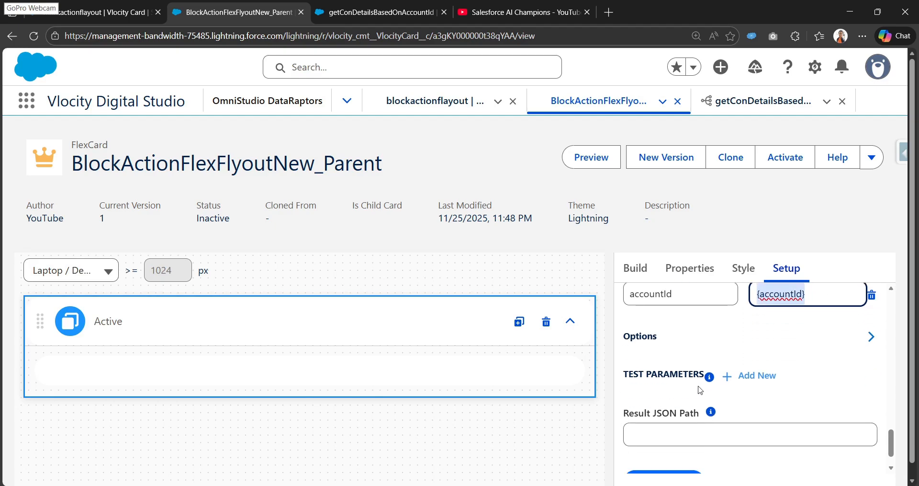
click(761, 377)
scroll(704, 413, down, 1)
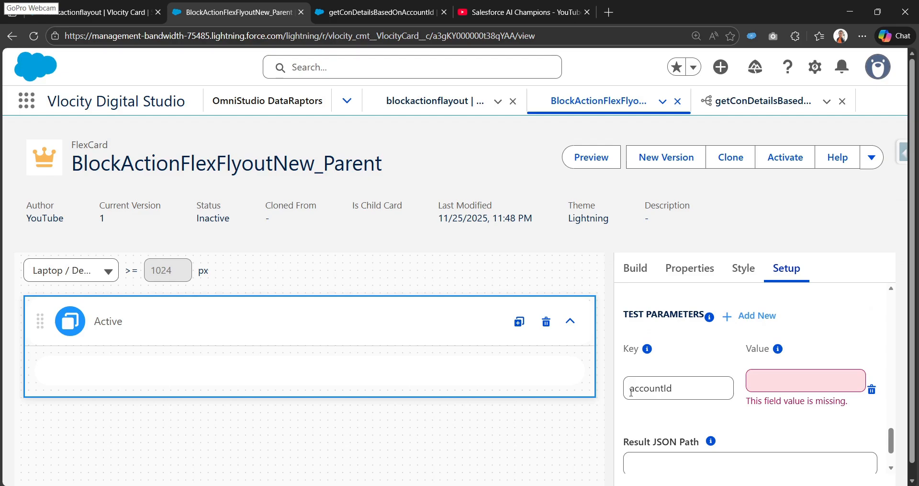
click(815, 382)
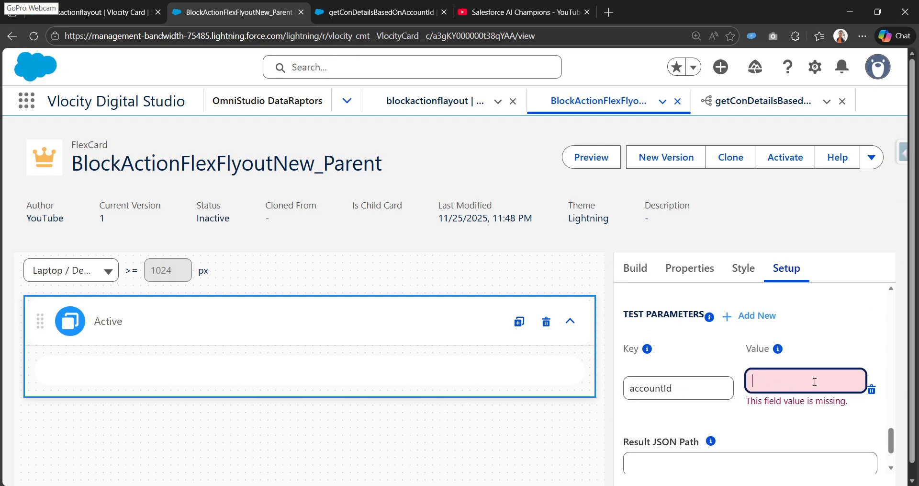
key(super+v)
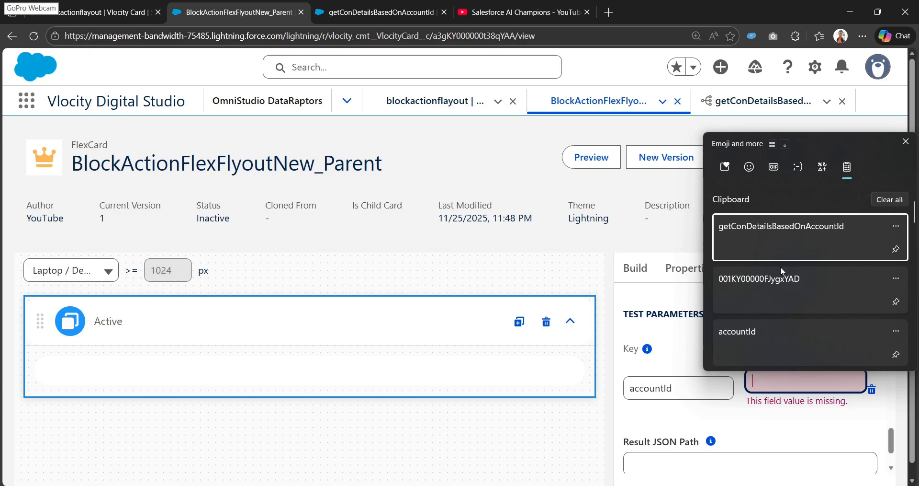
click(785, 288)
click(711, 350)
scroll(722, 390, down, 1)
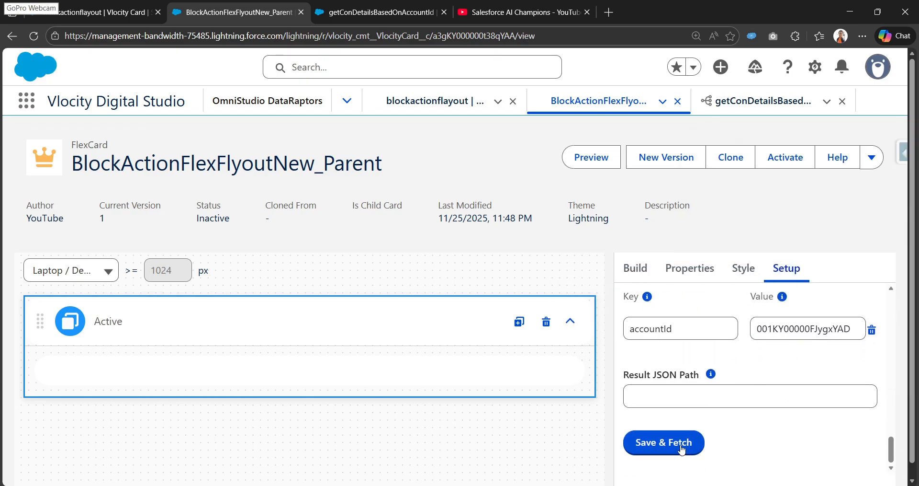
Save and fetch the data source, and review the returned contact records as JSON
click(682, 447)
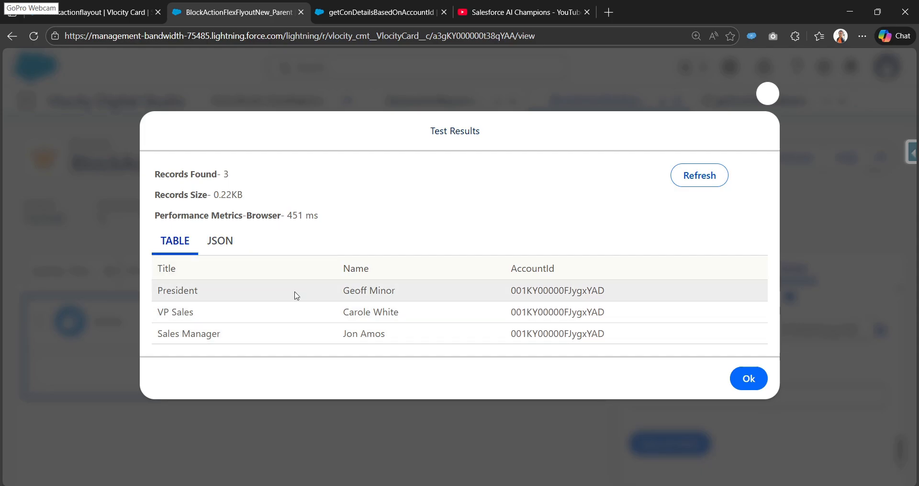
click(220, 242)
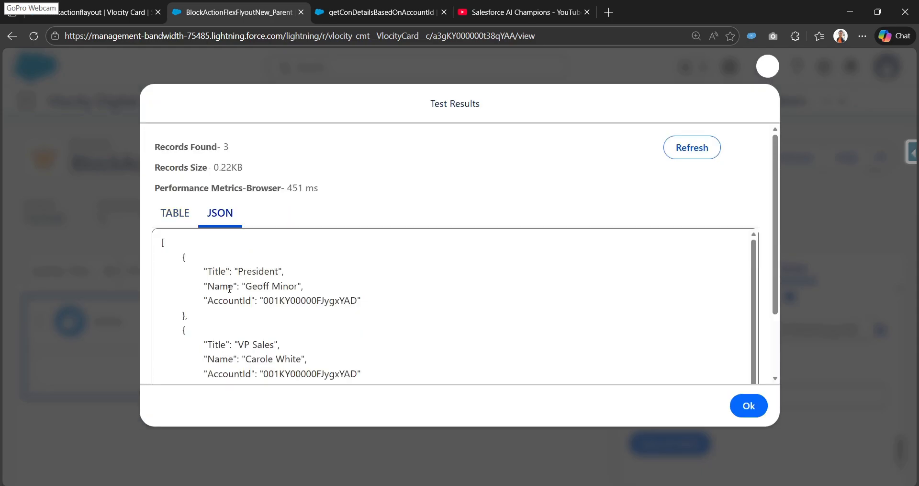
scroll(230, 289, down, 5)
scroll(220, 311, up, 5)
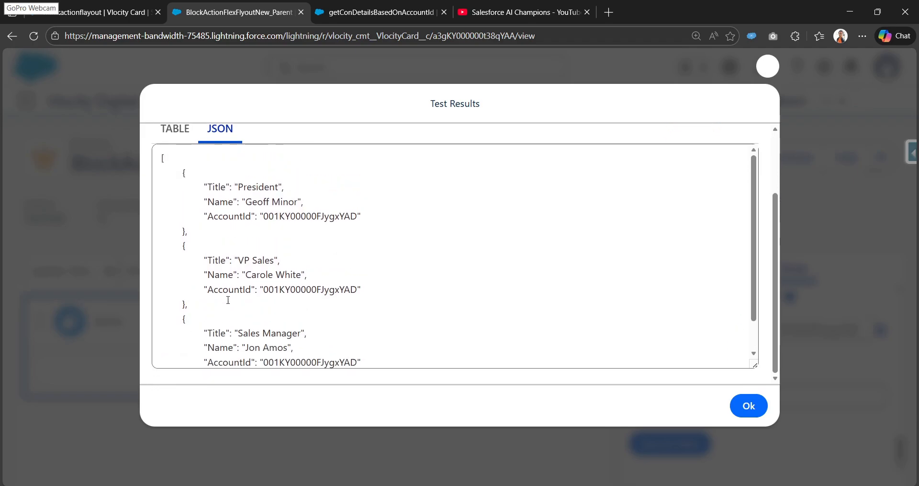
scroll(202, 286, down, 2)
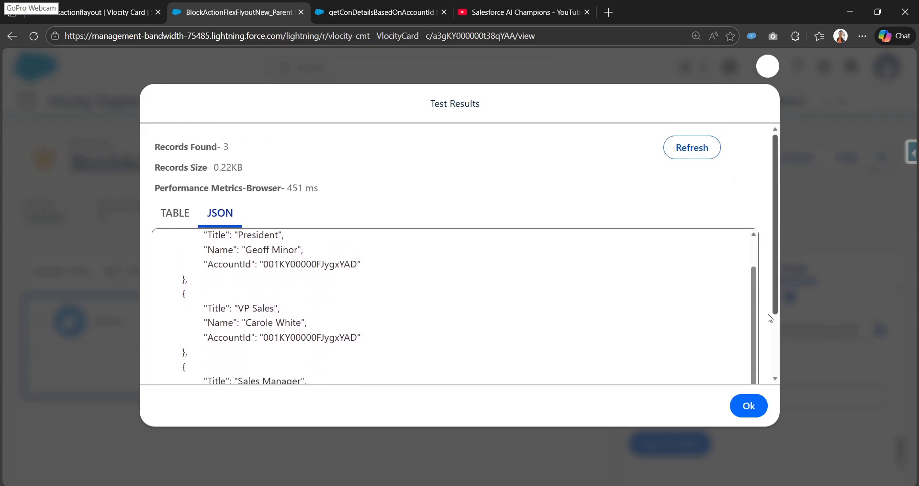
click(752, 403)
Add a Block element to the Active state of the FlexCard
scroll(686, 378, up, 15)
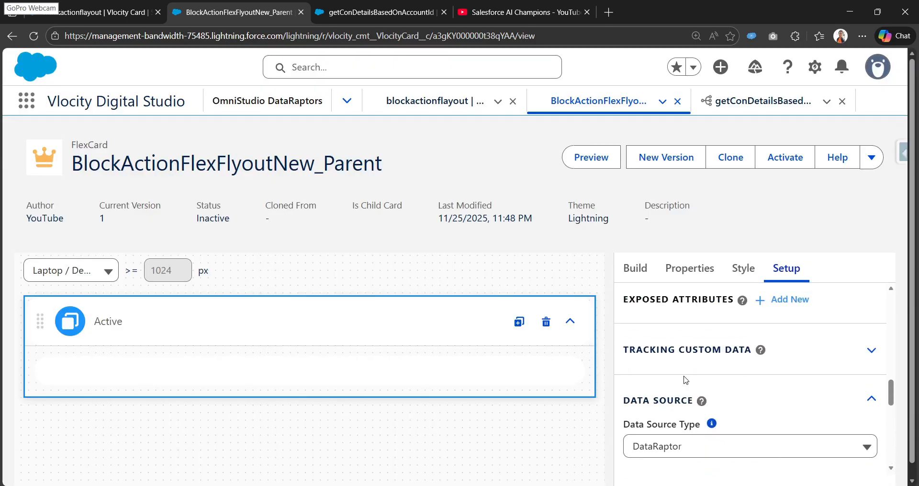
click(637, 269)
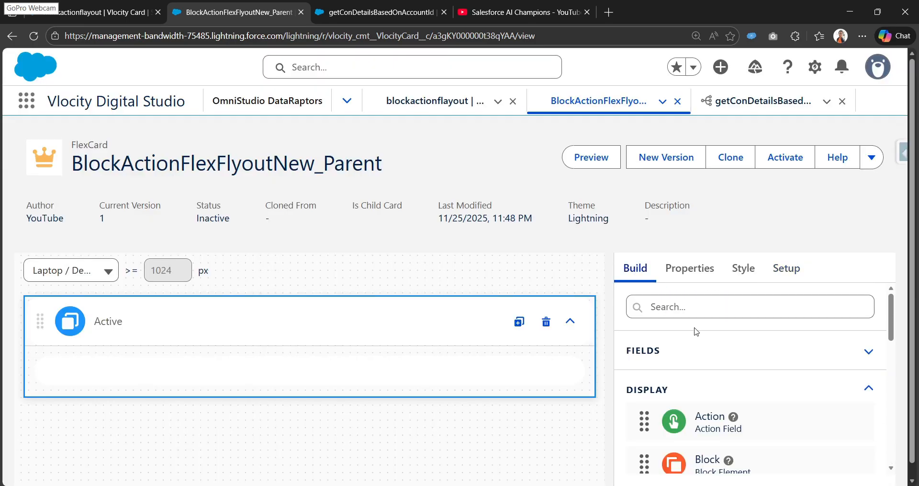
click(699, 307)
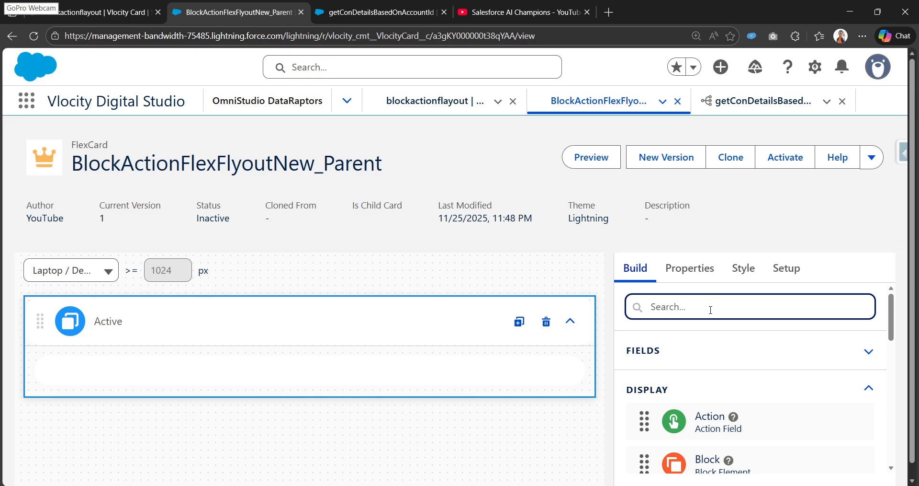
scroll(700, 365, down, 1)
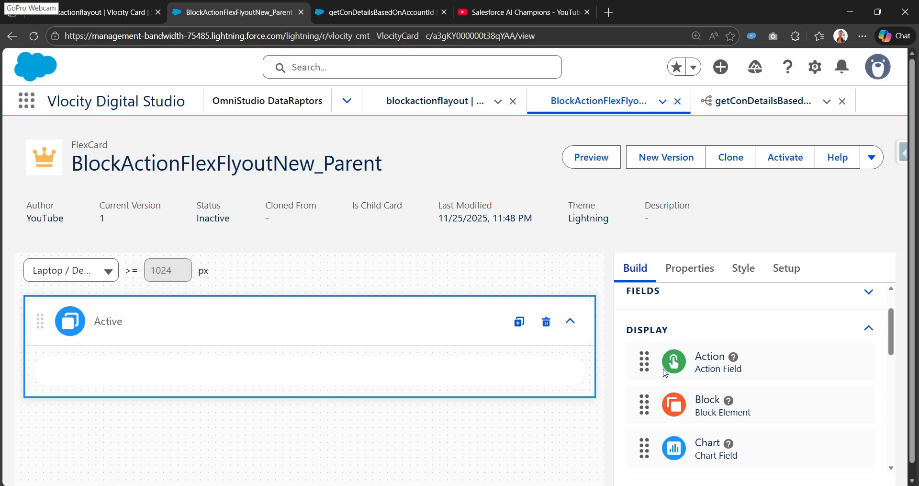
drag(702, 408, 306, 373)
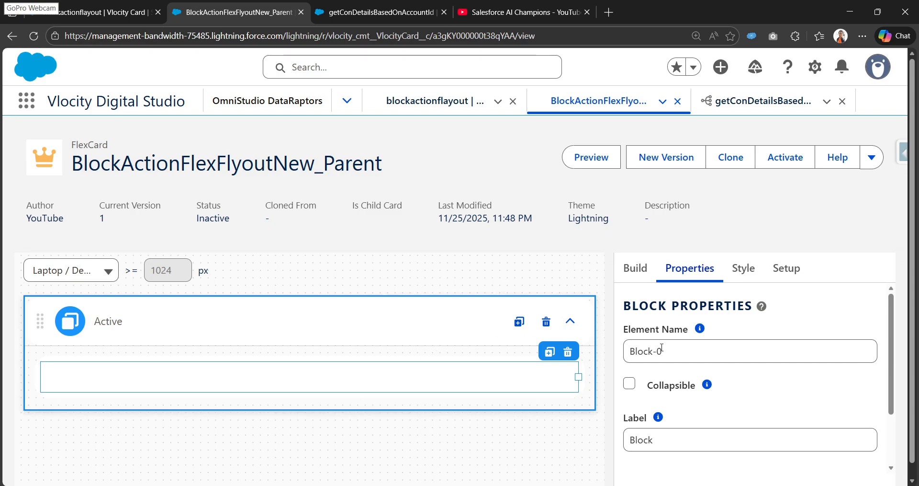
Try the block's Collapsible option and look over its label, action and condition settings
scroll(642, 400, down, 2)
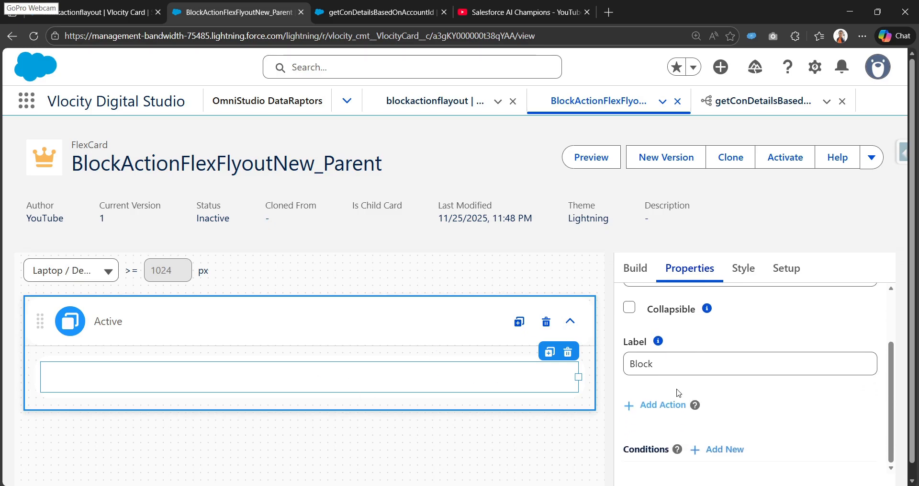
mouse_move(650, 338)
scroll(637, 359, up, 1)
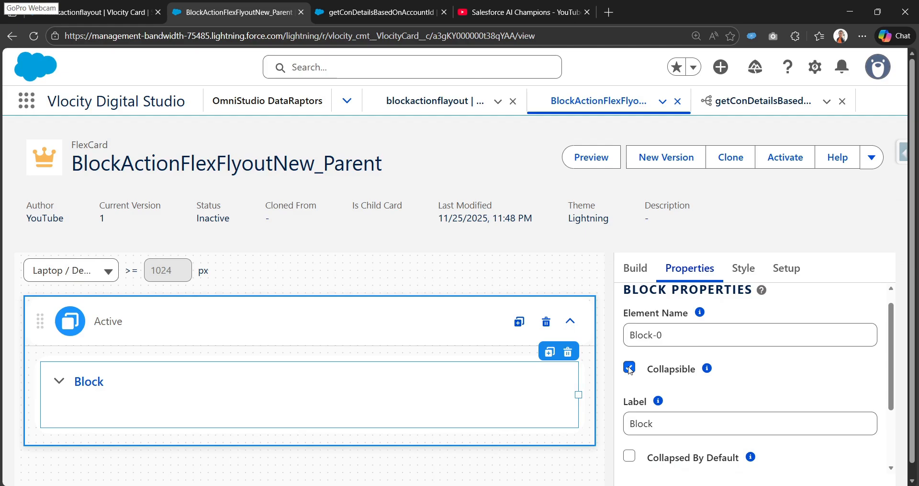
click(630, 367)
scroll(675, 371, down, 1)
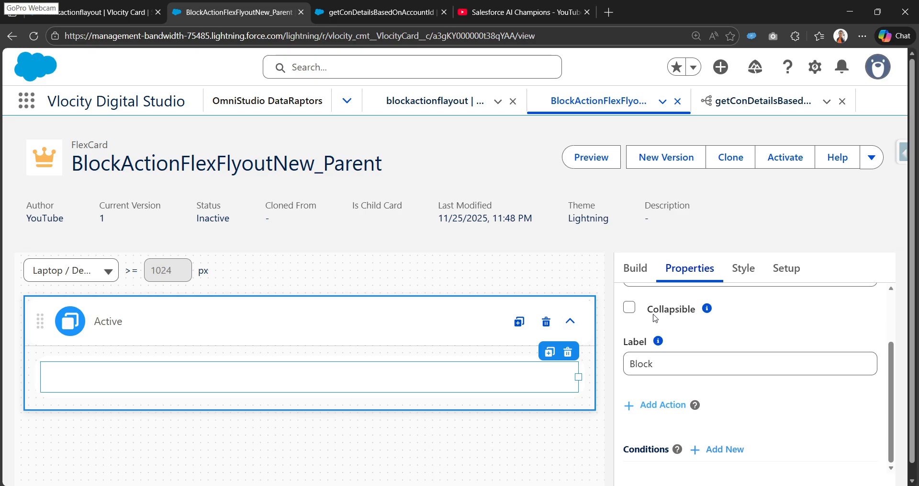
scroll(664, 367, down, 1)
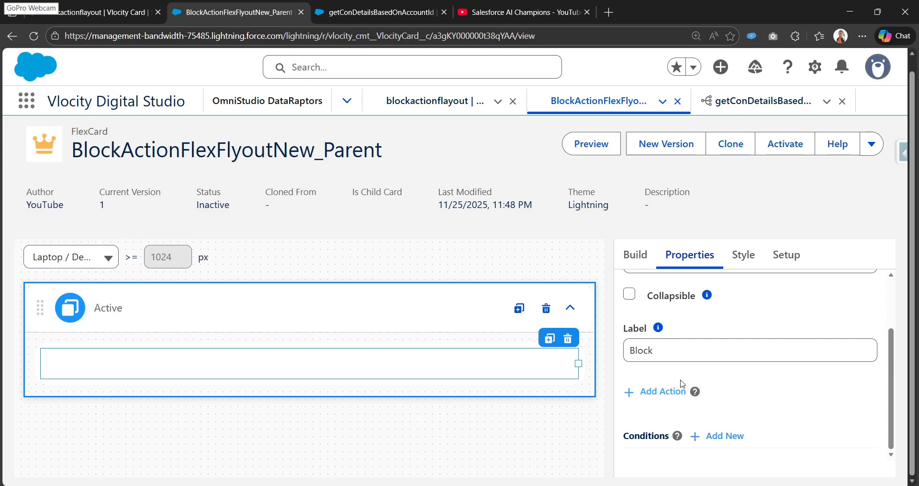
scroll(676, 378, up, 3)
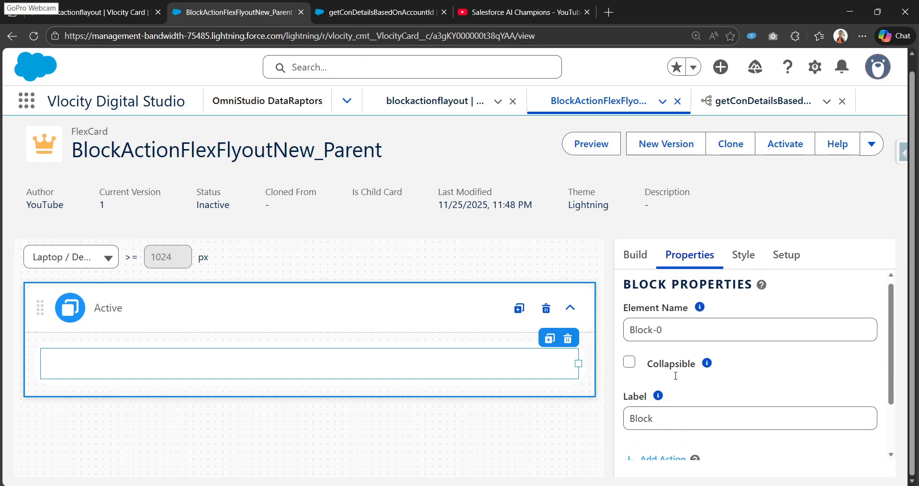
Place the Name field from the data source inside the block
click(630, 257)
scroll(720, 385, down, 5)
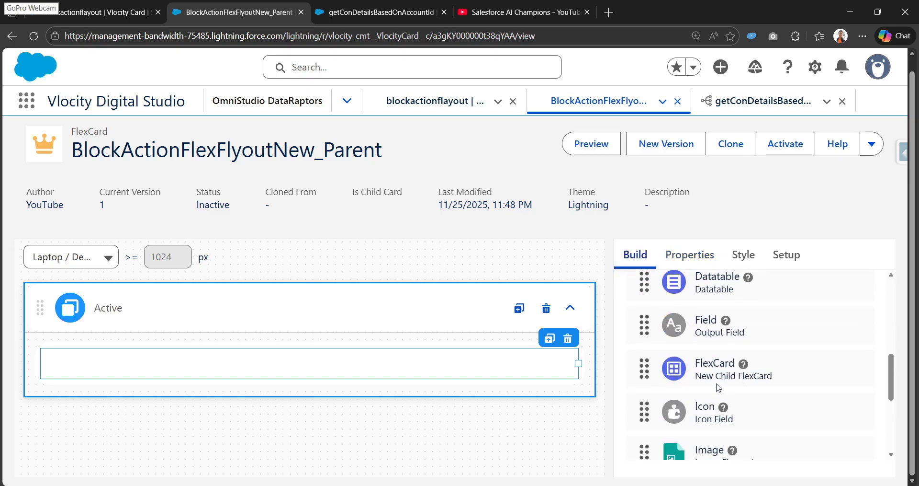
scroll(720, 325, up, 10)
click(724, 339)
scroll(718, 354, down, 1)
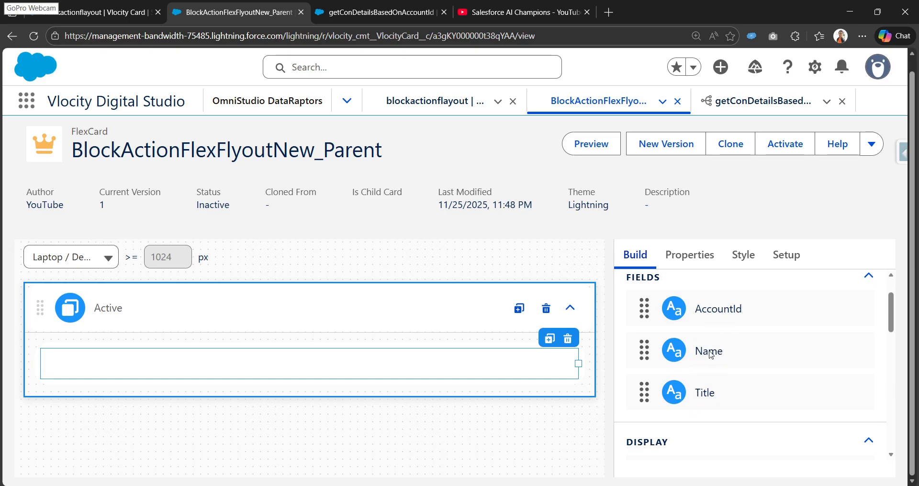
drag(711, 355, 176, 356)
Try narrowing the Name field to less than half the block's width, and stretch it back to full width
drag(572, 371, 275, 360)
click(263, 375)
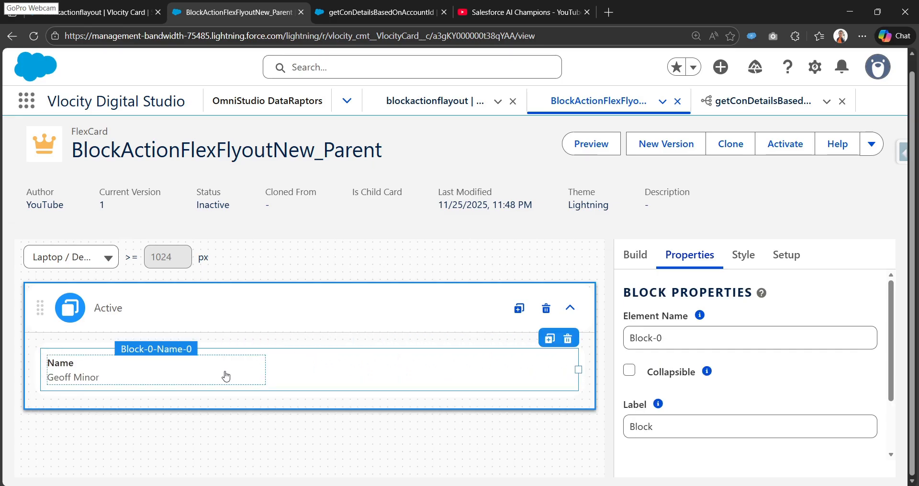
click(265, 368)
drag(265, 369, 571, 370)
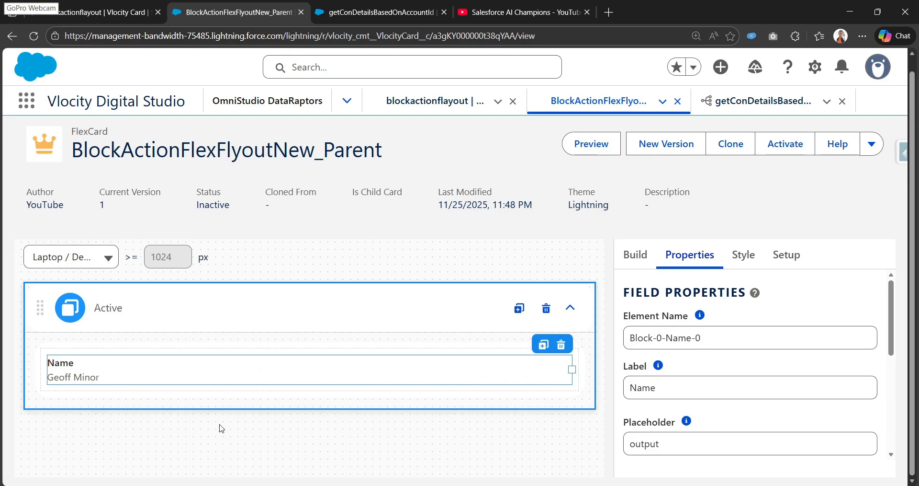
Add an action to the block and set its action label to Contact Details
click(359, 350)
scroll(663, 396, down, 2)
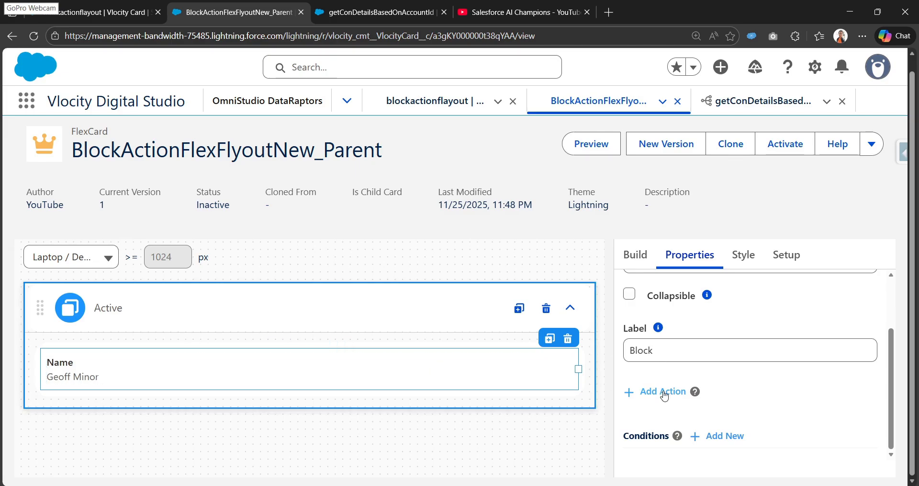
click(664, 394)
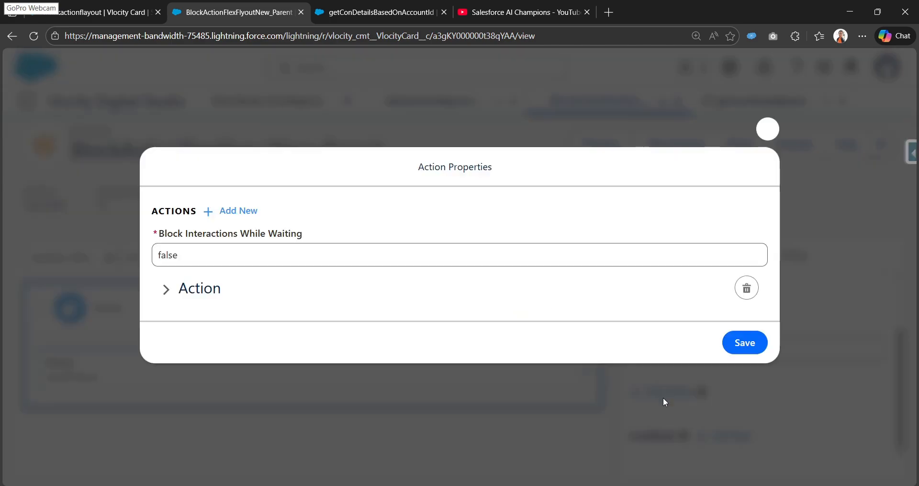
click(165, 288)
double_click(263, 279)
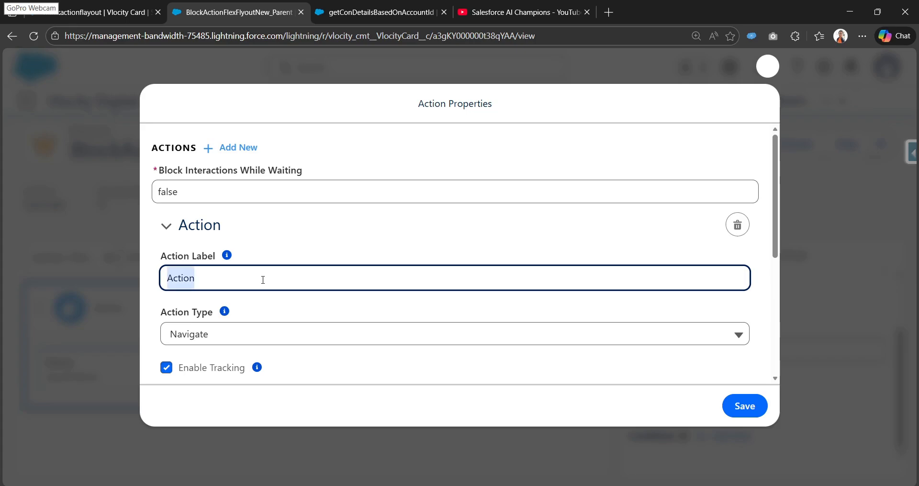
text(Contact Details)
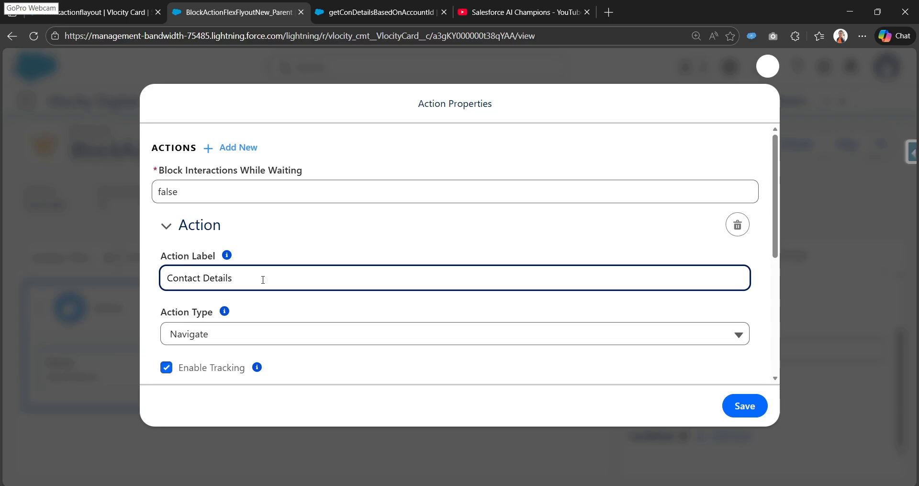
Set the Contact Details action's type to Flyout
scroll(263, 307, down, 2)
click(277, 279)
scroll(275, 321, down, 4)
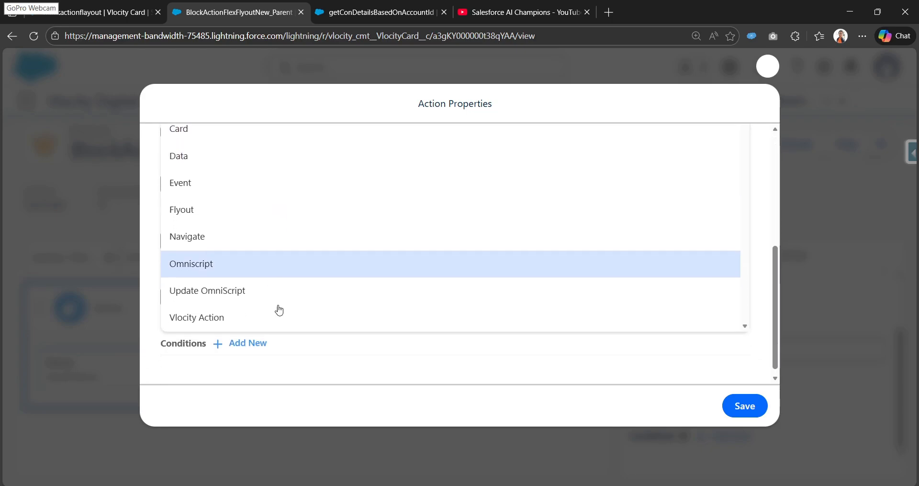
click(303, 211)
scroll(278, 311, down, 2)
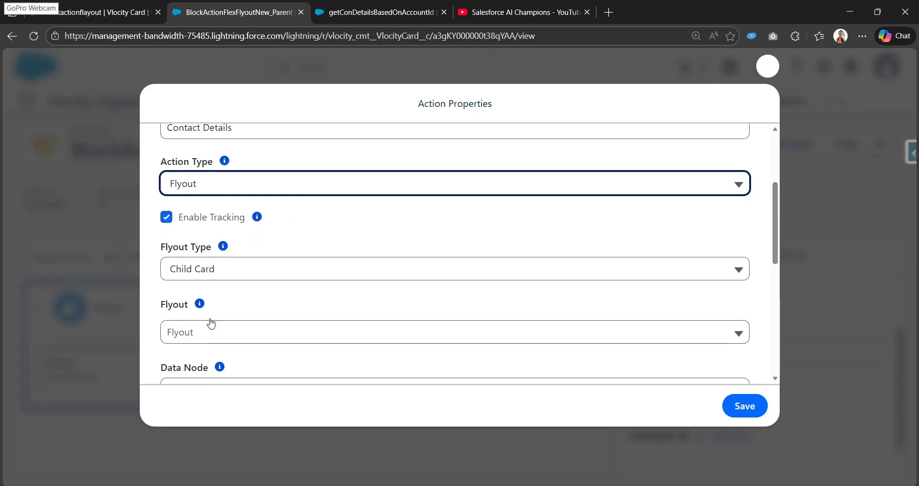
Examine the flyout action's Flyout Type choices, the Flyout selection and the remaining settings down to Channel Name
scroll(212, 324, down, 1)
drag(167, 202, 209, 201)
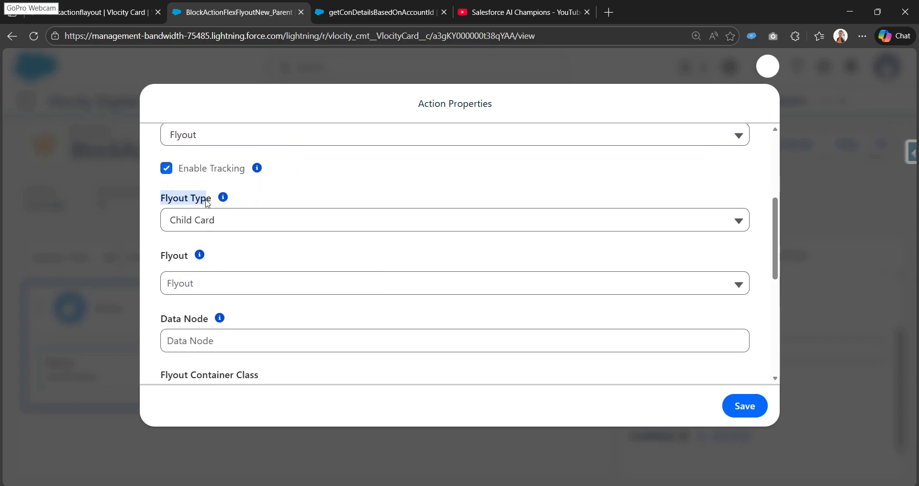
click(213, 221)
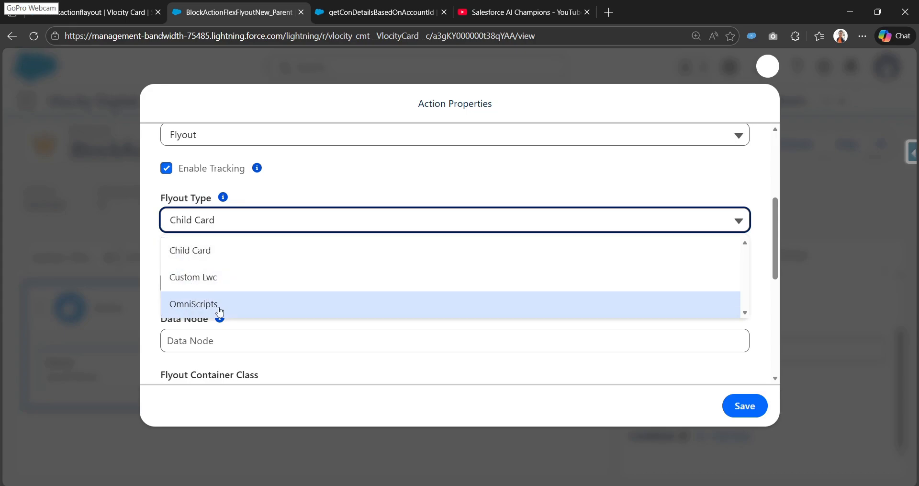
click(149, 261)
click(224, 225)
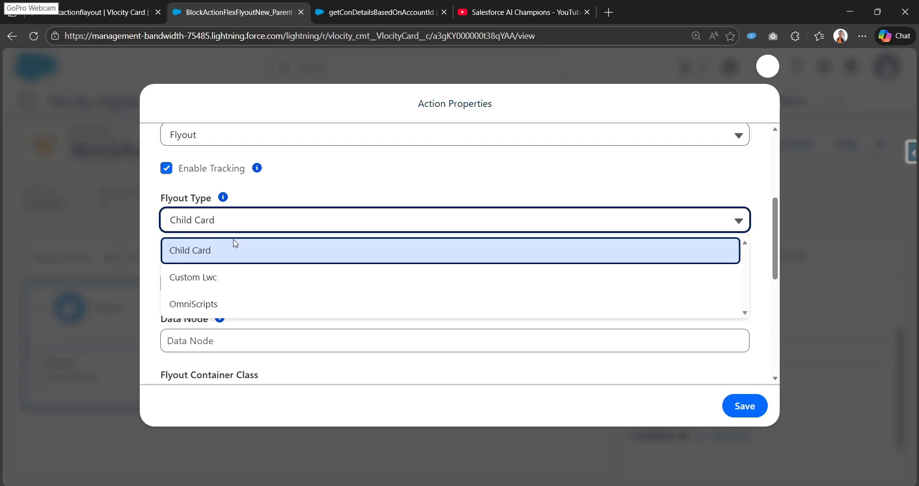
click(154, 228)
drag(164, 201, 215, 201)
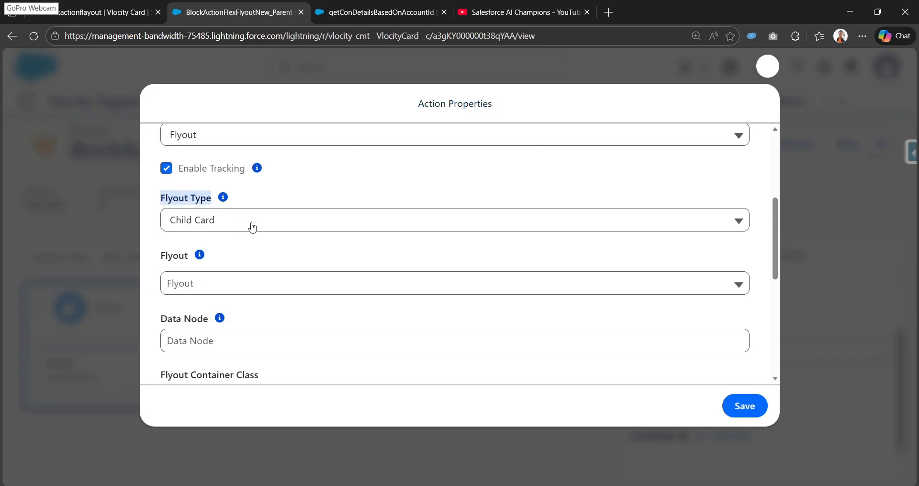
click(184, 293)
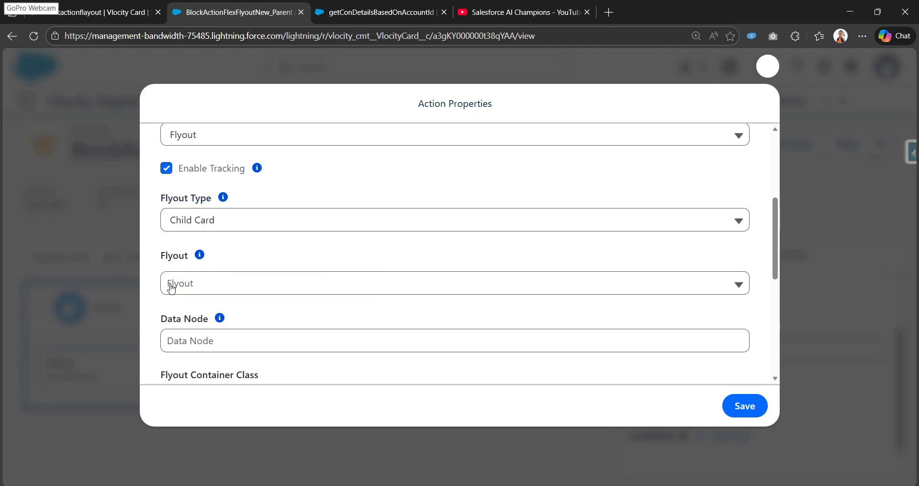
click(276, 258)
scroll(601, 359, down, 3)
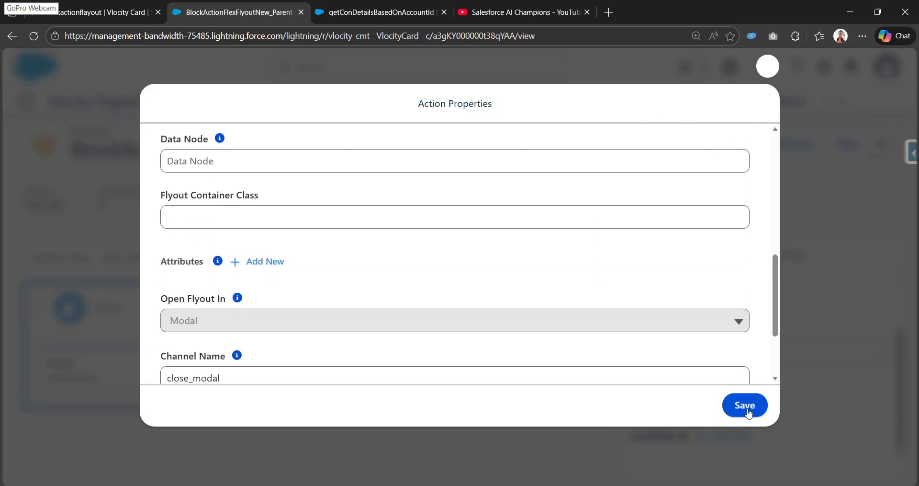
Save the flyout action's properties and open the OmniStudio FlexCards list in a new browser tab
click(745, 405)
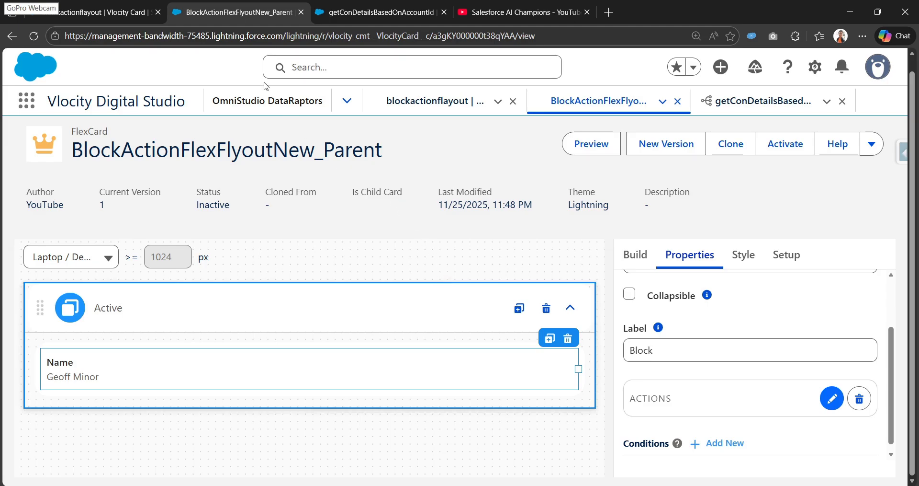
click(349, 101)
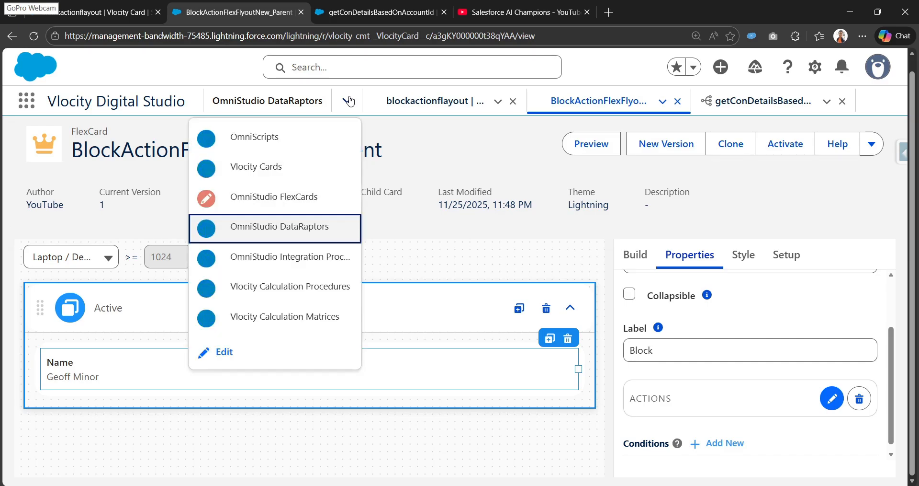
right_click(261, 196)
click(293, 211)
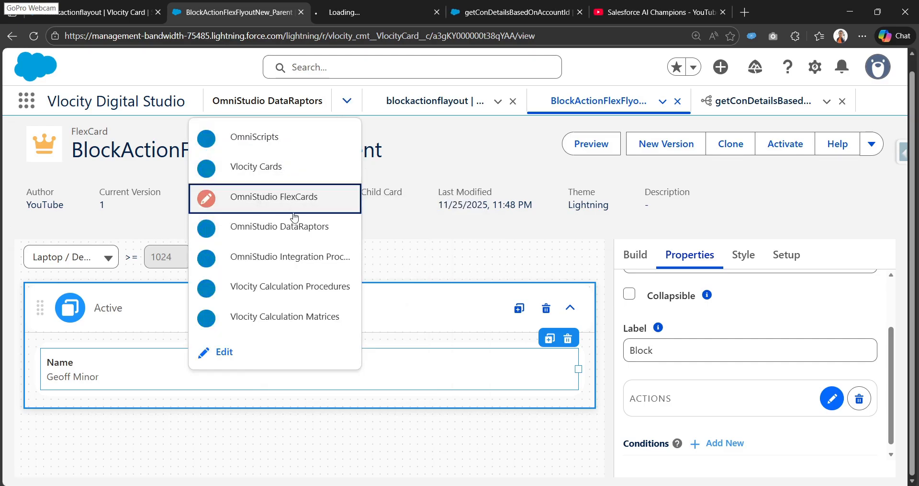
click(372, 10)
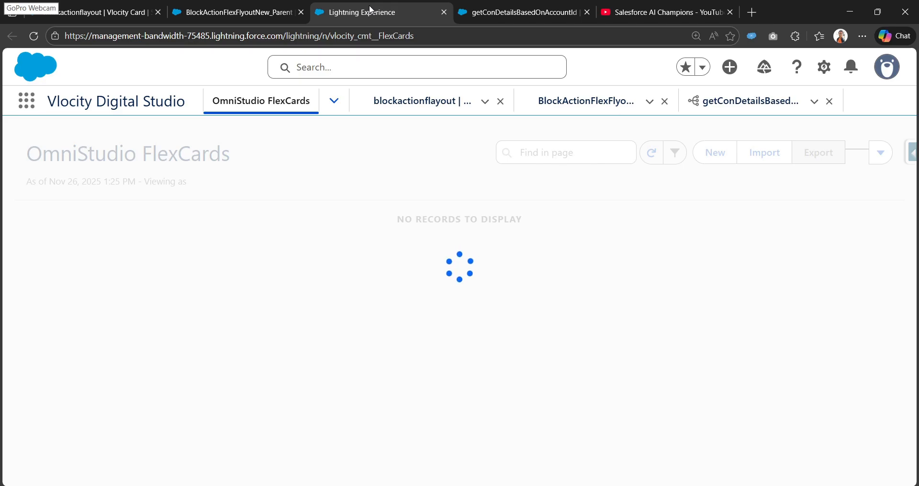
Copy the parent FlexCard's name, BlockActionFlexFlyoutNew_Parent, and return to the FlexCards list
click(250, 7)
double_click(117, 154)
key(ctrl+c)
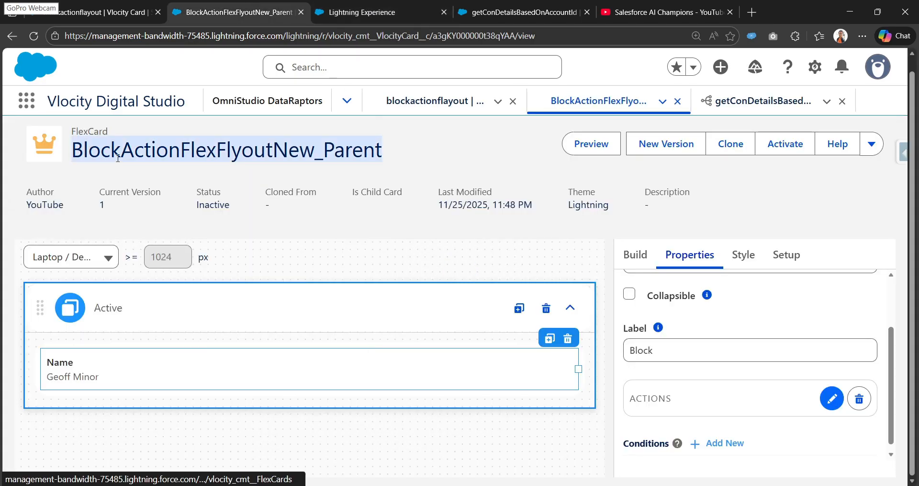
click(338, 4)
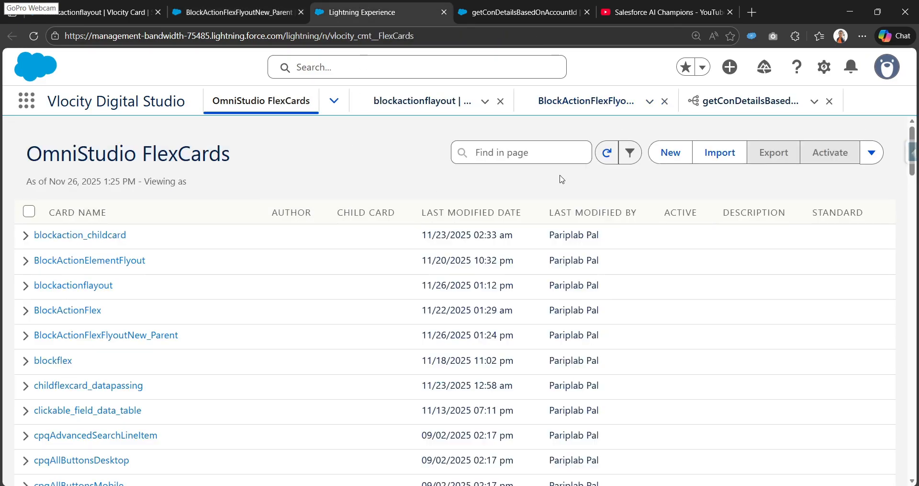
Start a new FlexCard and set its name and title to BlockActionFlexFlyoutNew_child, adapting the copied parent name
click(678, 159)
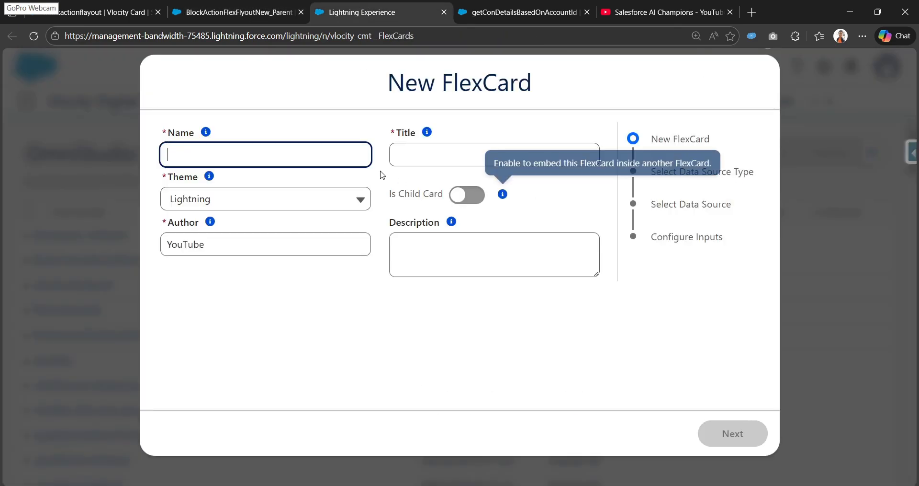
key(ctrl+v)
double_click(297, 156)
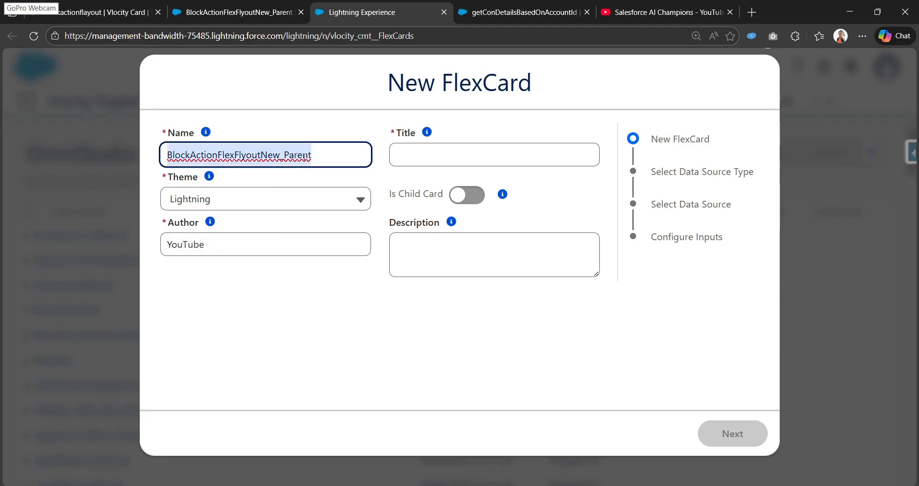
click(325, 157)
key(BackSpace)
key(BackSpace)
key(BackSpace)
key(BackSpace)
key(BackSpace)
key(BackSpace)
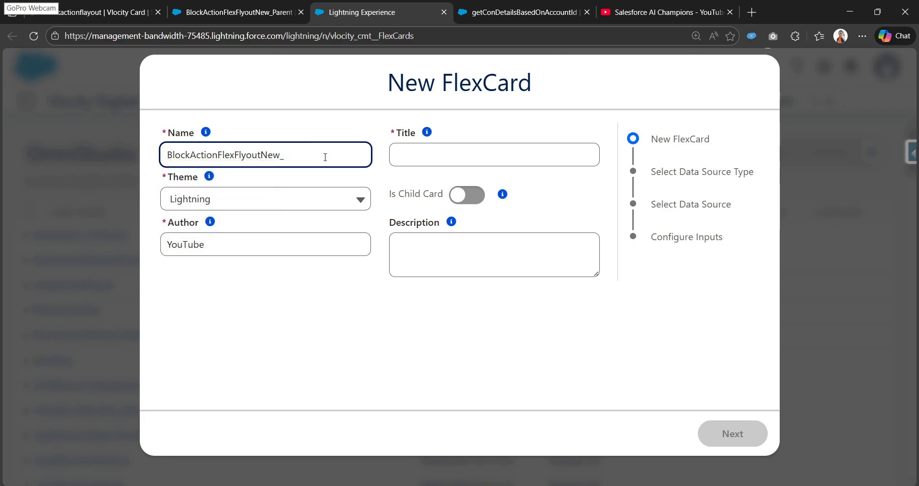
text(child)
click(427, 132)
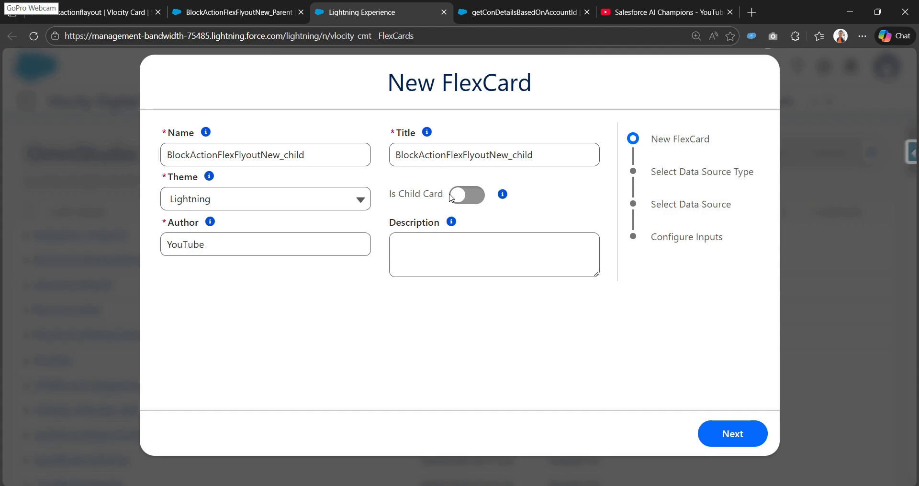
Make the new FlexCard a child card and save it with None as its data source type
click(389, 193)
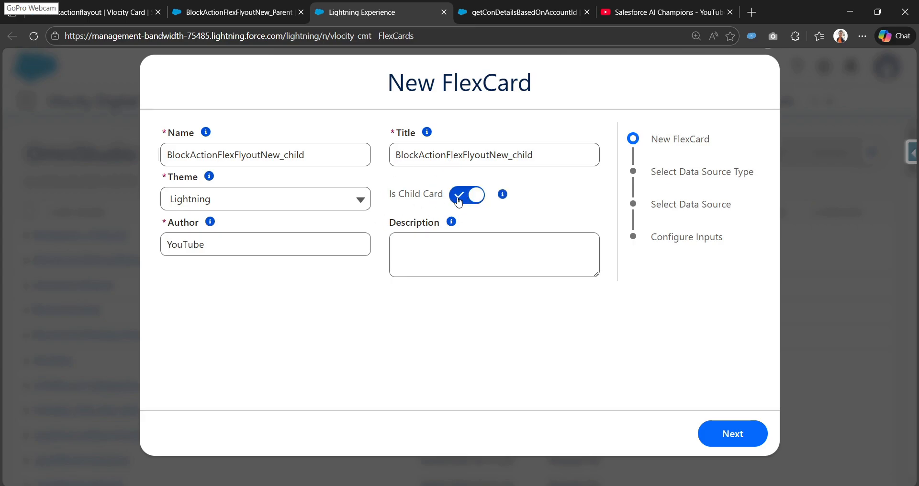
click(757, 439)
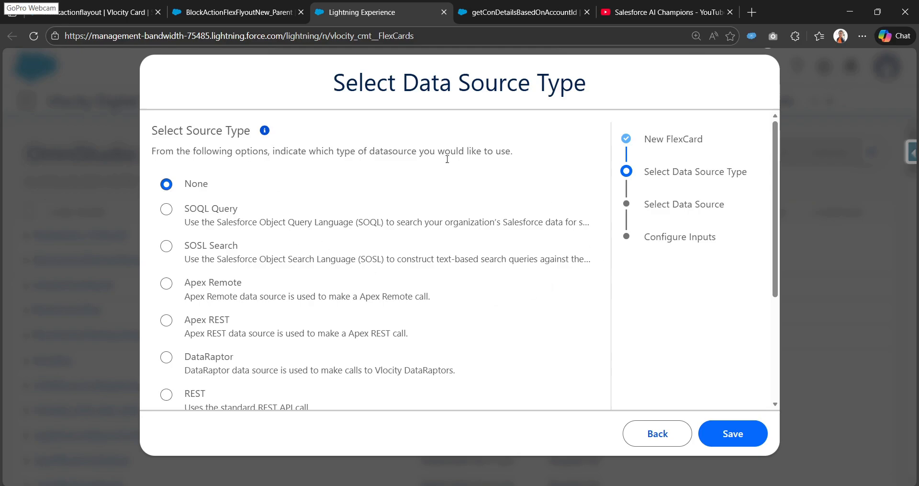
click(739, 428)
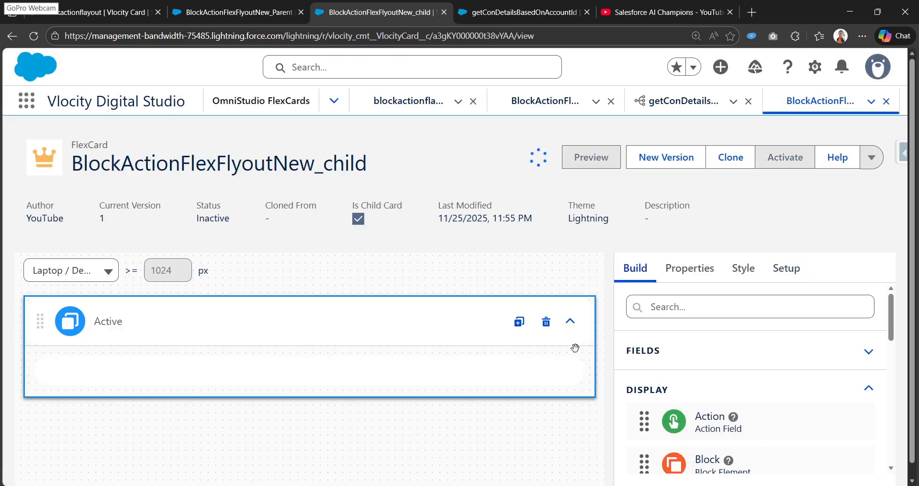
Filter the build elements by "te" and add a display Text element to the child card's Active state
click(698, 312)
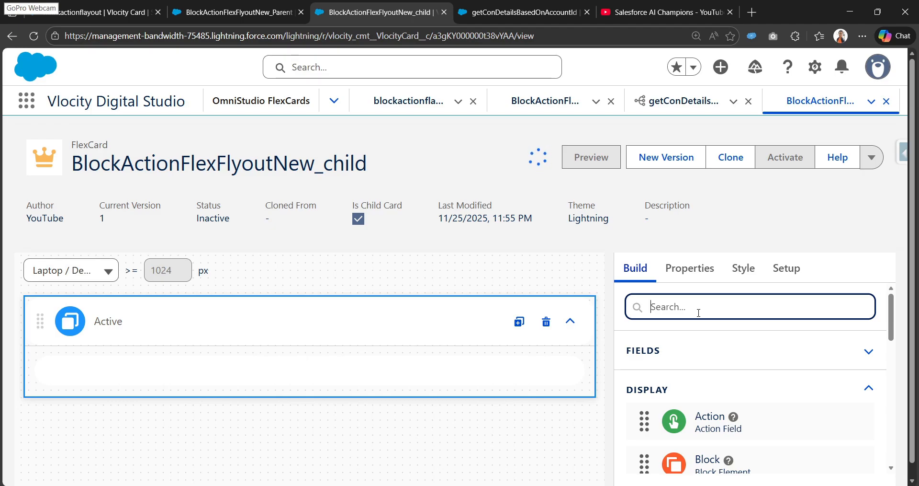
scroll(657, 423, down, 8)
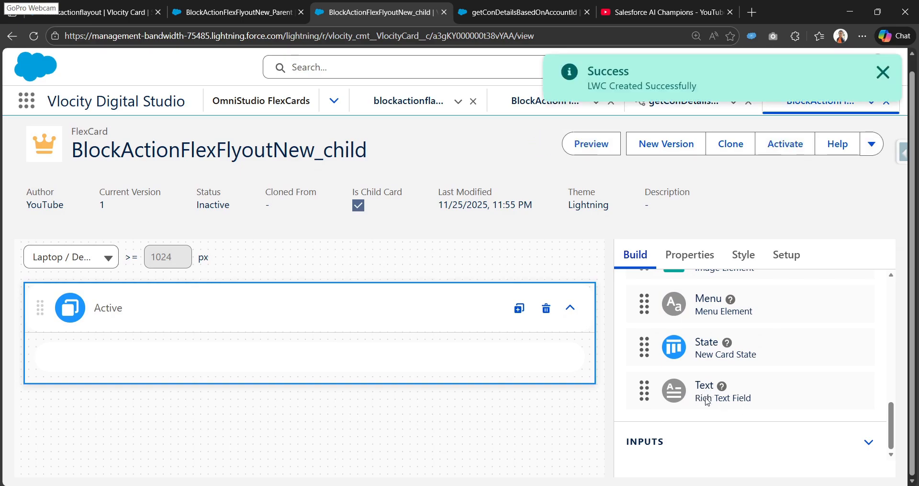
scroll(707, 402, up, 8)
click(700, 300)
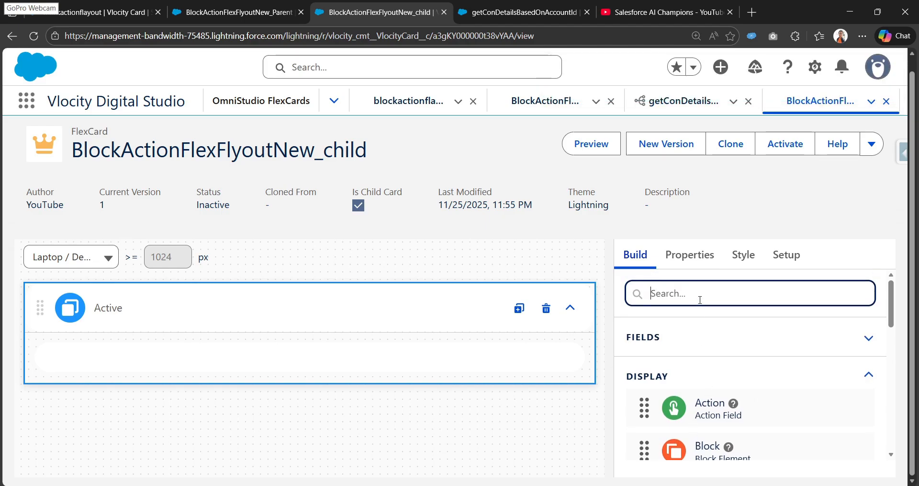
text(tNew_child)
click(762, 157)
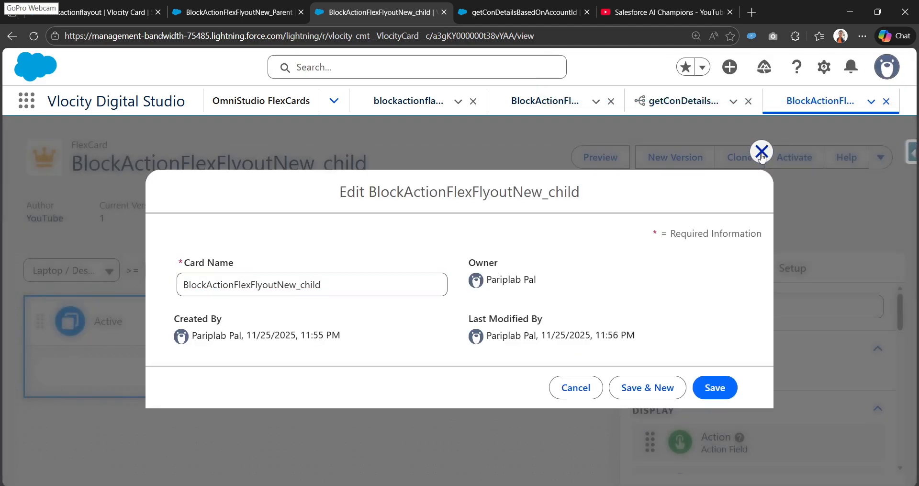
scroll(689, 321, down, 4)
scroll(689, 321, up, 4)
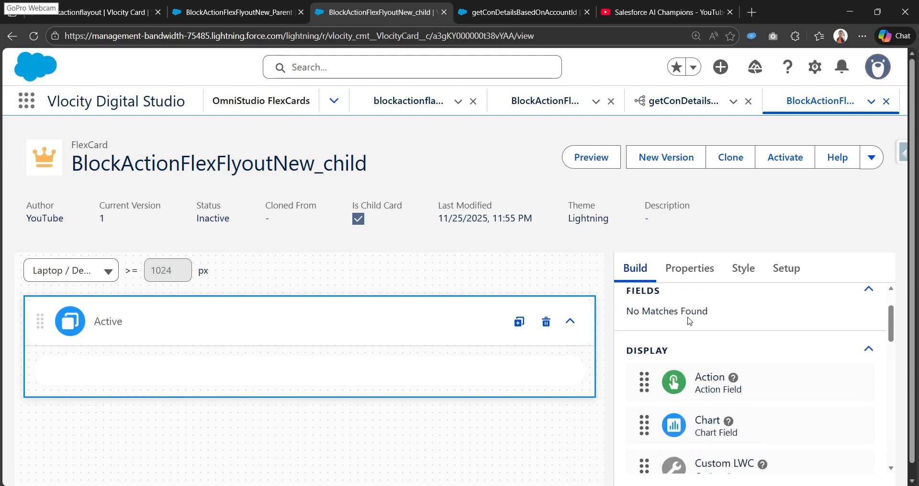
scroll(690, 321, up, 1)
click(698, 305)
text(e)
scroll(690, 359, down, 5)
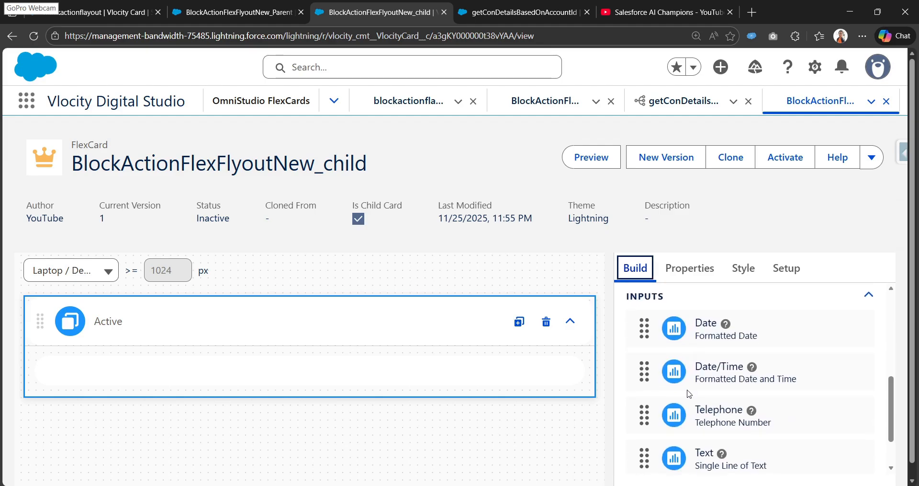
scroll(690, 393, down, 3)
scroll(723, 390, up, 6)
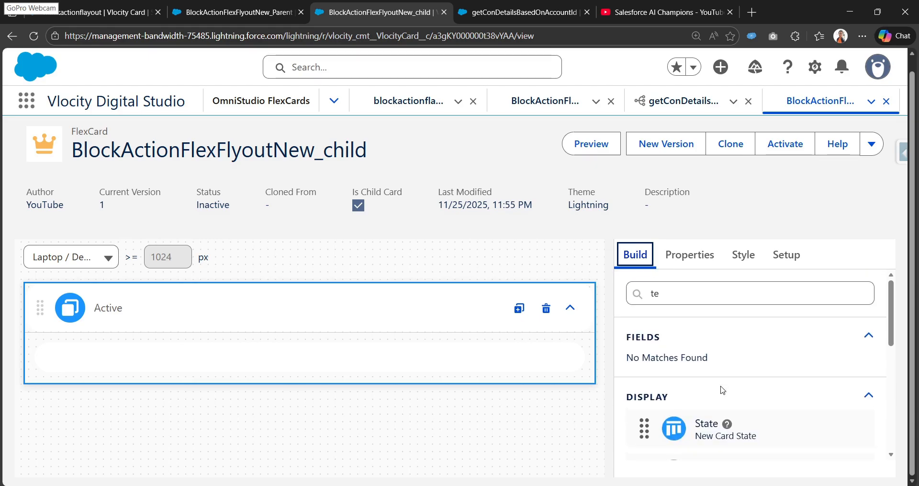
scroll(723, 390, down, 2)
drag(701, 357, 316, 352)
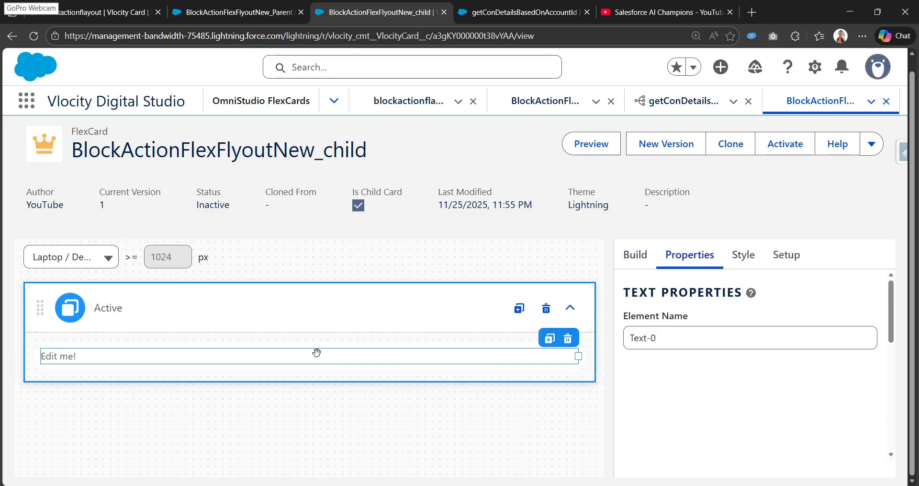
Replace the Text element's placeholder content with Contact Details
click(695, 440)
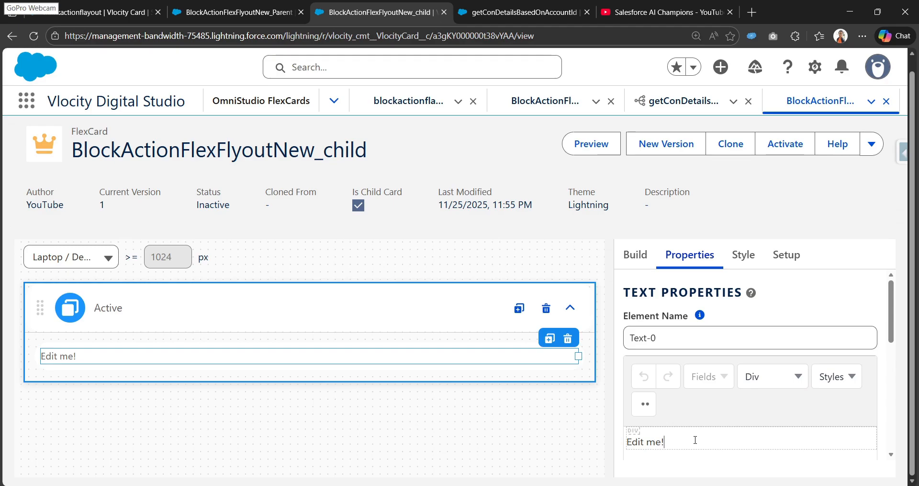
key(ctrl+a)
key(BackSpace)
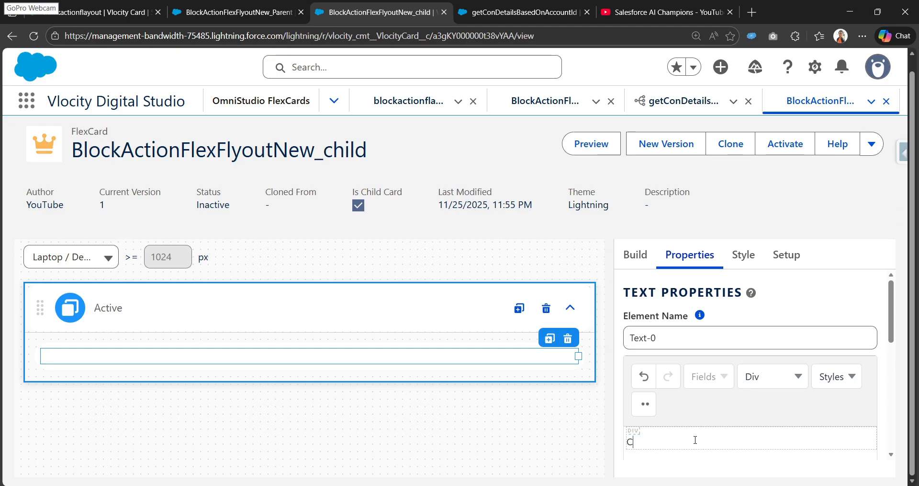
text(Contact Details)
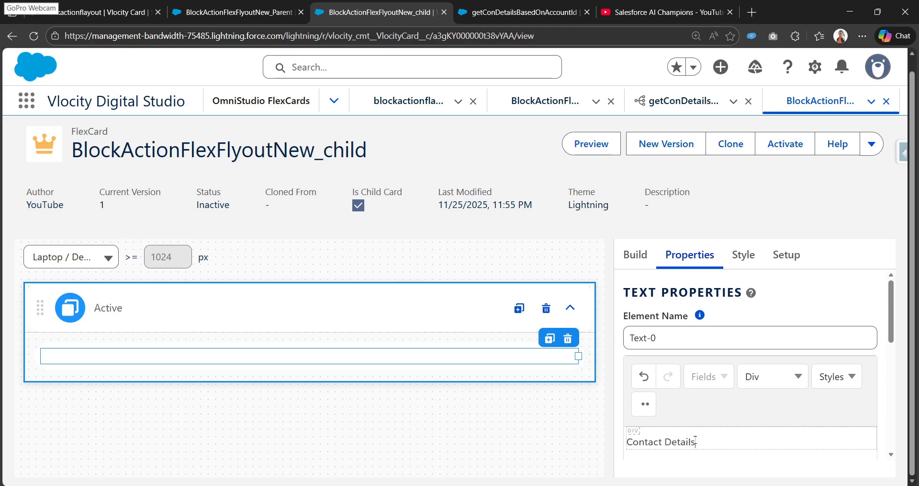
Try the Heading 2 and Paragraph formats on the Contact Details text
drag(629, 441, 695, 441)
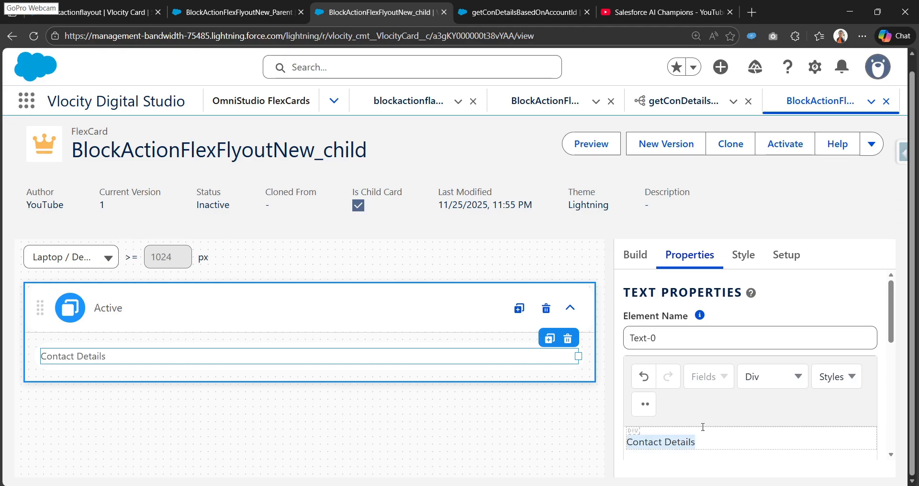
click(797, 379)
mouse_move(789, 411)
click(839, 424)
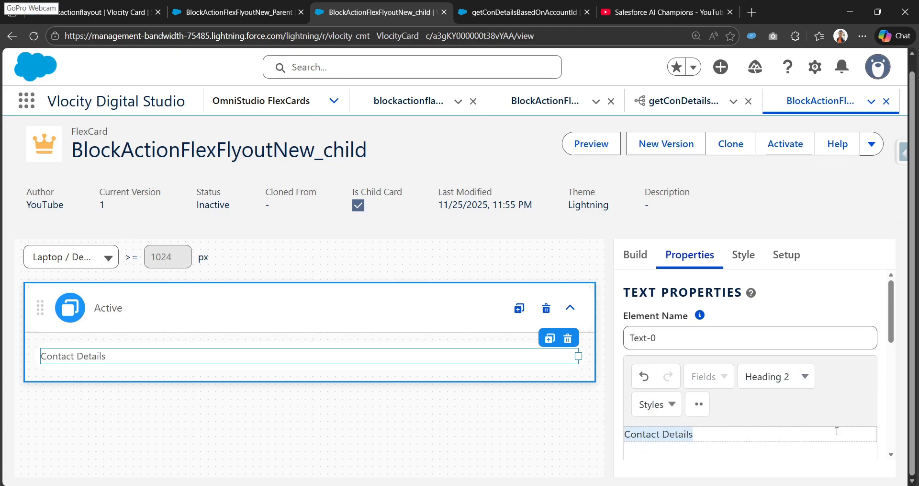
click(774, 379)
scroll(790, 431, down, 2)
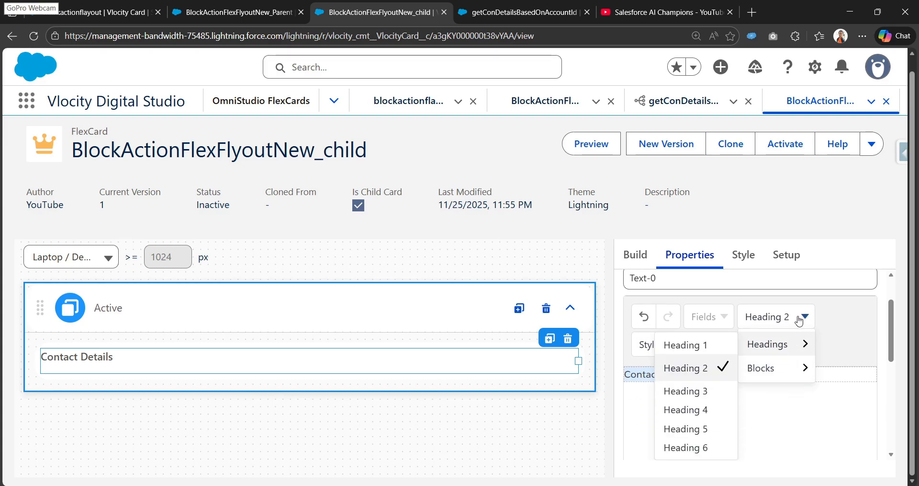
mouse_move(785, 366)
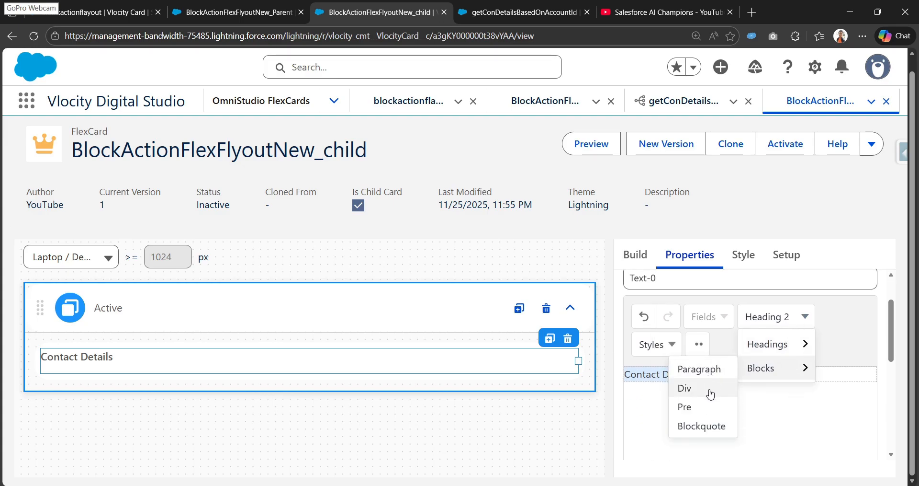
click(716, 370)
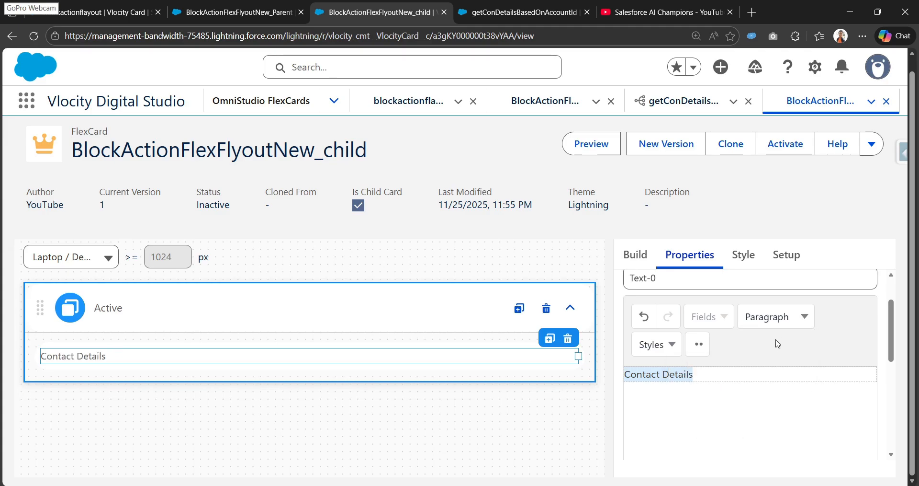
Format the Contact Details text as a Pre block
click(797, 317)
mouse_move(778, 369)
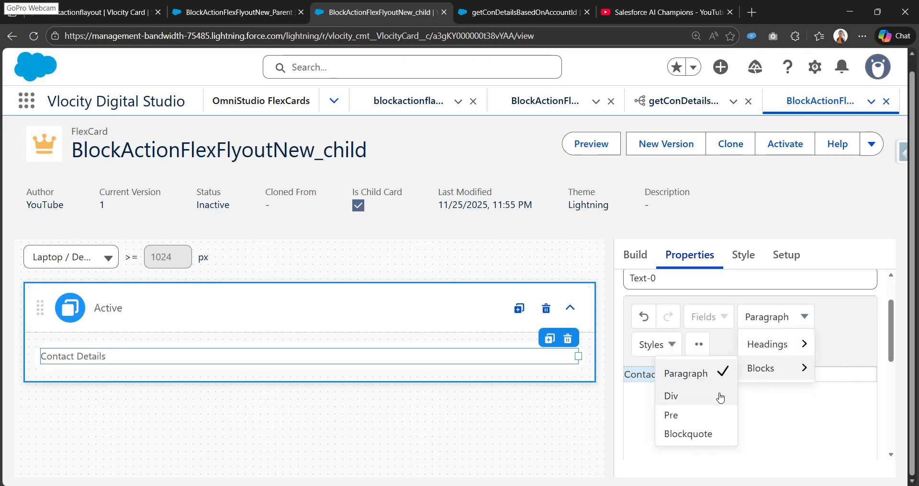
click(703, 419)
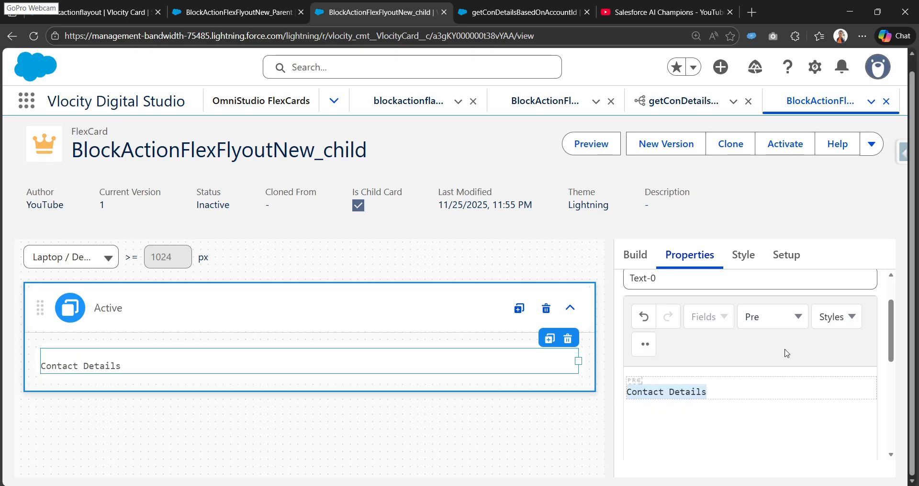
Add a new line containing {} below Contact Details in the Text element
click(739, 395)
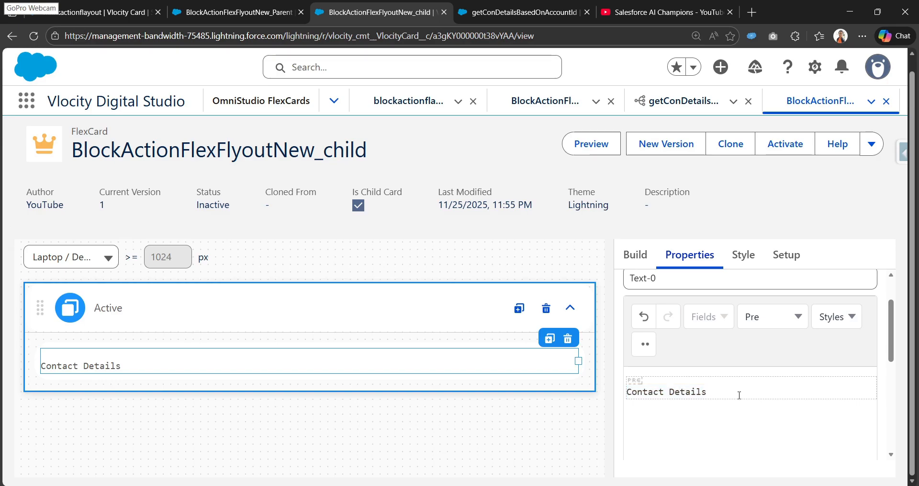
text(:)
key(BackSpace)
key(Return)
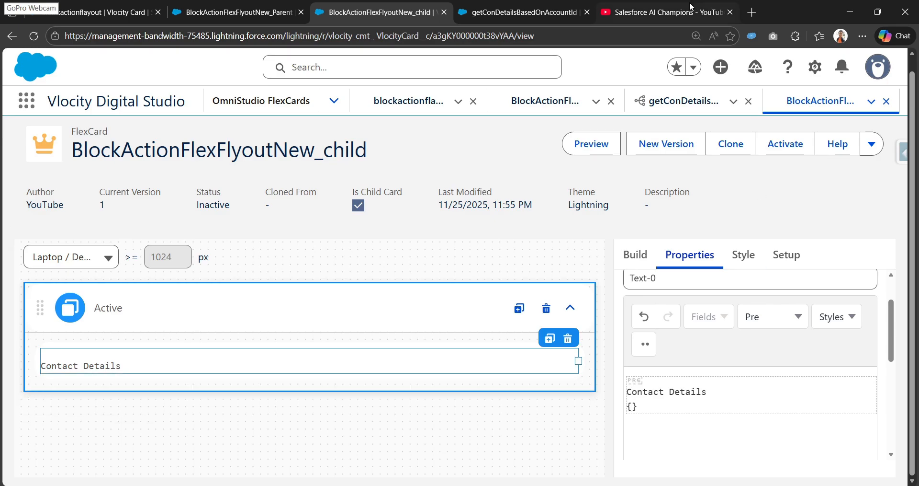
Look up the Title key in the DataRaptor response and make the Text element's new line read Name: {Title}
key(ctrl+Tab)
double_click(310, 334)
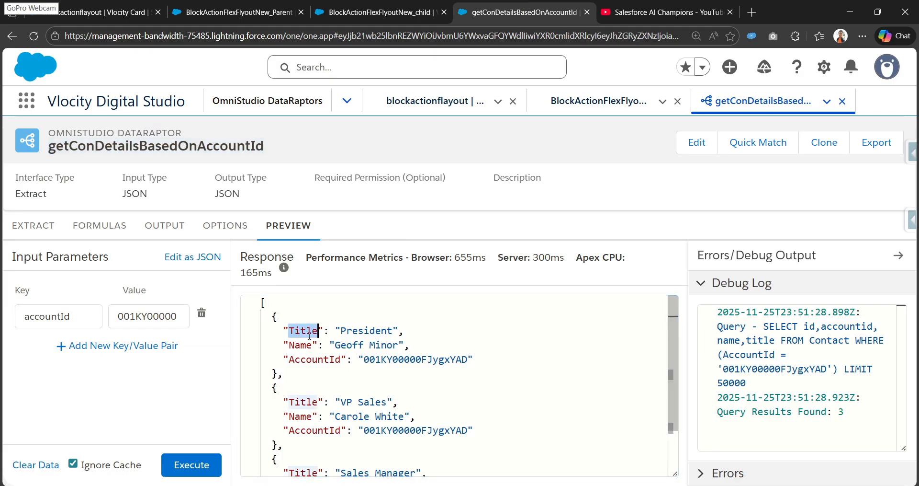
key(ctrl+shift+Tab)
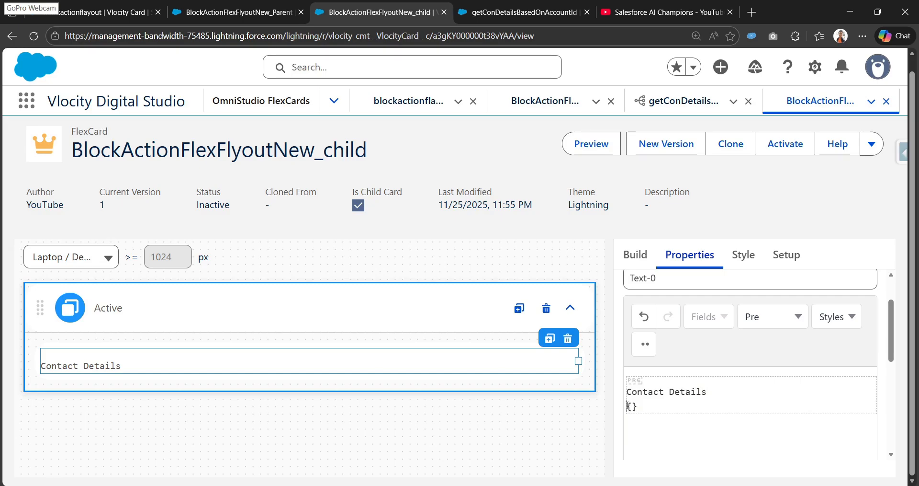
text(Name:)
key(Right)
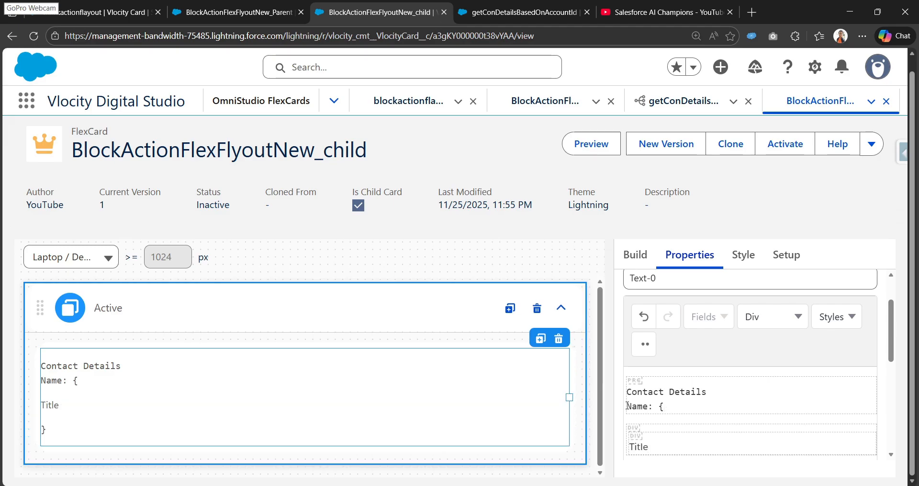
key(ctrl+z)
text(Title)
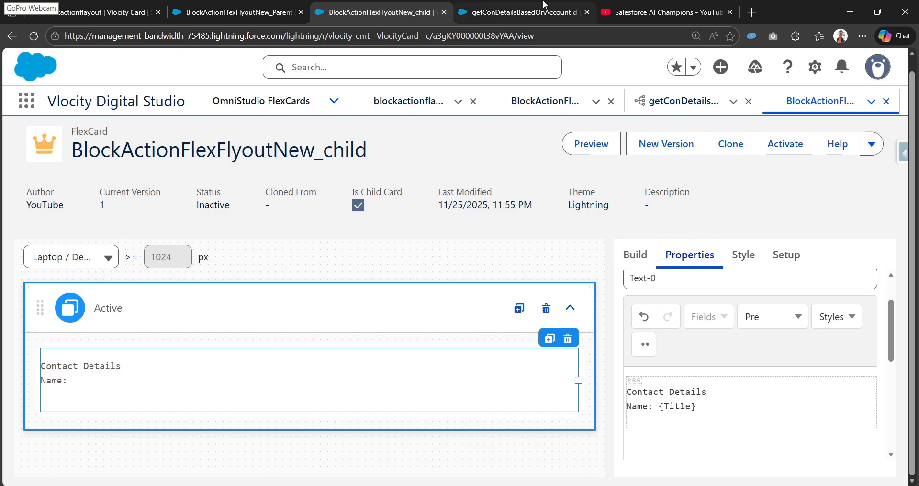
Look up the Name key in the DataRaptor response and change the Name line's merge field to {Name}
click(522, 12)
double_click(300, 344)
click(378, 12)
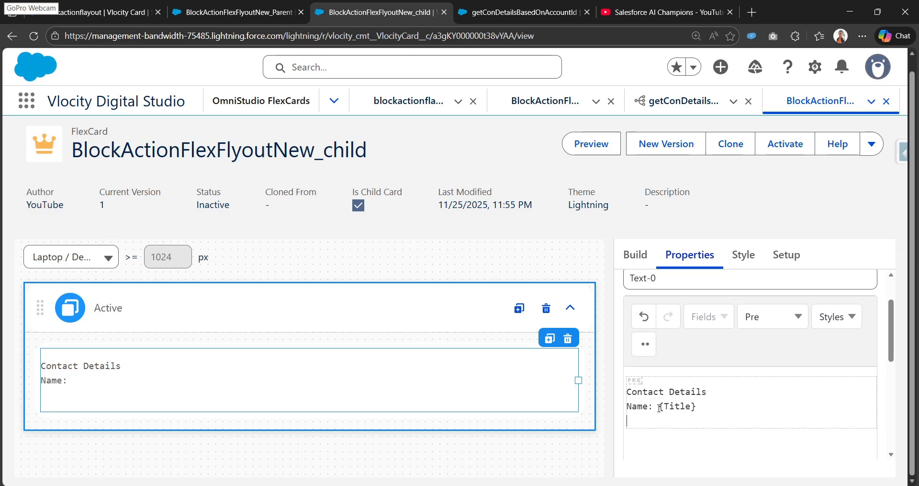
drag(665, 409, 685, 413)
click(692, 406)
key(BackSpace)
key(BackSpace)
key(BackSpace)
key(BackSpace)
text(Name} T)
Add a line reading Title: {Title} below the Name line in the Text element
text(i)
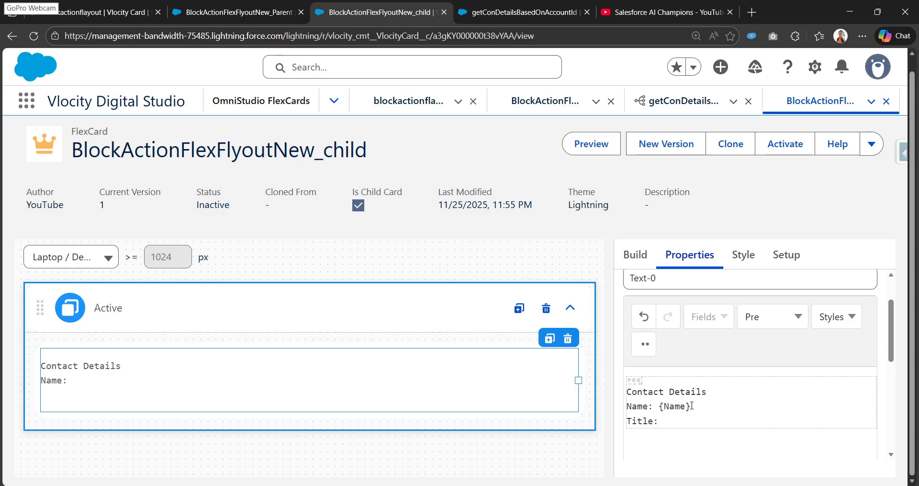
key(Left)
key(BackSpace)
text(Title)
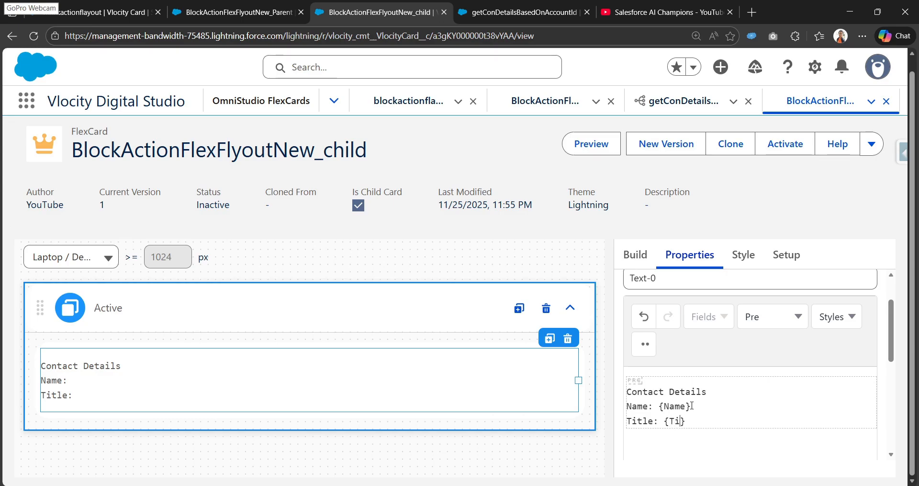
Add a line reading Account Id: {AccountId} and check the key against the getConDetailsBasedOnAccountId response
key(Return)
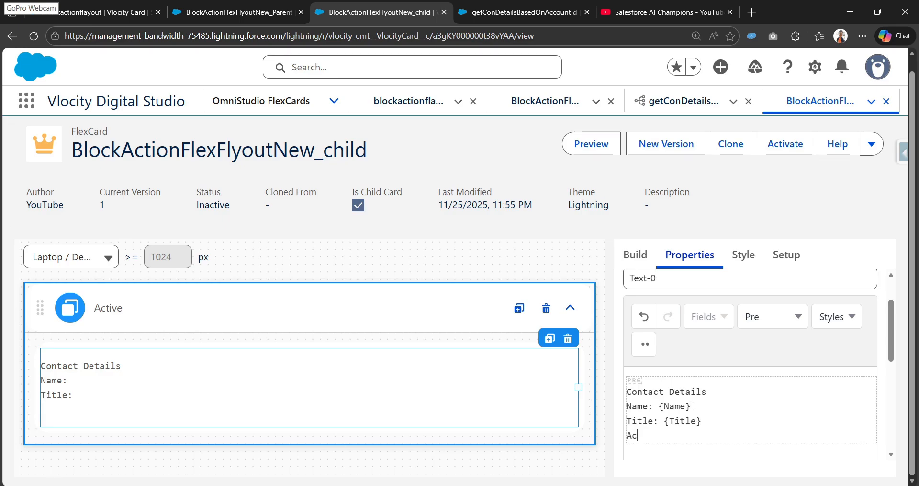
text(Account Id)
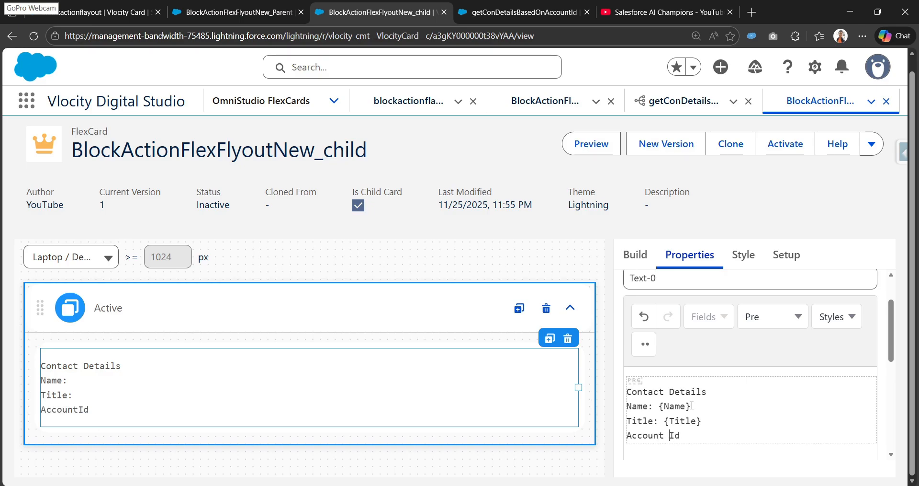
text(: {})
text(AccountId)
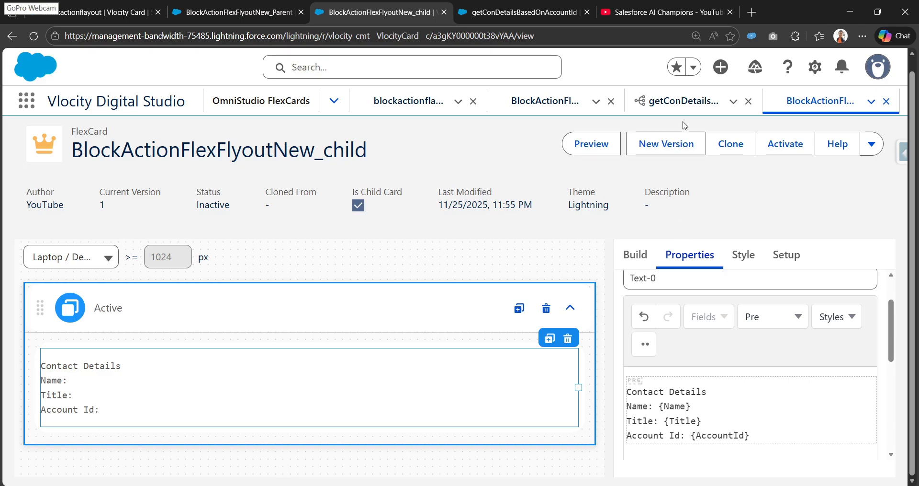
key(ctrl+Tab)
double_click(306, 358)
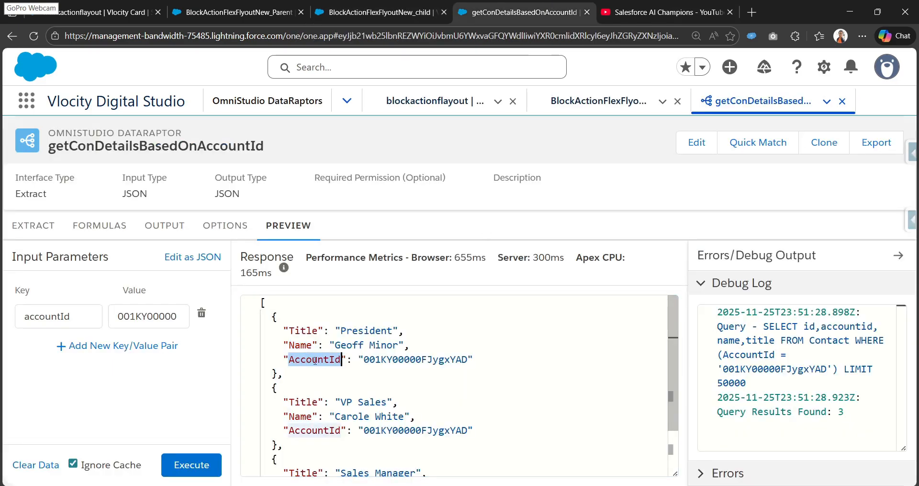
click(359, 12)
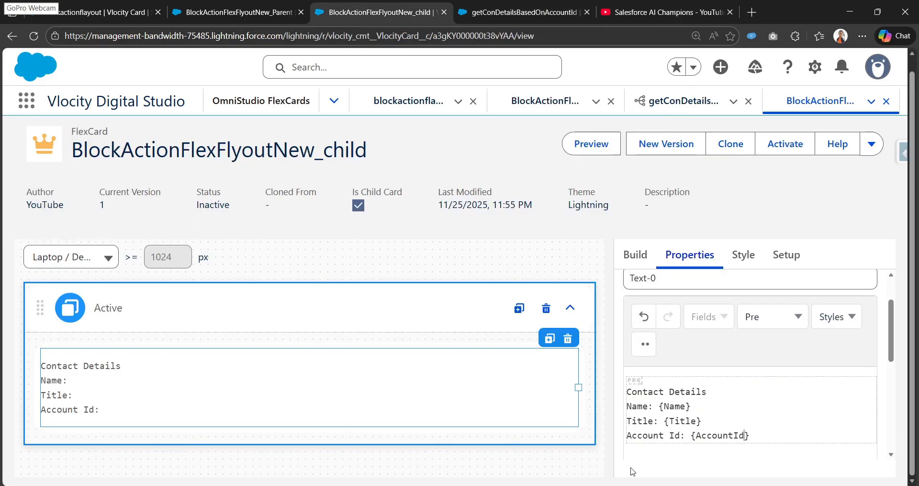
Review the Text element's content, activate the BlockActionFlexFlyoutNew_child card and finish the activation
scroll(792, 416, up, 1)
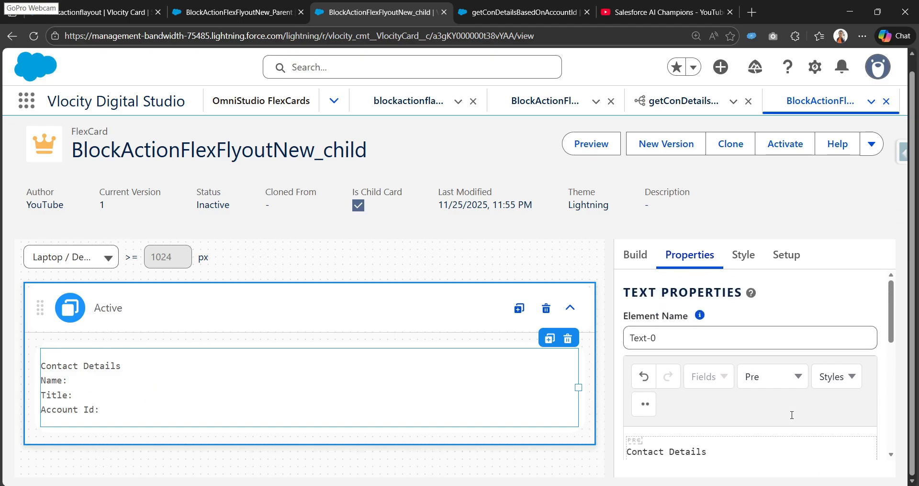
scroll(793, 418, down, 2)
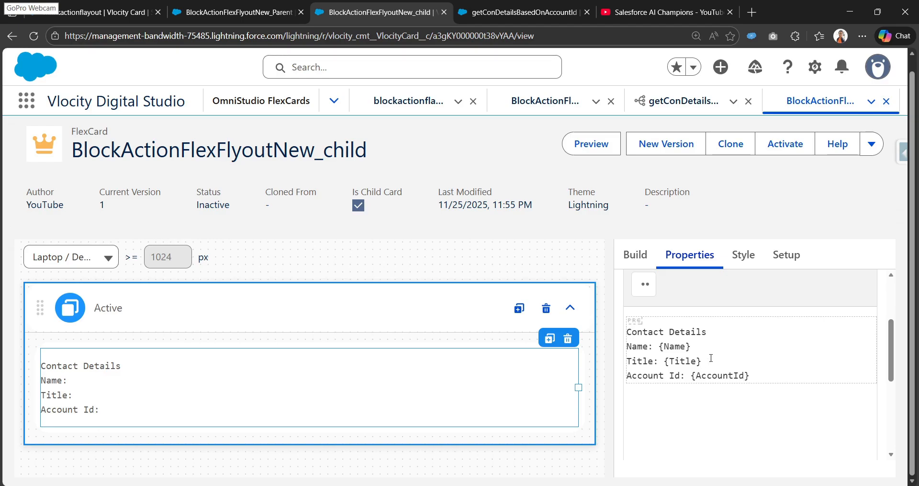
click(790, 147)
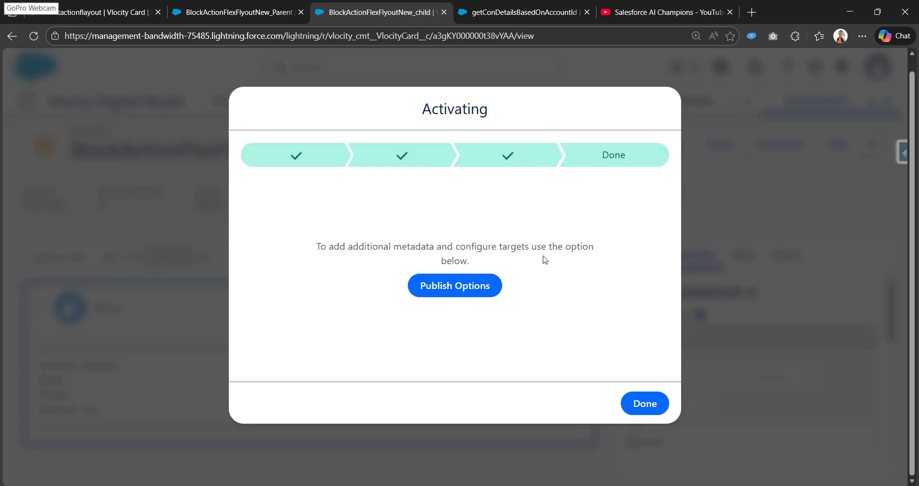
click(651, 404)
Reload the BlockActionFlexFlyoutNew_Parent card and copy the child FlexCard's name from its own page
click(274, 5)
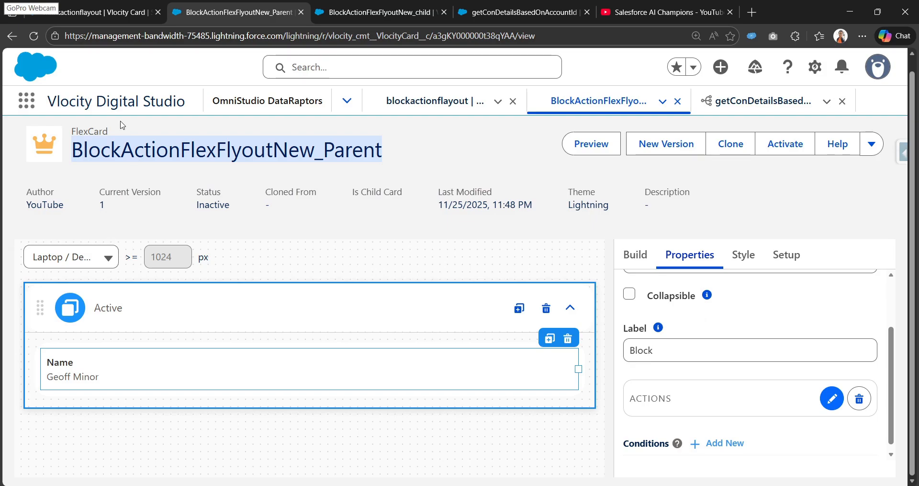
click(38, 36)
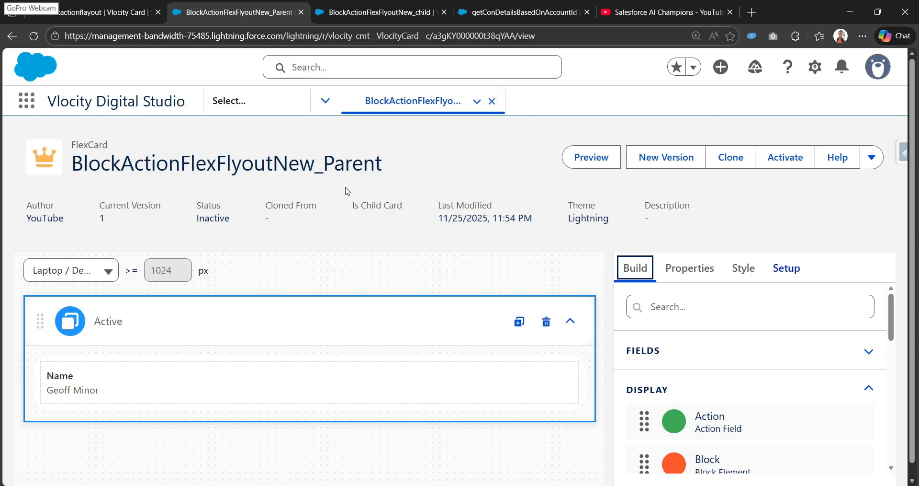
click(386, 12)
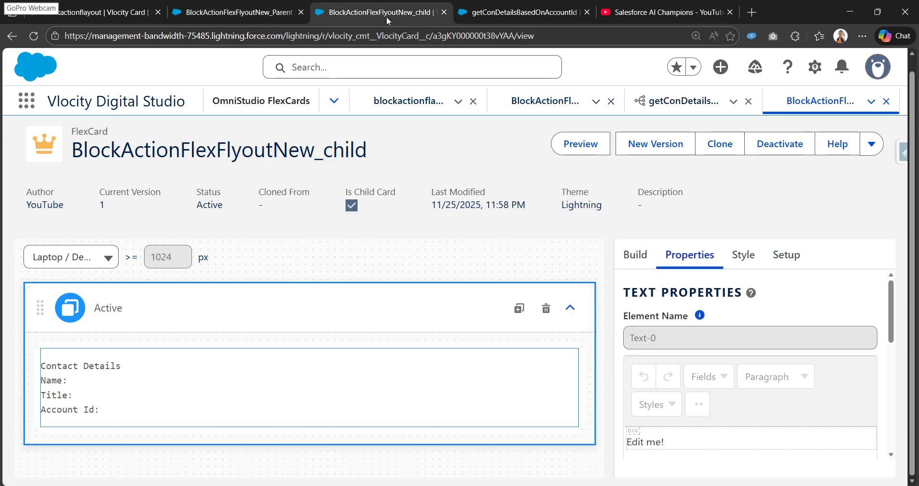
double_click(253, 145)
key(ctrl+c)
In the parent card, open the Block element's Contact Details action for editing
click(235, 12)
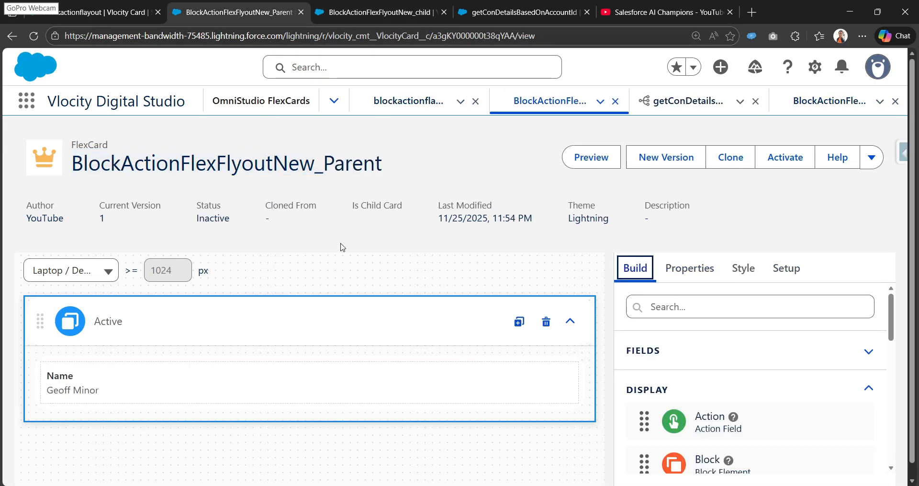
click(379, 366)
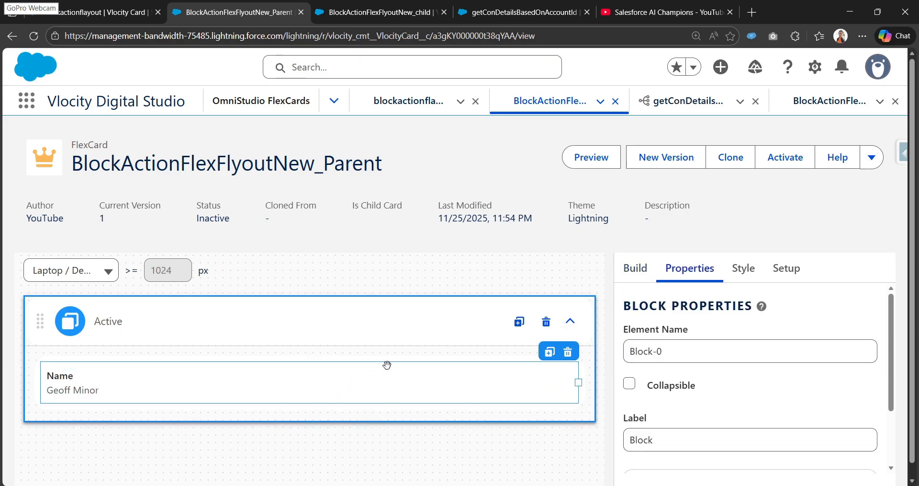
scroll(664, 406, down, 3)
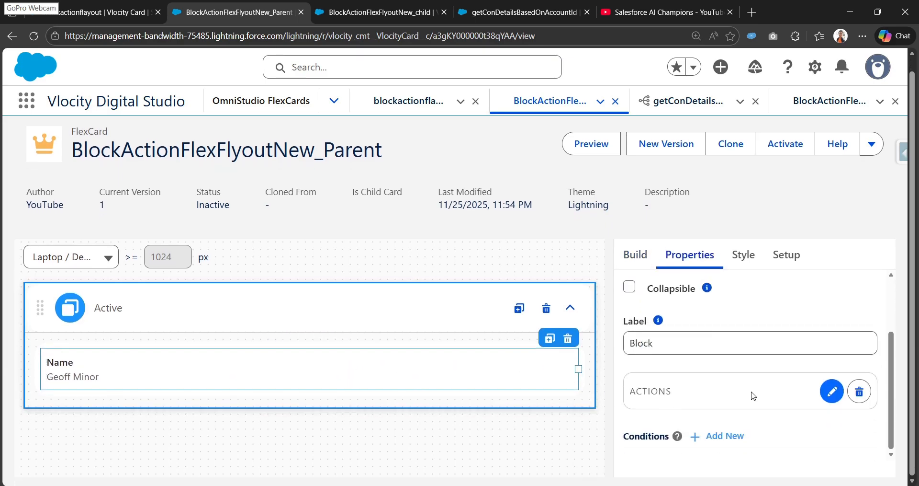
click(832, 391)
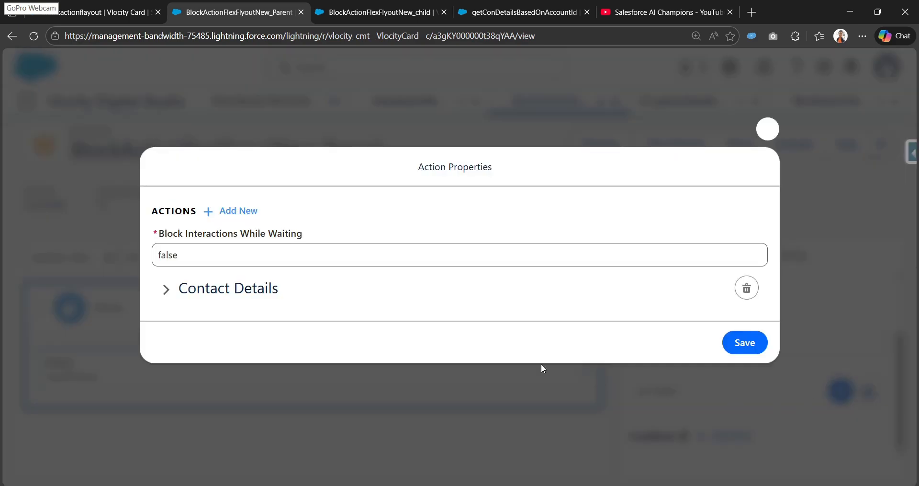
click(205, 298)
scroll(223, 269, down, 3)
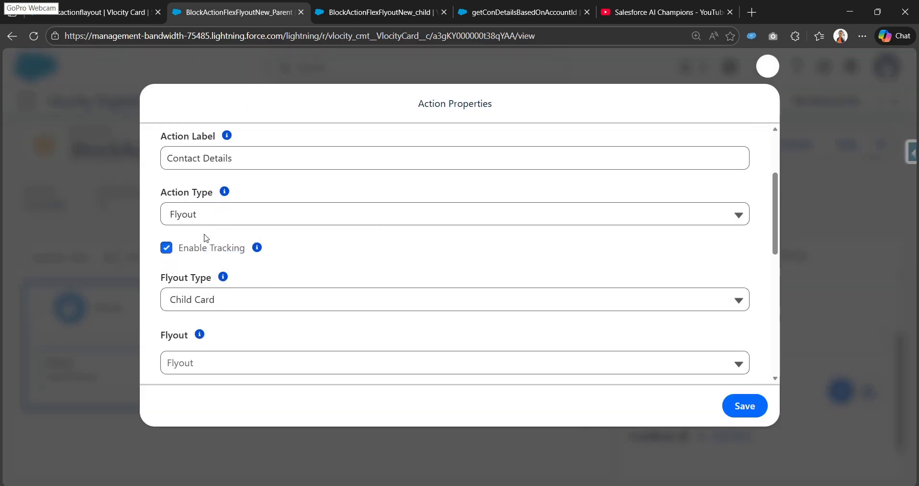
Set the Contact Details action's Flyout to the child card BlockActionFlexFlyoutNew_child
scroll(205, 238, down, 2)
scroll(192, 223, up, 2)
scroll(215, 238, down, 1)
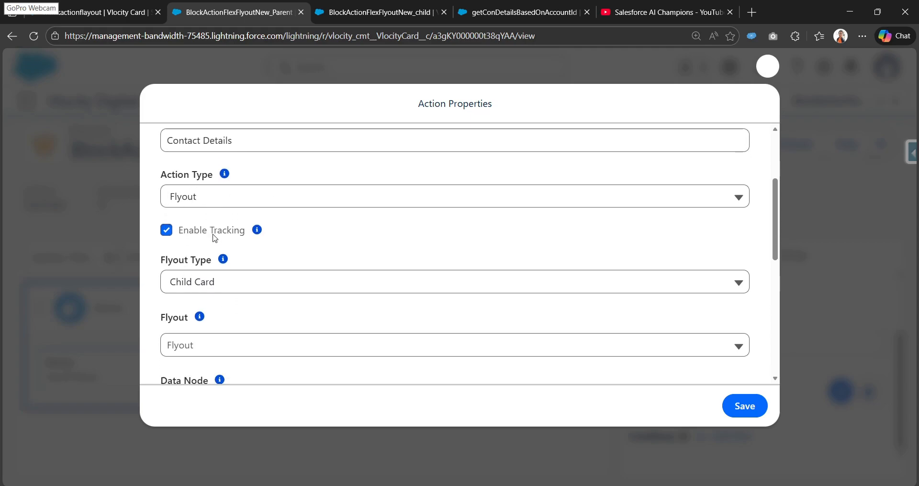
scroll(215, 238, down, 2)
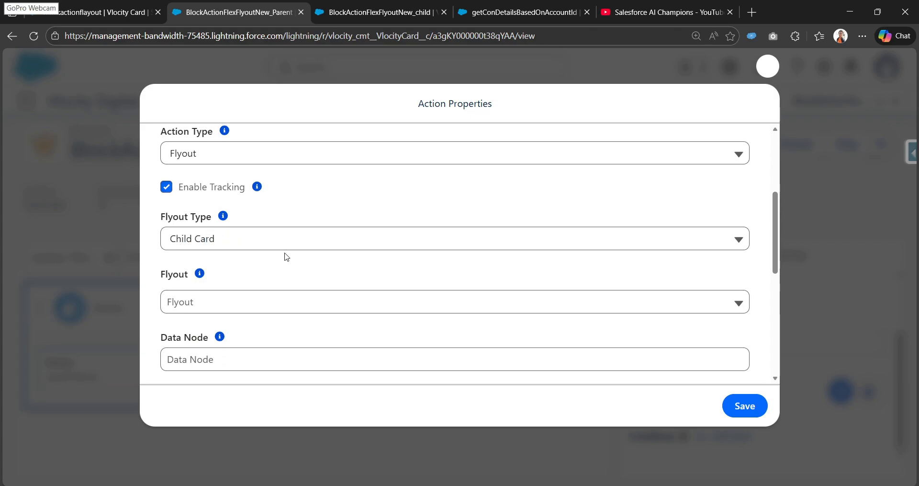
scroll(287, 257, down, 5)
click(220, 189)
key(ctrl+v)
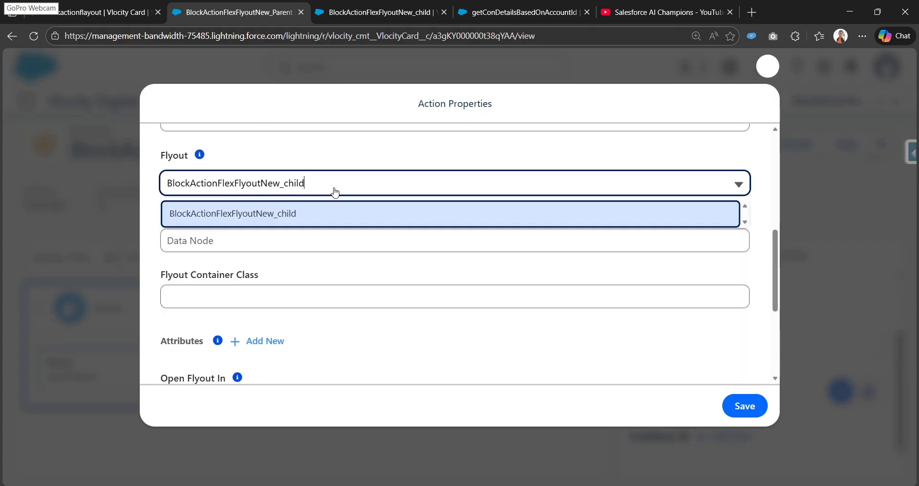
click(245, 218)
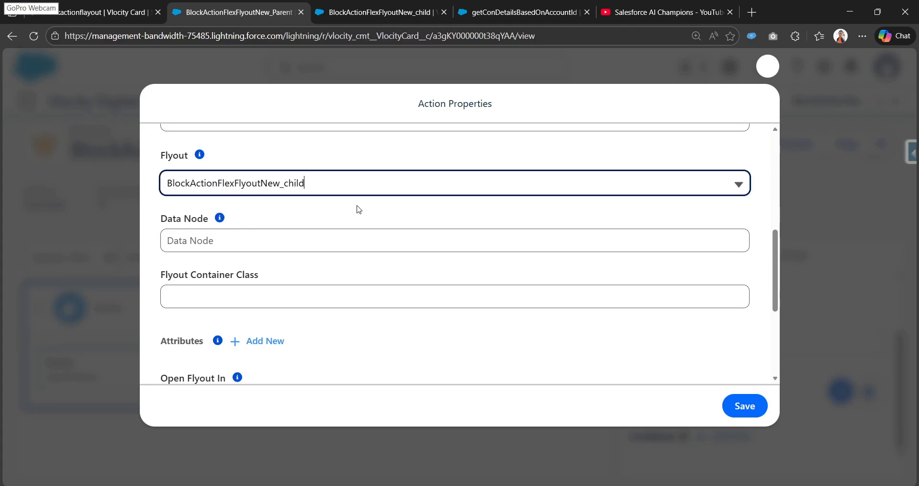
Set the flyout action's Data Node to {record}
click(264, 240)
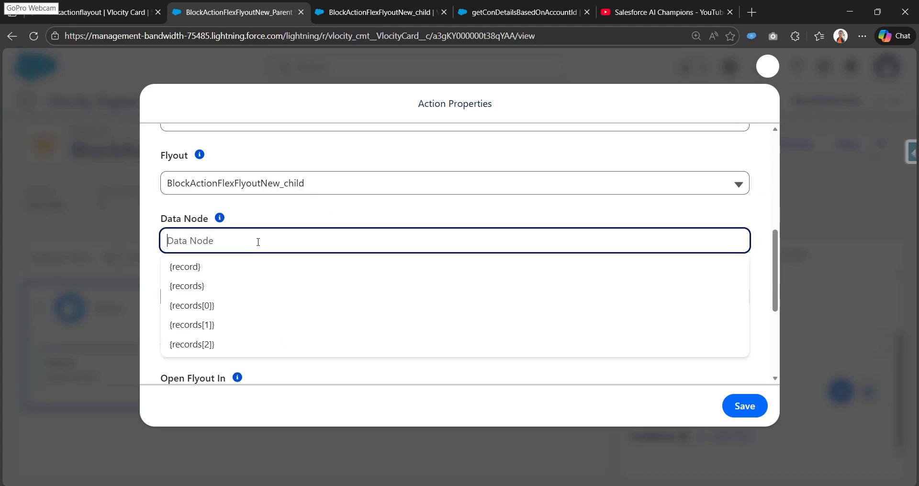
click(227, 271)
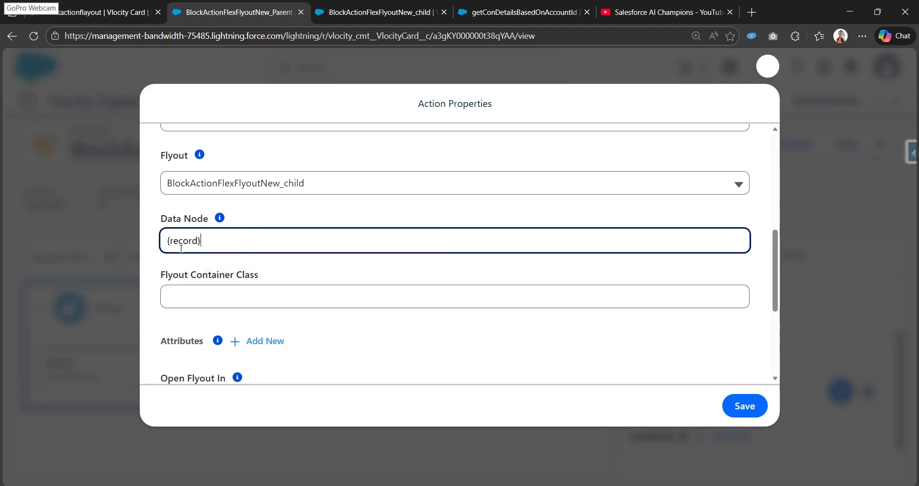
key(ctrl+a)
key(BackSpace)
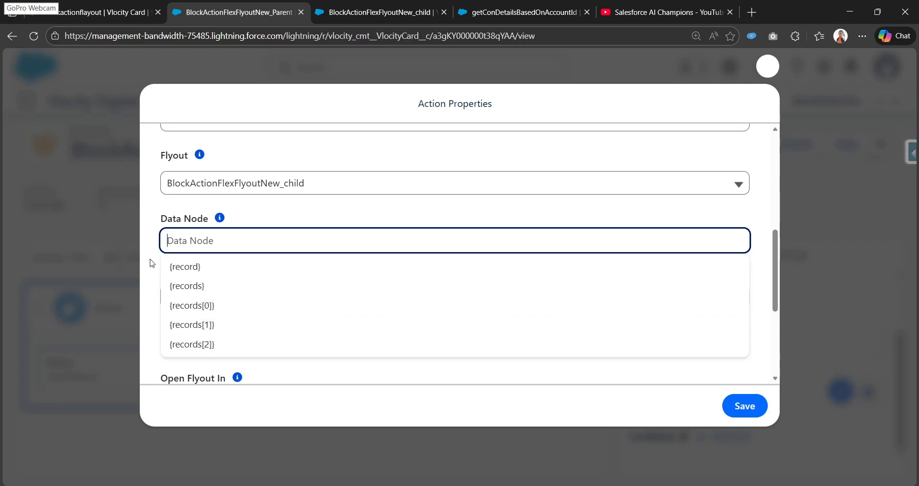
click(203, 272)
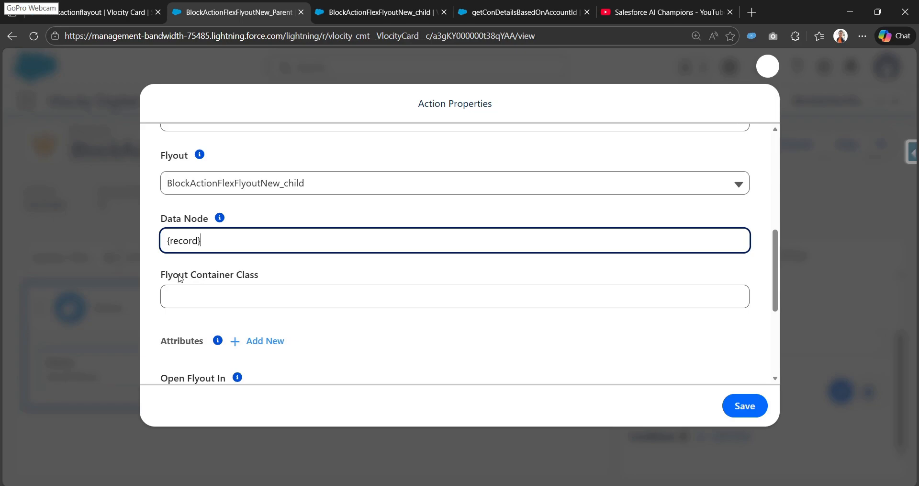
Review the flyout action's Attributes, Open Flyout In and Channel Name settings
scroll(268, 335, down, 4)
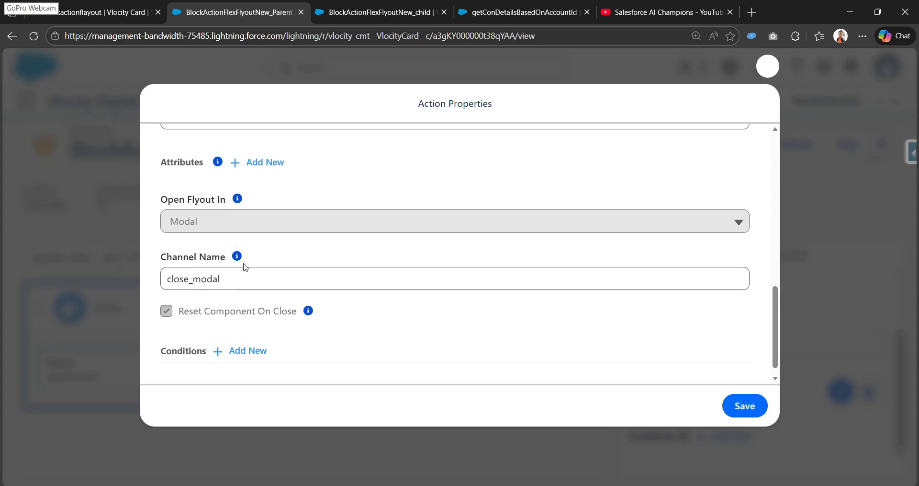
scroll(245, 269, up, 1)
scroll(173, 280, up, 2)
scroll(168, 284, down, 3)
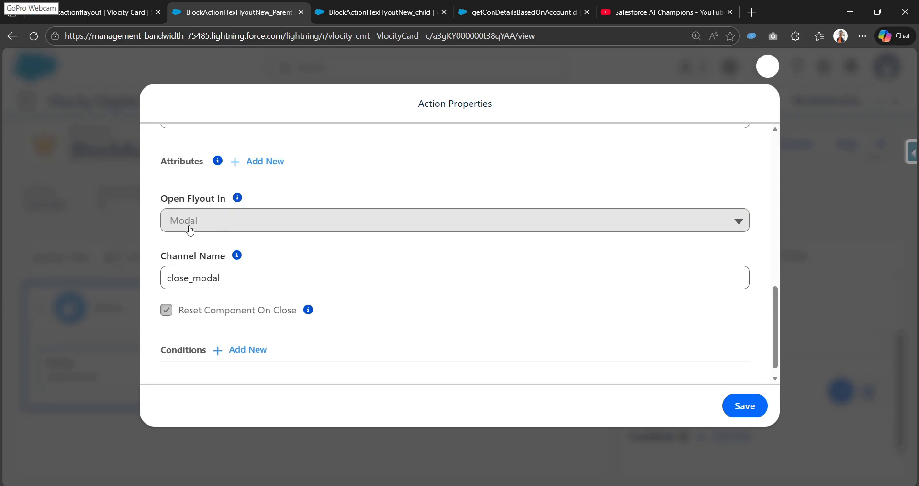
click(247, 279)
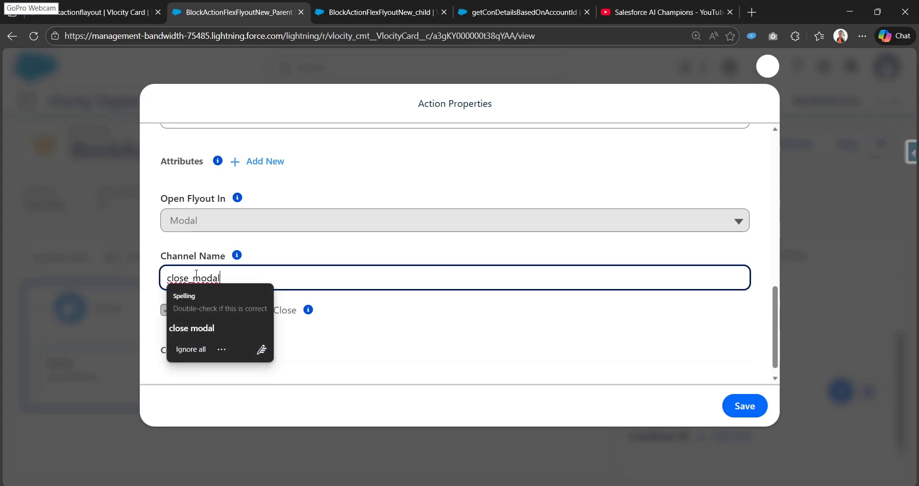
click(362, 263)
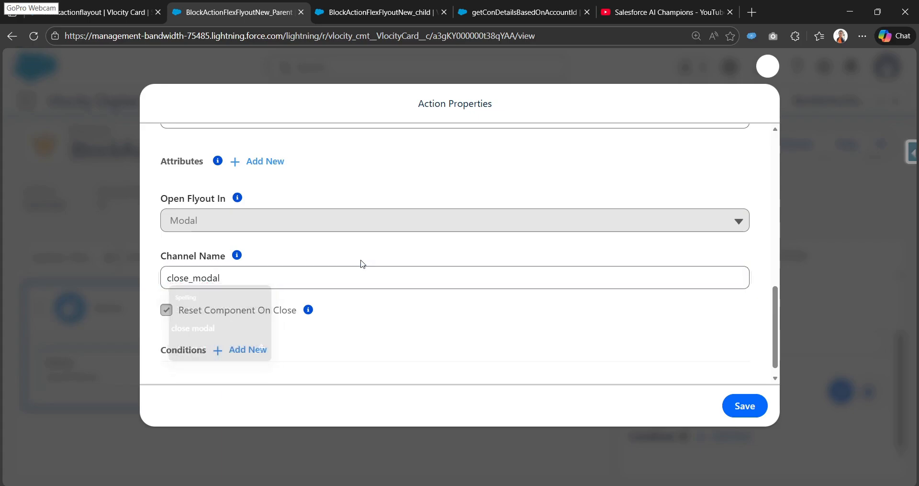
Save the block's flyout action and preview the parent card with the Data JSON pane collapsed
click(743, 408)
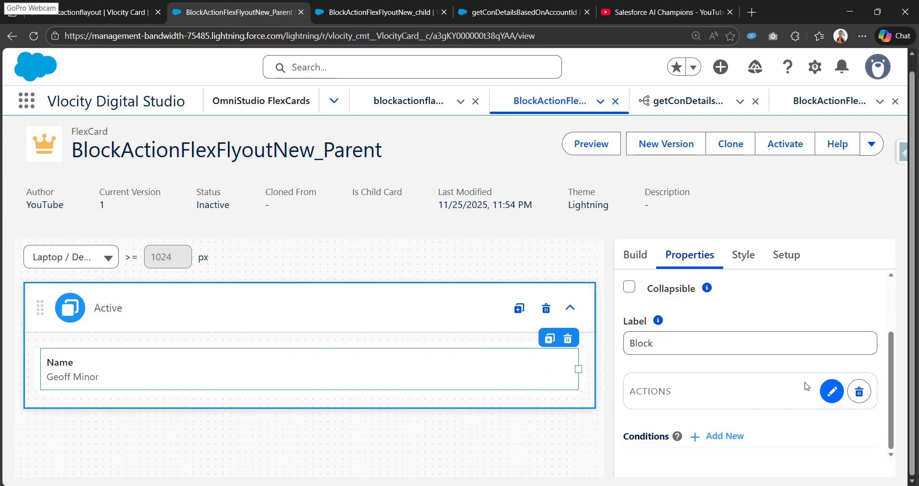
click(593, 147)
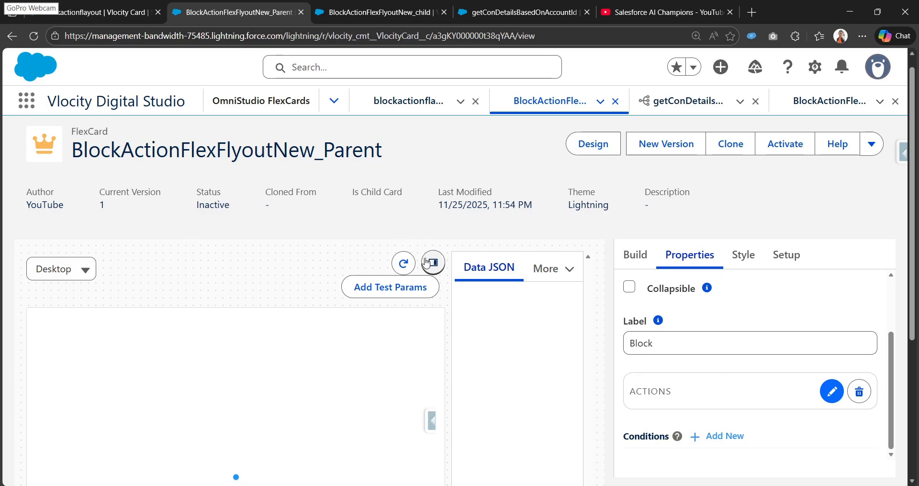
click(426, 262)
scroll(251, 298, down, 4)
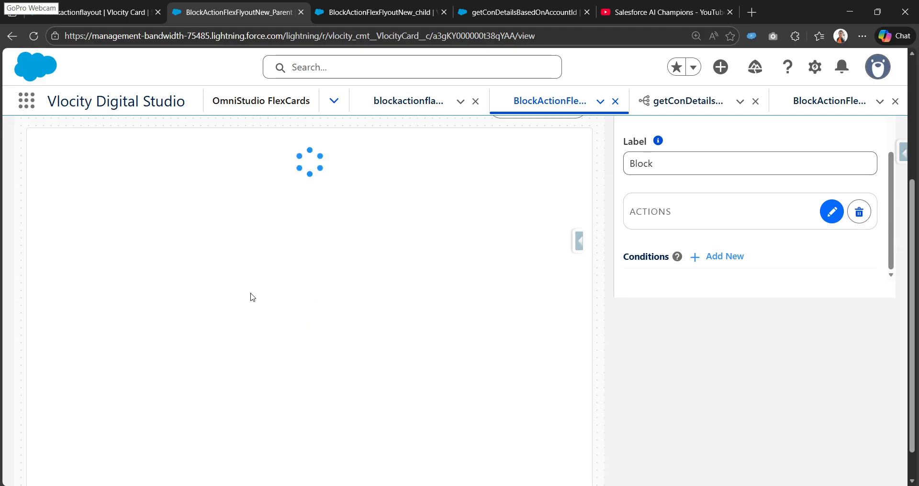
scroll(239, 289, up, 1)
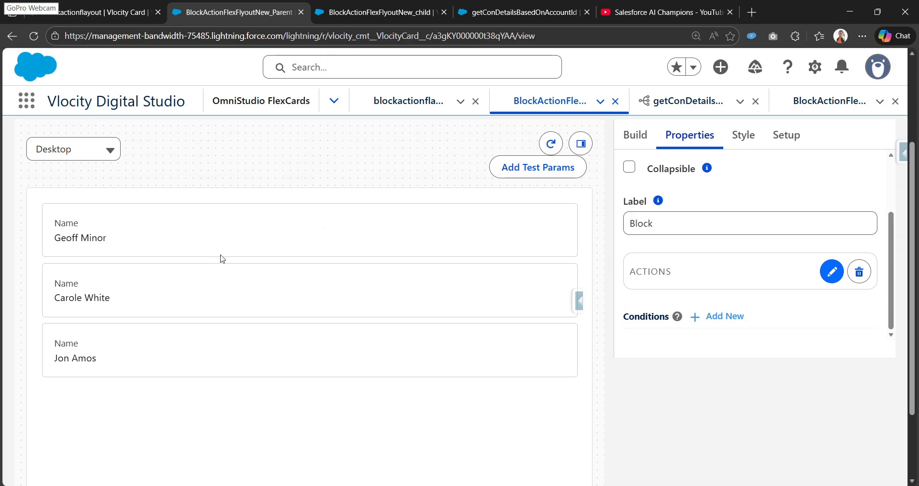
Test the flyout on the first contact in the preview, check its contact details, and close it
click(301, 225)
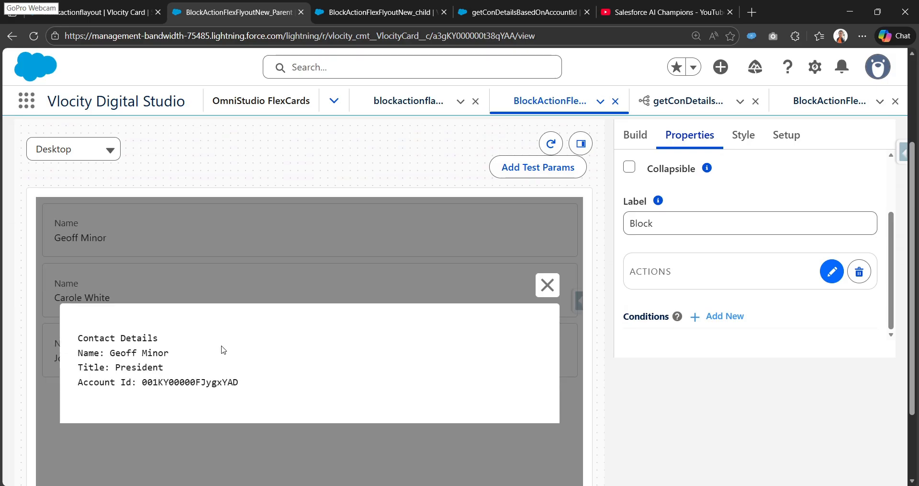
mouse_move(76, 341)
mouse_down()
mouse_move(269, 384)
mouse_move(75, 332)
mouse_up()
click(269, 384)
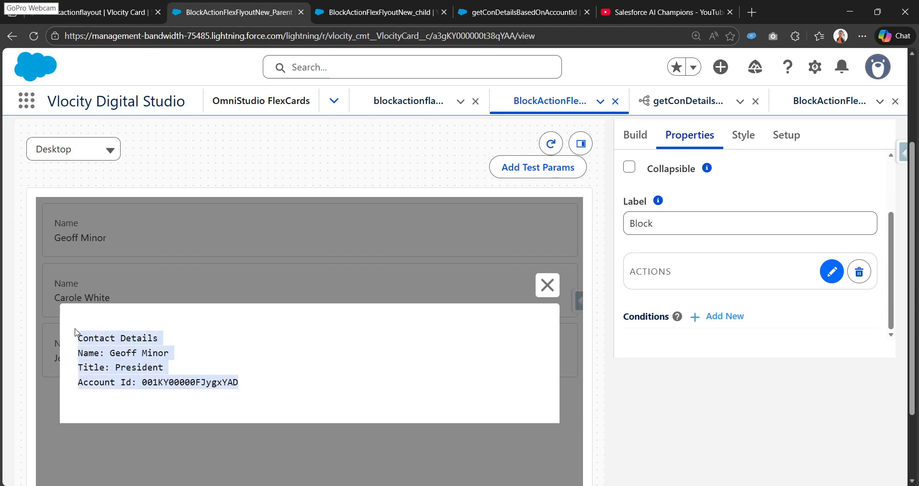
drag(247, 386, 76, 341)
click(546, 294)
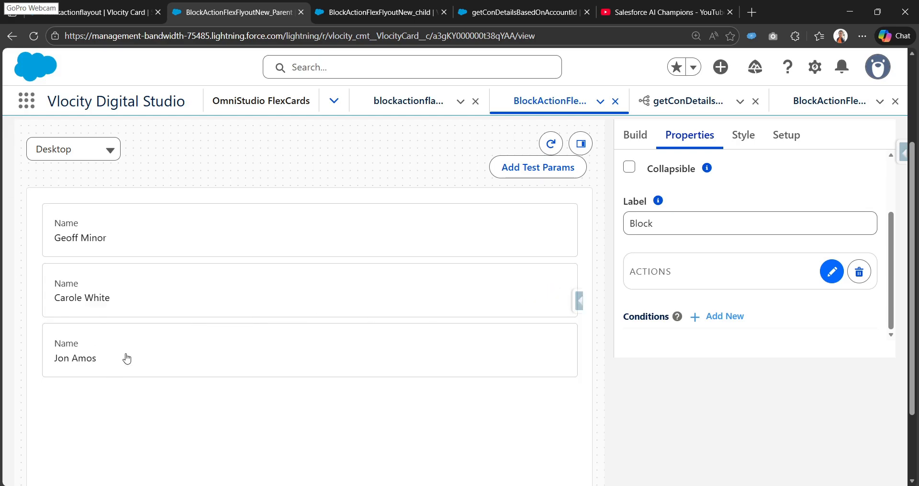
Test the flyouts of the third and second contacts, closing each one, and return to the card's design view
click(230, 351)
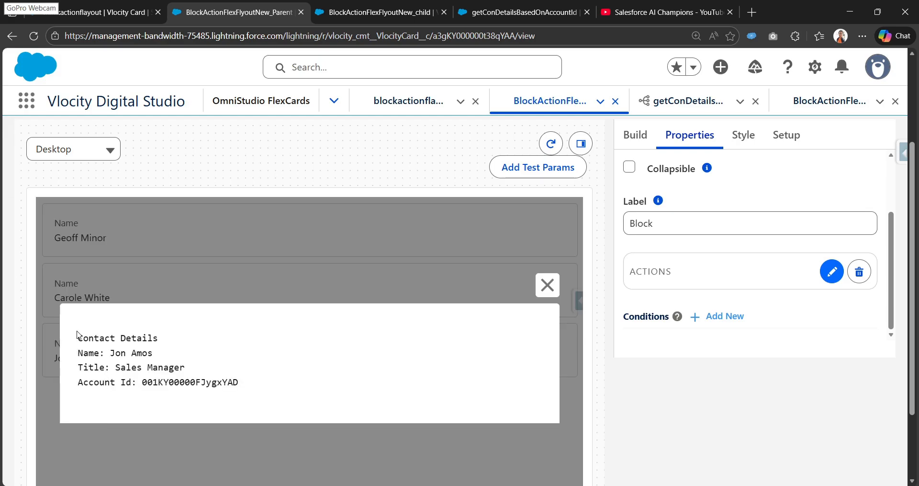
drag(77, 333, 301, 395)
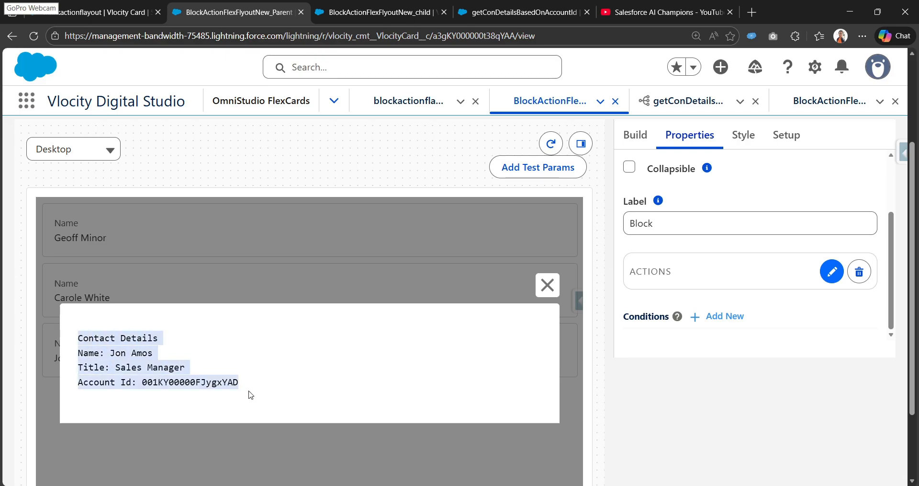
click(548, 285)
click(355, 294)
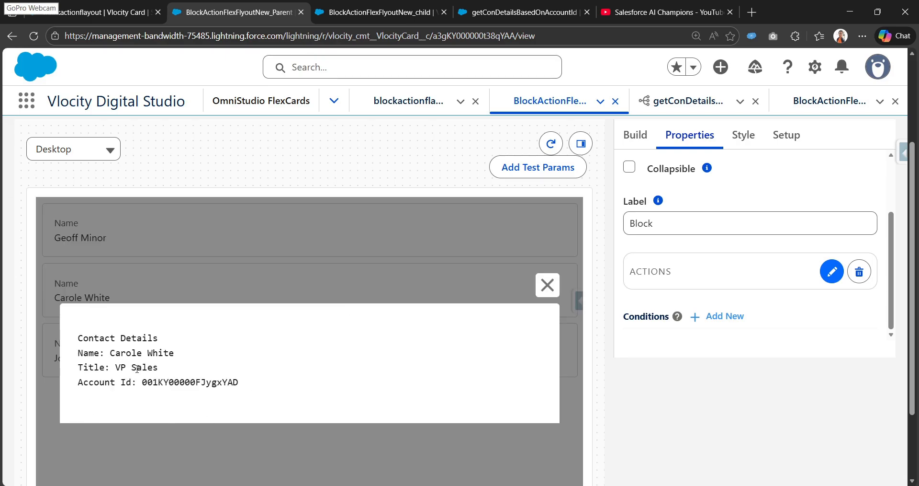
click(547, 285)
scroll(431, 329, up, 2)
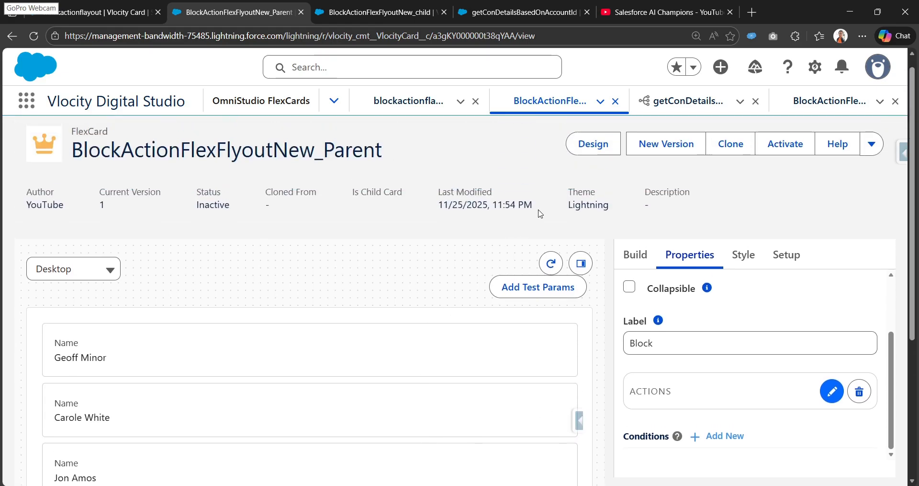
click(584, 157)
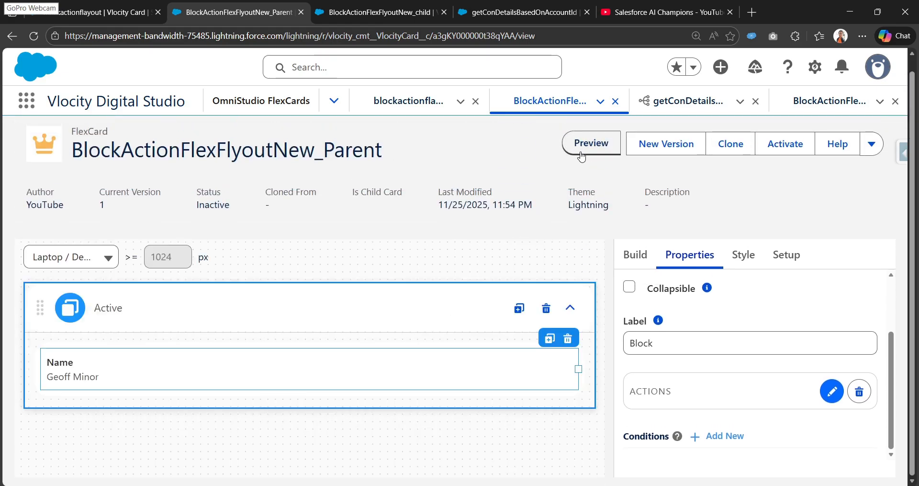